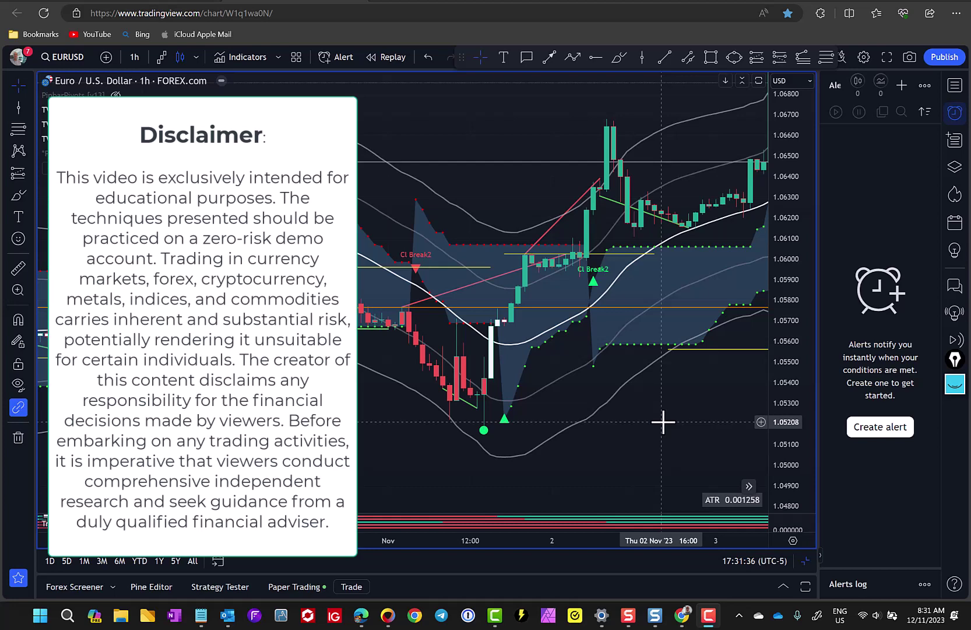
drag(676, 408, 690, 416)
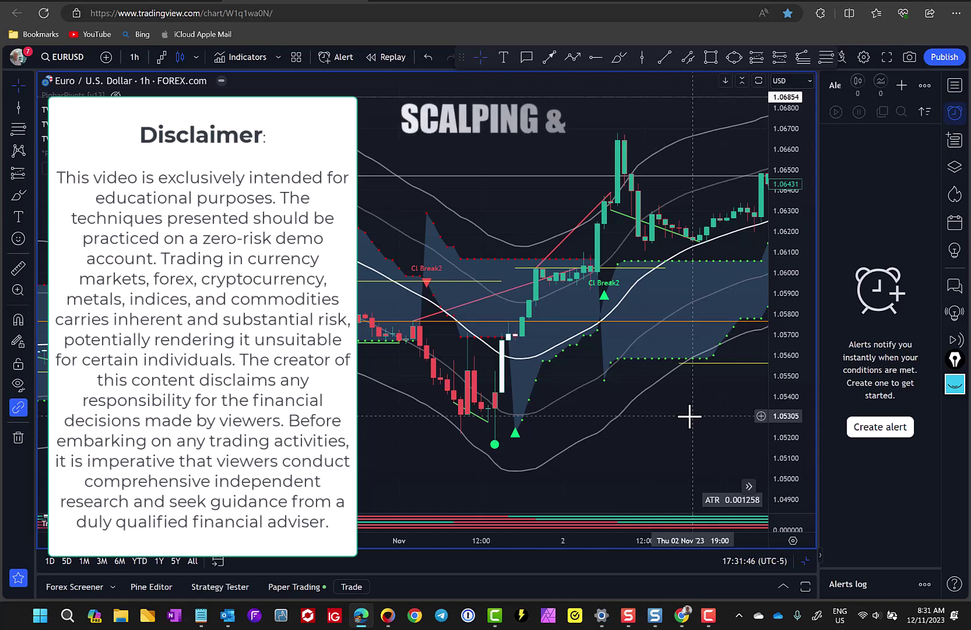
drag(690, 416, 681, 413)
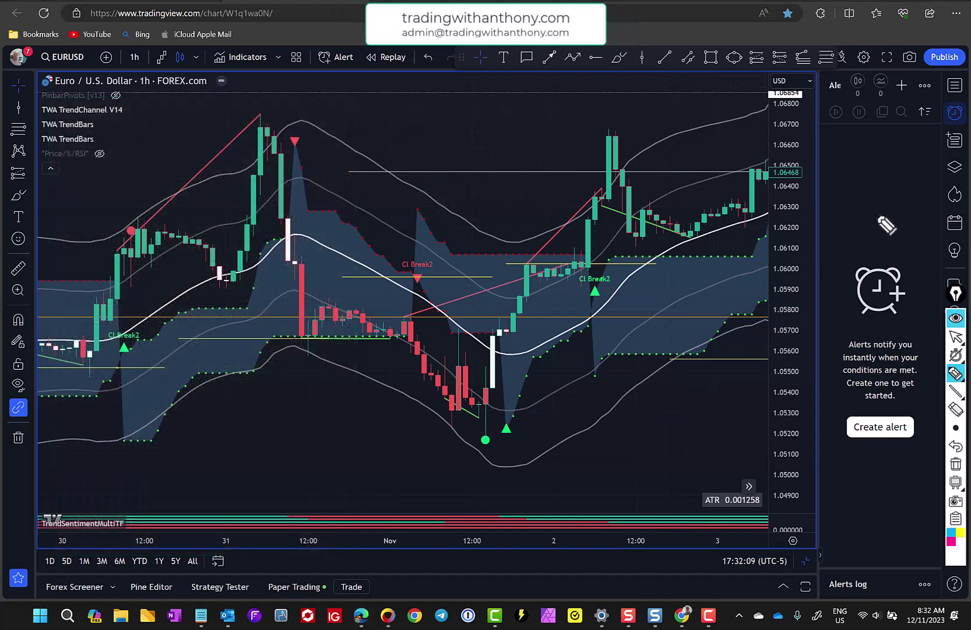
Circle the red Cl Break2 signal on the EURUSD 1h chart and draw an arrow pointing at it
mouse_move(429, 251)
mouse_down()
mouse_move(465, 270)
mouse_move(443, 239)
mouse_up()
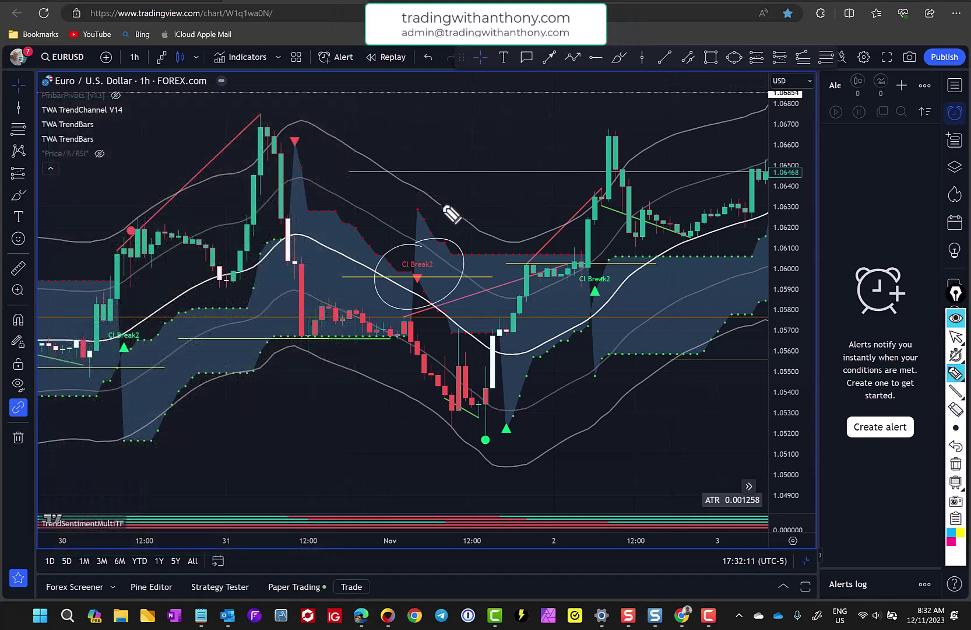
mouse_move(475, 178)
mouse_down()
mouse_move(424, 259)
mouse_move(417, 210)
mouse_move(469, 235)
mouse_up()
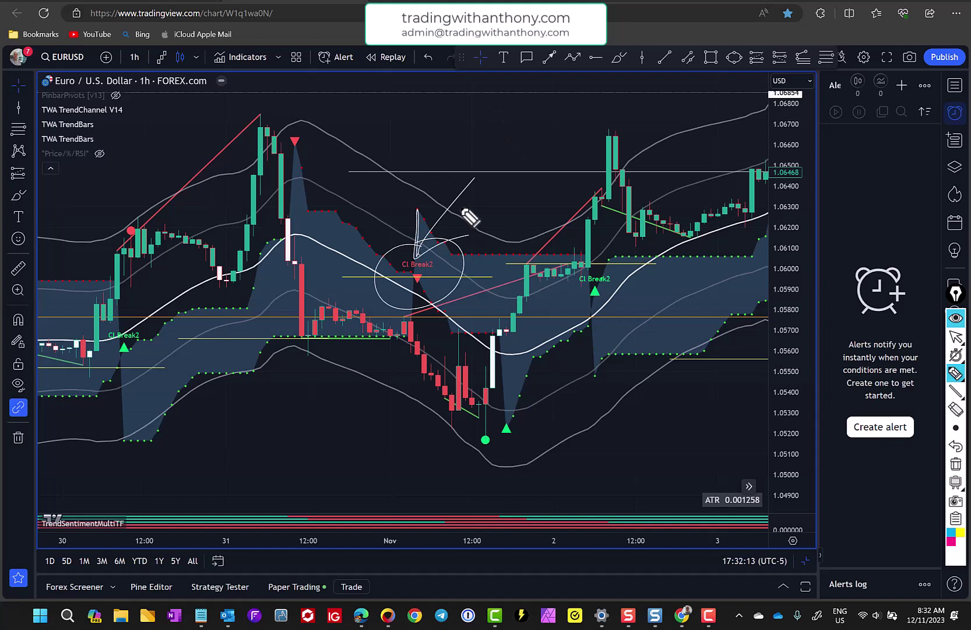
drag(160, 97, 151, 88)
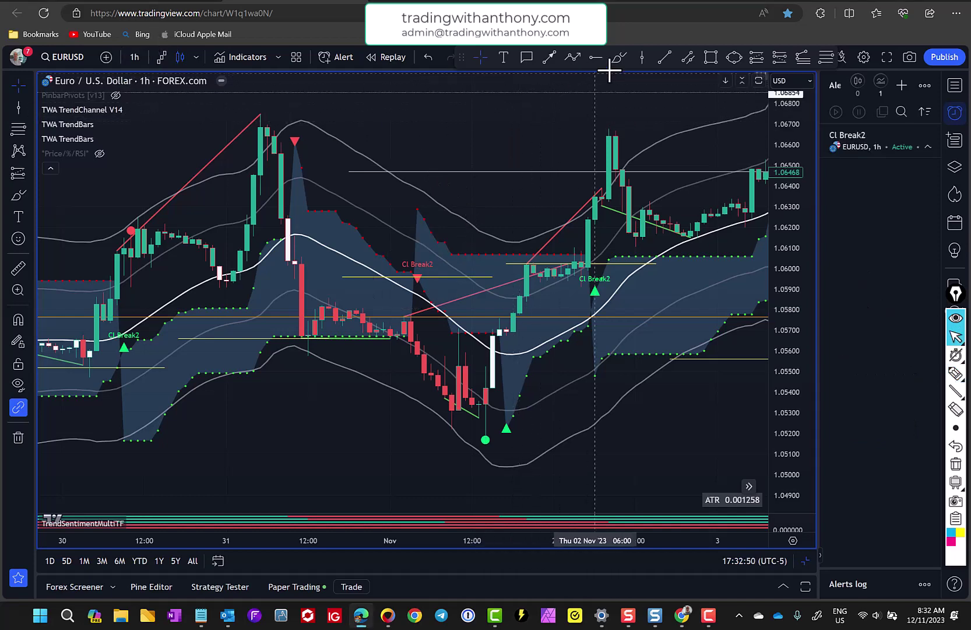
Place a vertical line on the 1h chart at the red Cl Break2 signal, Wed 01 Nov '23 04:00
click(644, 57)
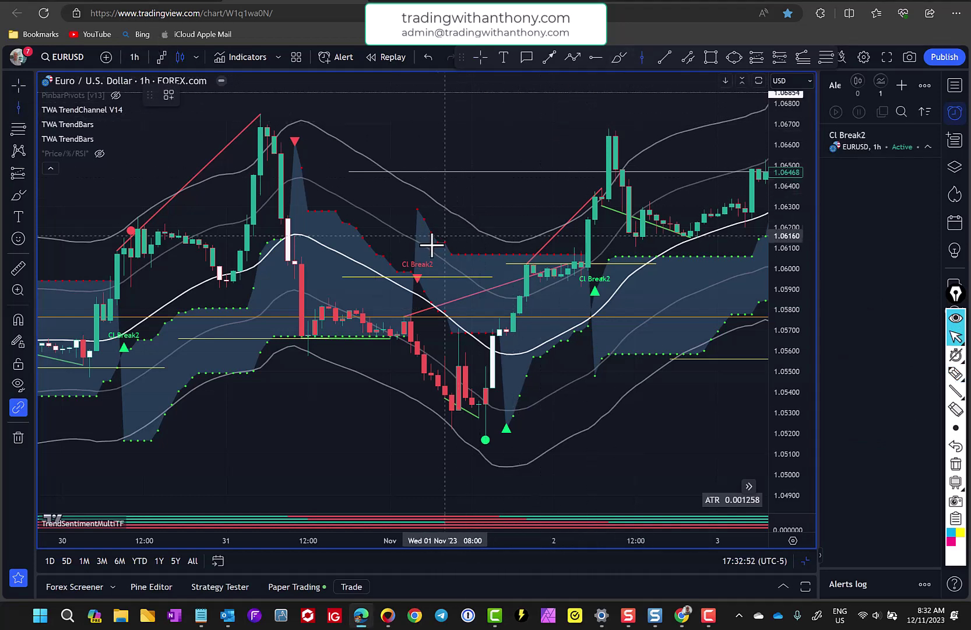
click(418, 292)
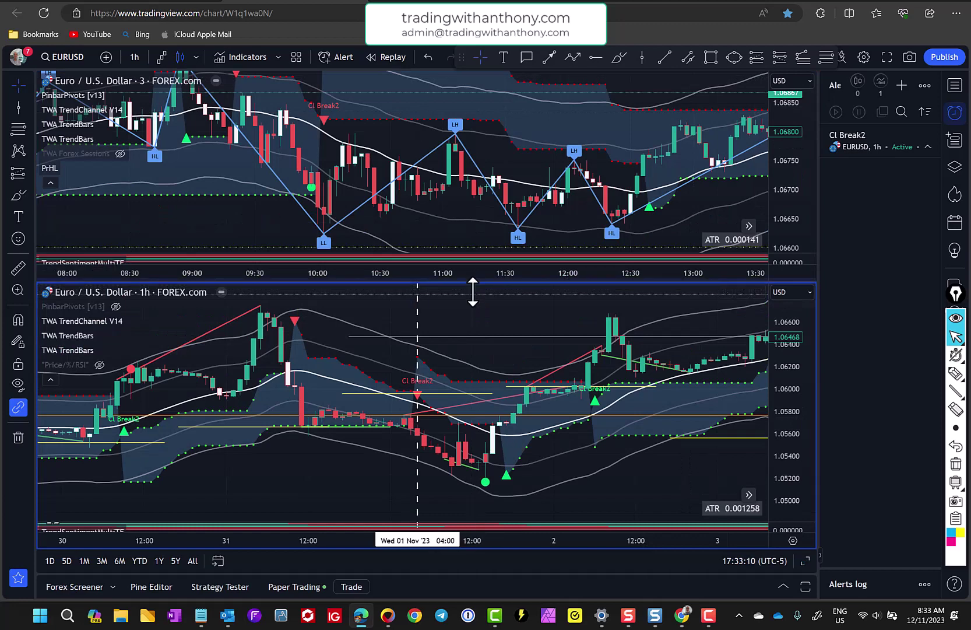
drag(473, 292, 470, 364)
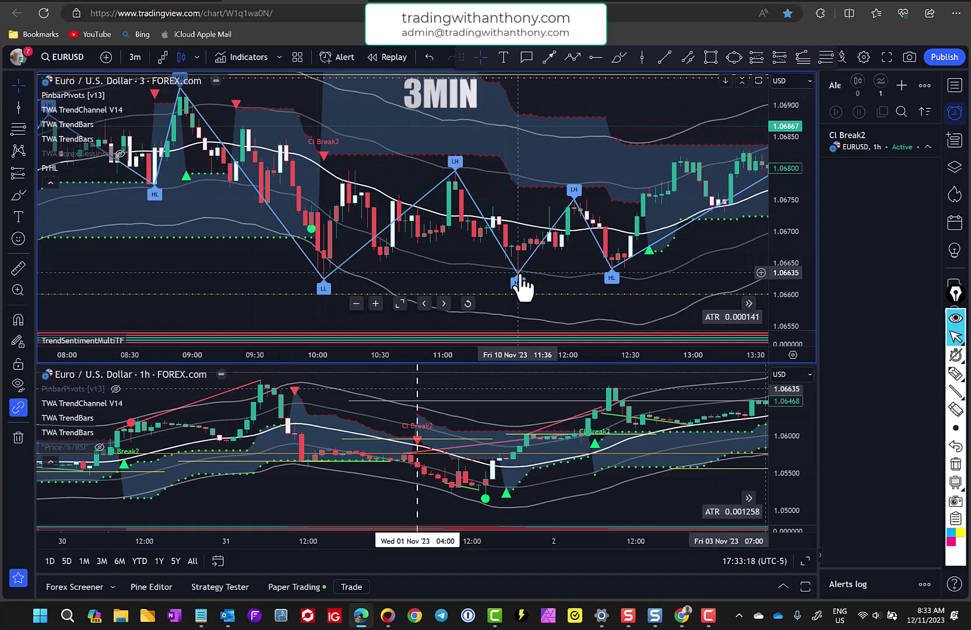
Make the 3-minute EURUSD chart active and go to the date 2023-11-01 on it
drag(419, 169, 406, 156)
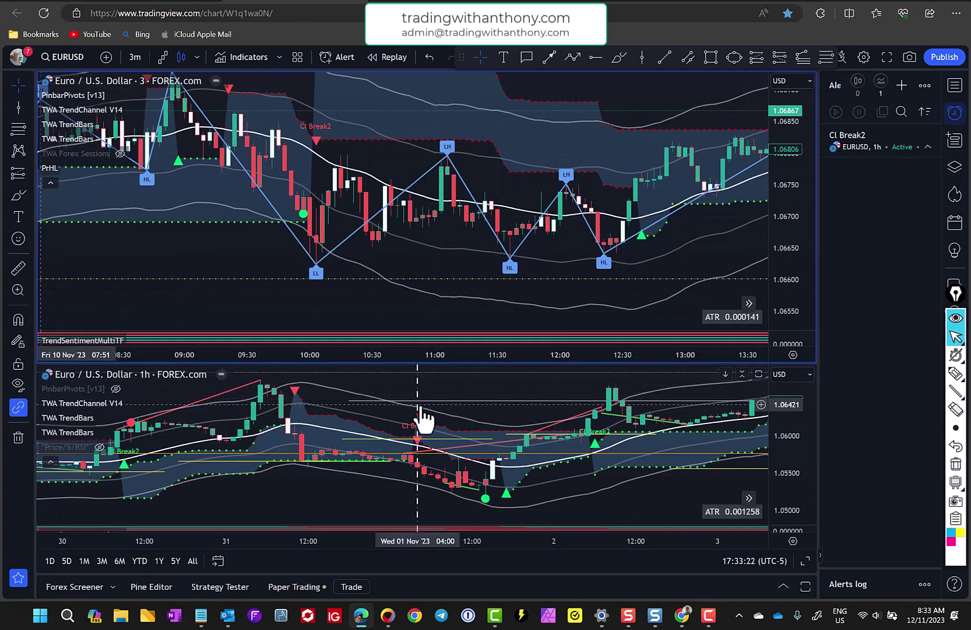
click(473, 405)
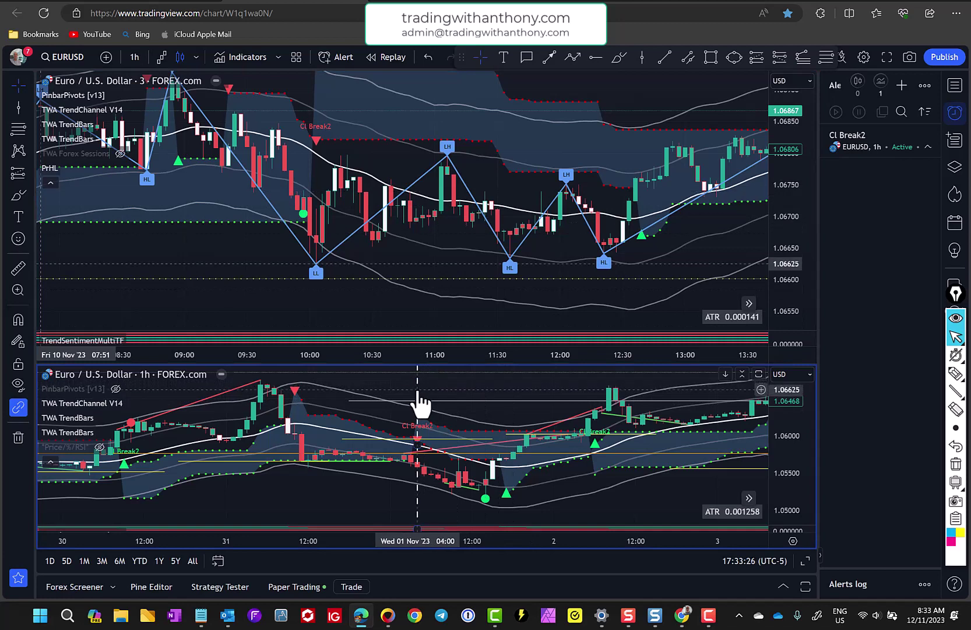
click(217, 242)
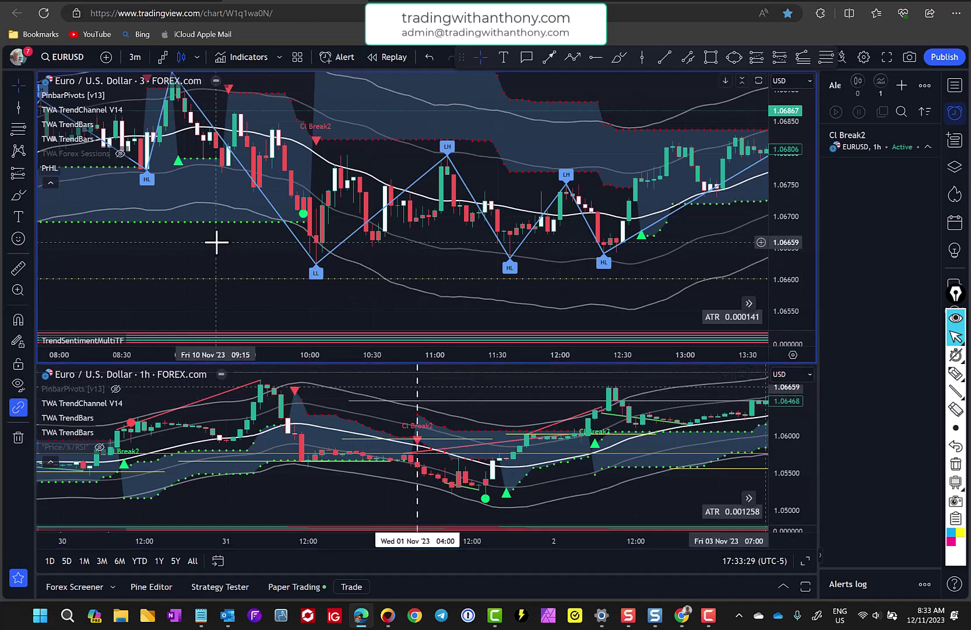
click(218, 560)
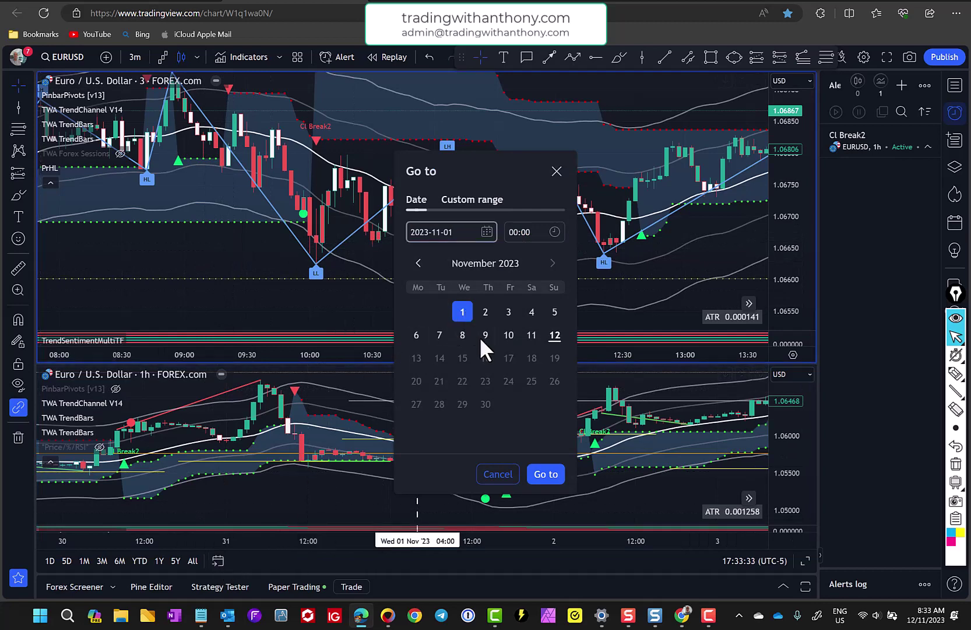
click(545, 472)
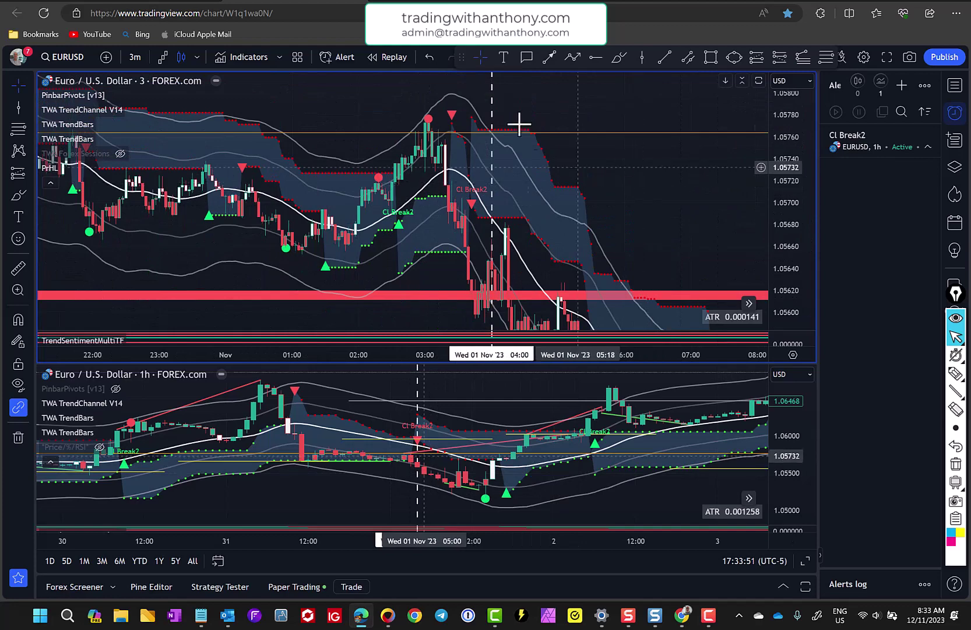
Start a bar replay of the 3-minute chart from the vertical line at Wed 01 Nov '23 04:00
click(391, 57)
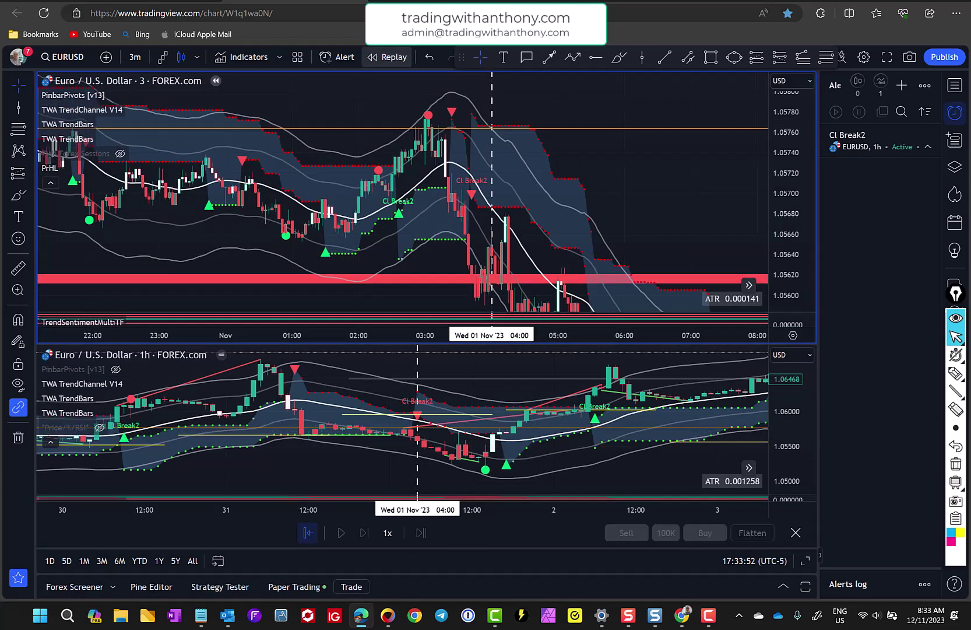
click(494, 140)
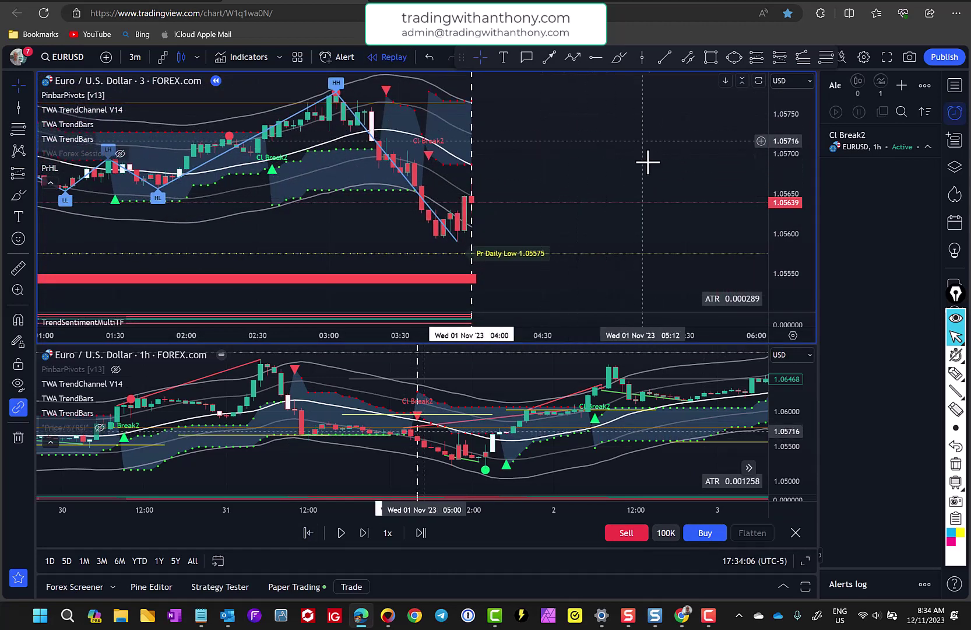
Circle the red Cl Break2 signal on the 1h chart with the pen and draw arrows around the price move after it
mouse_move(799, 422)
mouse_down()
mouse_move(807, 397)
mouse_move(802, 405)
mouse_up()
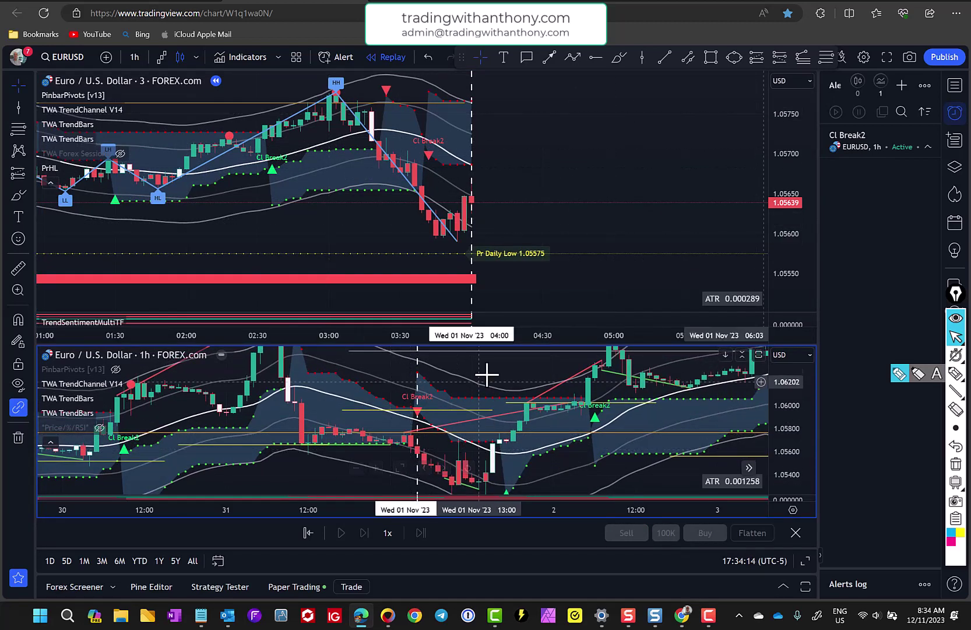
drag(499, 375, 505, 355)
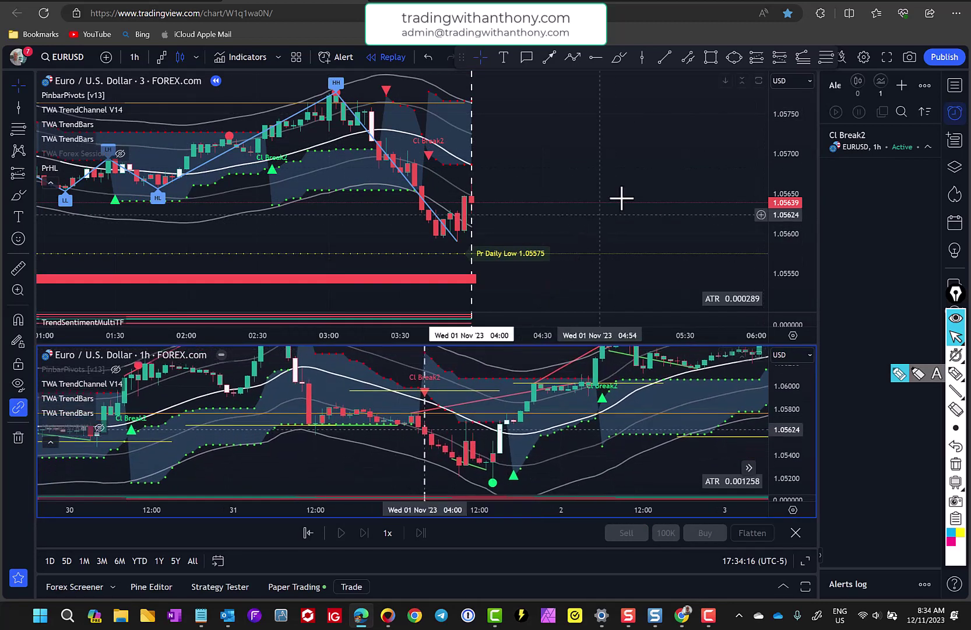
click(900, 376)
mouse_move(421, 388)
mouse_down()
mouse_move(496, 418)
mouse_move(512, 509)
mouse_up()
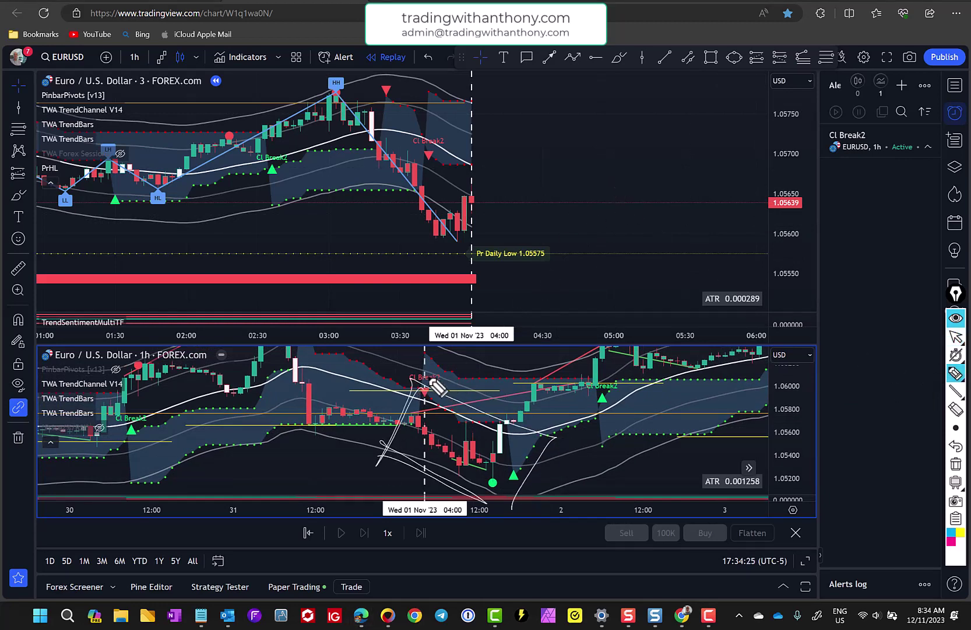
mouse_move(434, 381)
mouse_down()
mouse_move(408, 409)
mouse_move(500, 377)
mouse_up()
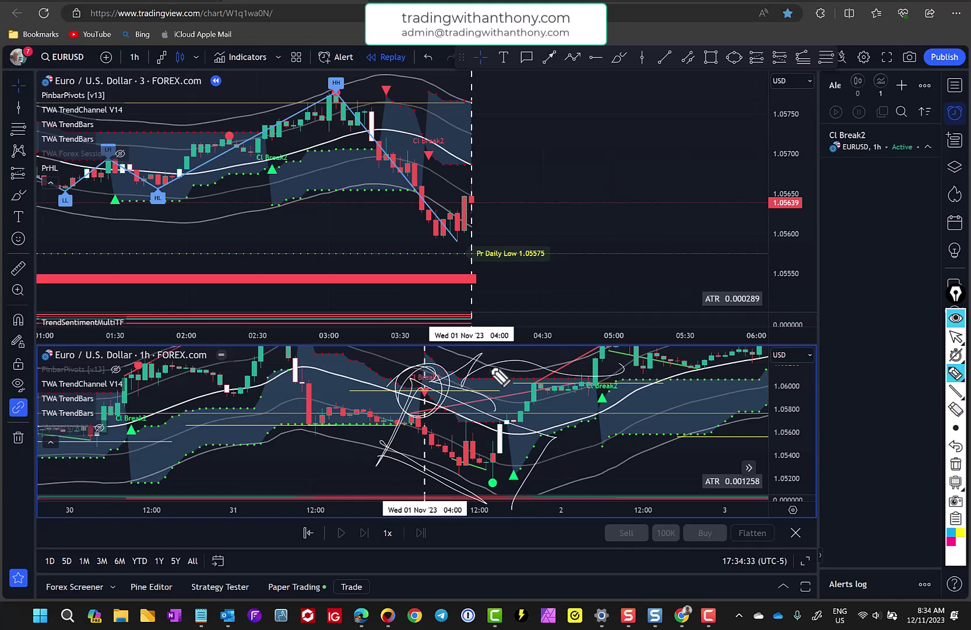
Circle the two red sell signals on the 3-minute chart and draw an arrow toward the falling candles beside them
drag(400, 82, 357, 114)
drag(441, 139, 411, 140)
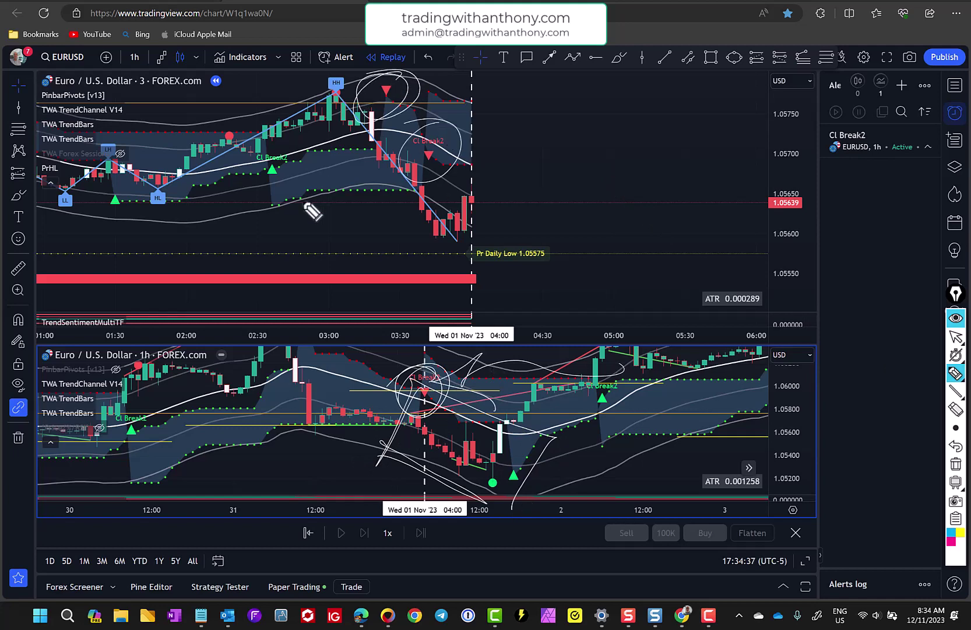
drag(319, 173, 320, 158)
drag(387, 173, 325, 207)
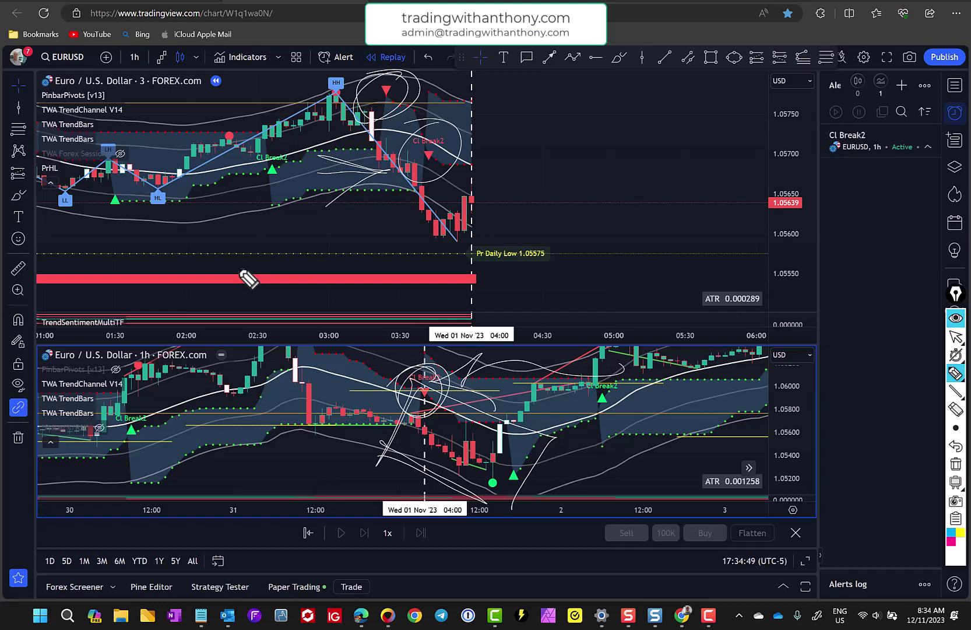
Mark the 1h Cl Break2 signal again, circle the latest 3-minute candles, and clear all pen annotations
mouse_move(441, 379)
mouse_down()
mouse_move(412, 386)
mouse_move(432, 408)
mouse_move(421, 432)
mouse_up()
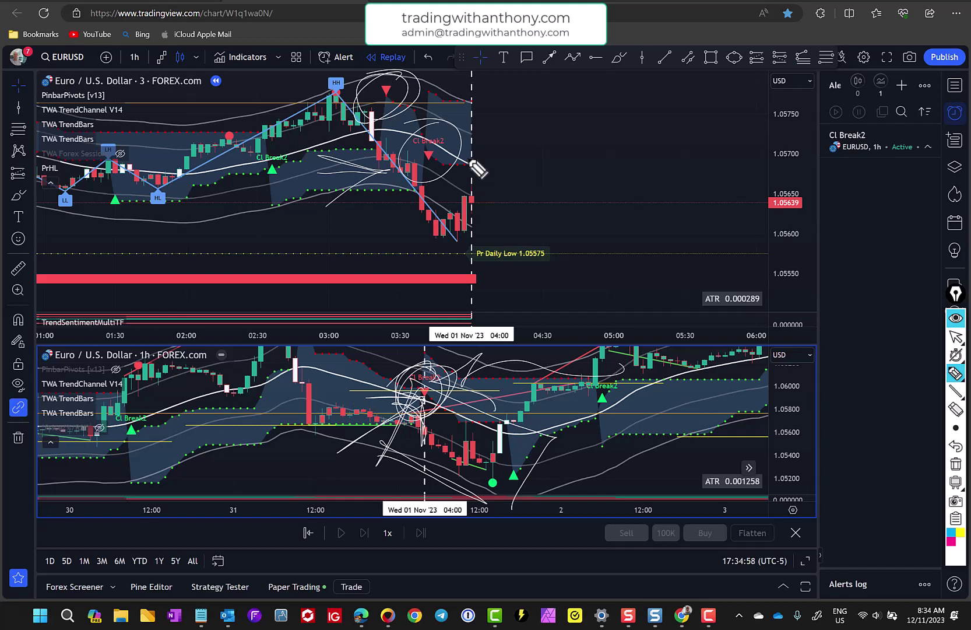
mouse_move(472, 164)
mouse_down()
mouse_move(452, 281)
mouse_move(390, 273)
mouse_up()
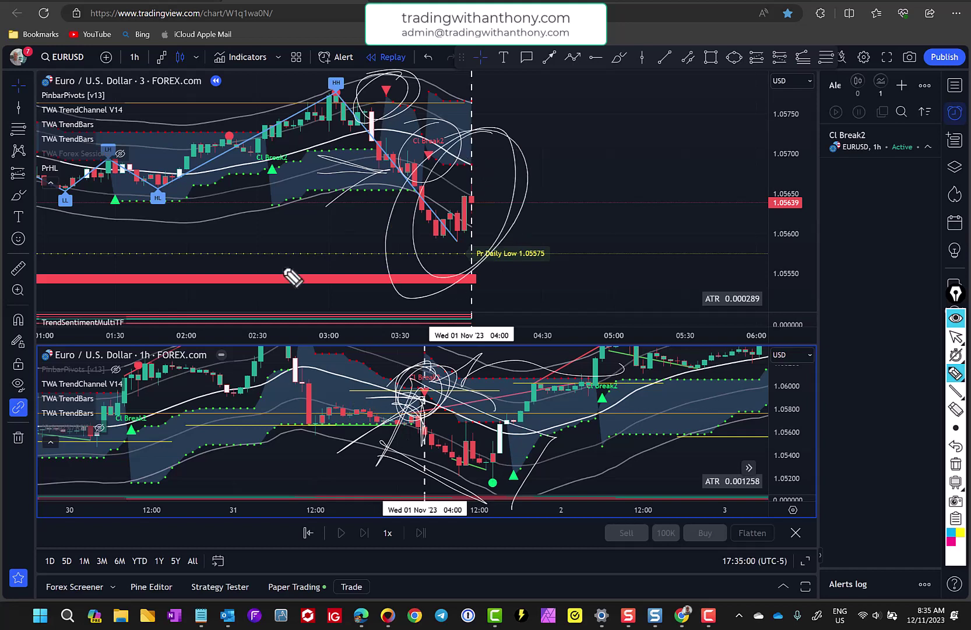
click(957, 462)
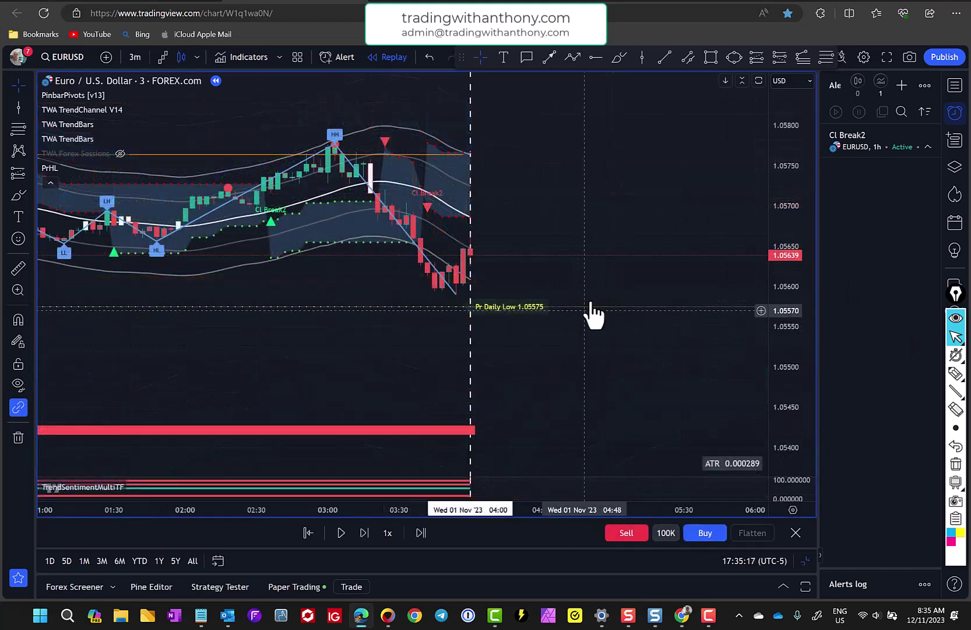
Circle the red Cl Break2 signal on the 3-minute chart, draw arrows to it and the dashed line, and write "1H"
drag(607, 156, 579, 169)
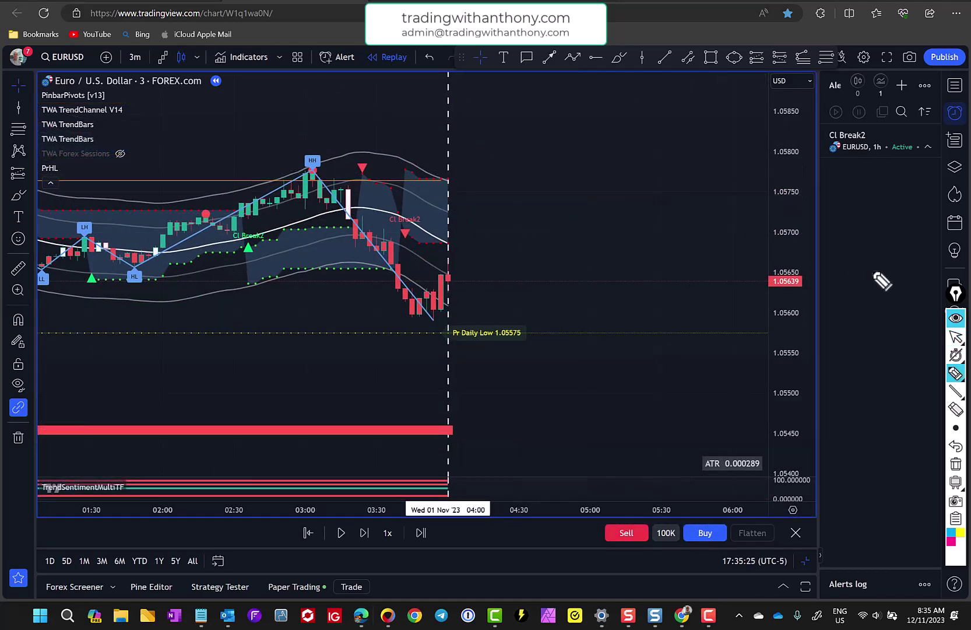
mouse_move(411, 204)
mouse_down()
mouse_move(388, 277)
mouse_move(343, 253)
mouse_up()
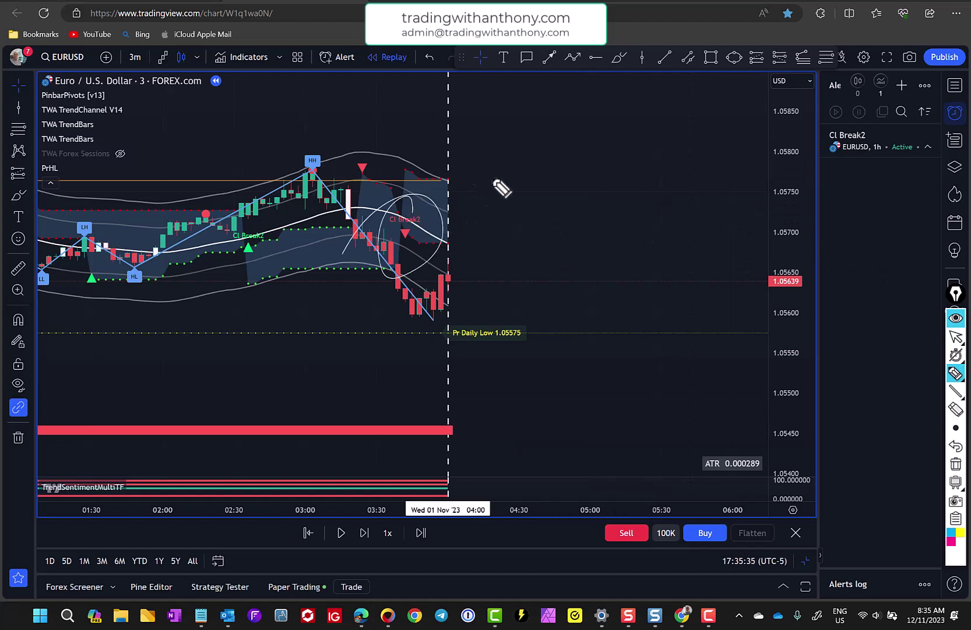
mouse_move(356, 94)
mouse_down()
mouse_move(402, 183)
mouse_move(434, 150)
mouse_up()
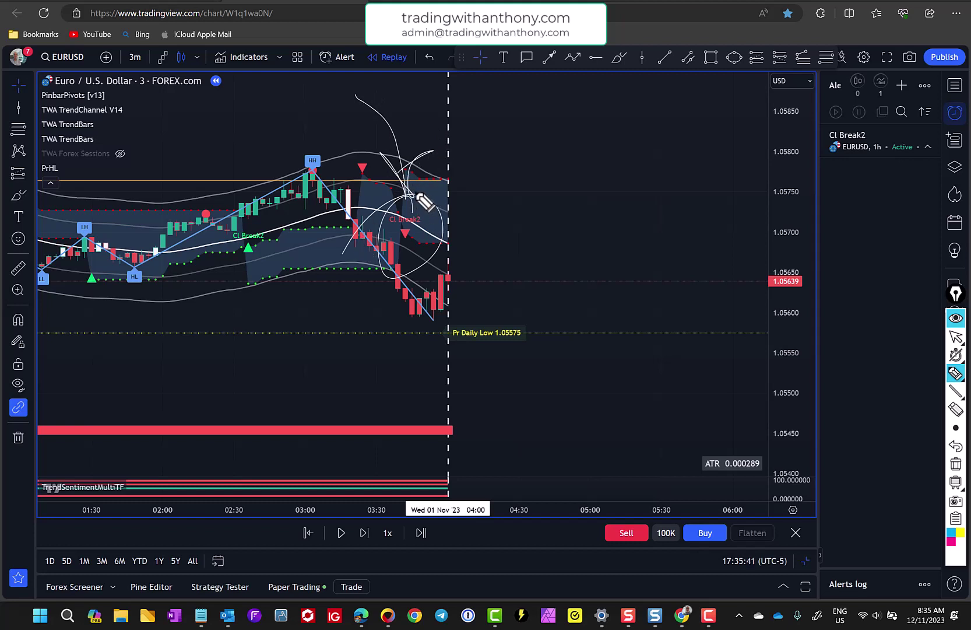
mouse_move(444, 97)
mouse_down()
mouse_move(379, 100)
mouse_move(434, 98)
mouse_move(408, 136)
mouse_move(466, 138)
mouse_up()
mouse_move(484, 85)
mouse_down()
mouse_move(484, 126)
mouse_move(502, 123)
mouse_up()
drag(484, 111, 516, 103)
Circle the red horizontal band and the trend sentiment lines, and draw an arrow pointing at the band
drag(394, 413, 349, 456)
mouse_move(408, 461)
mouse_down()
mouse_move(358, 503)
mouse_move(373, 466)
mouse_up()
drag(321, 357, 390, 428)
drag(329, 398, 391, 429)
drag(387, 346, 378, 408)
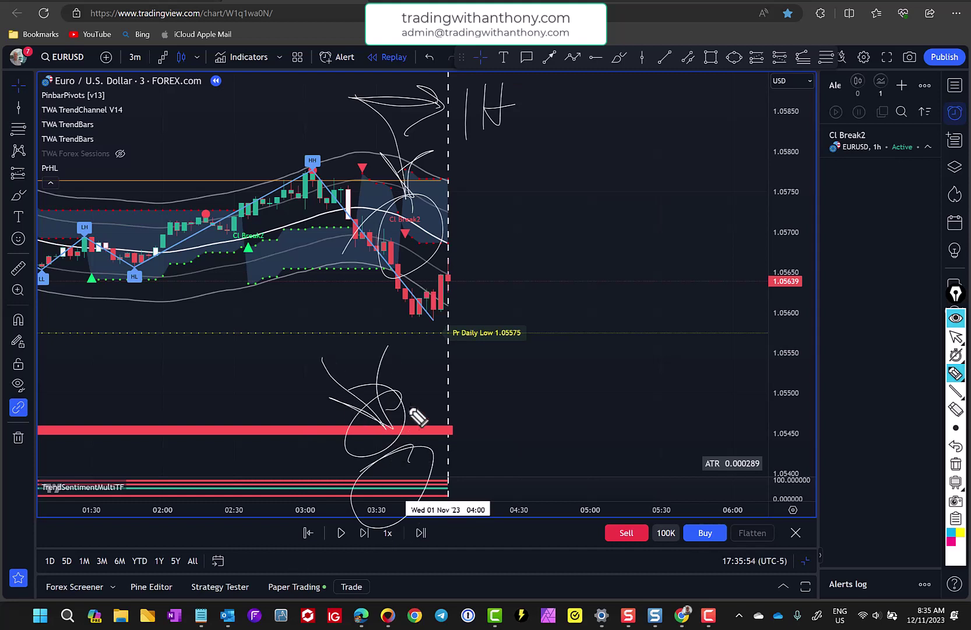
Write "4H" and "D" beside the red band and circle both labels
drag(195, 359, 221, 382)
drag(239, 361, 246, 388)
drag(254, 349, 271, 386)
drag(249, 373, 272, 357)
mouse_move(260, 402)
mouse_down()
mouse_move(302, 404)
mouse_move(275, 437)
mouse_up()
drag(243, 411, 261, 449)
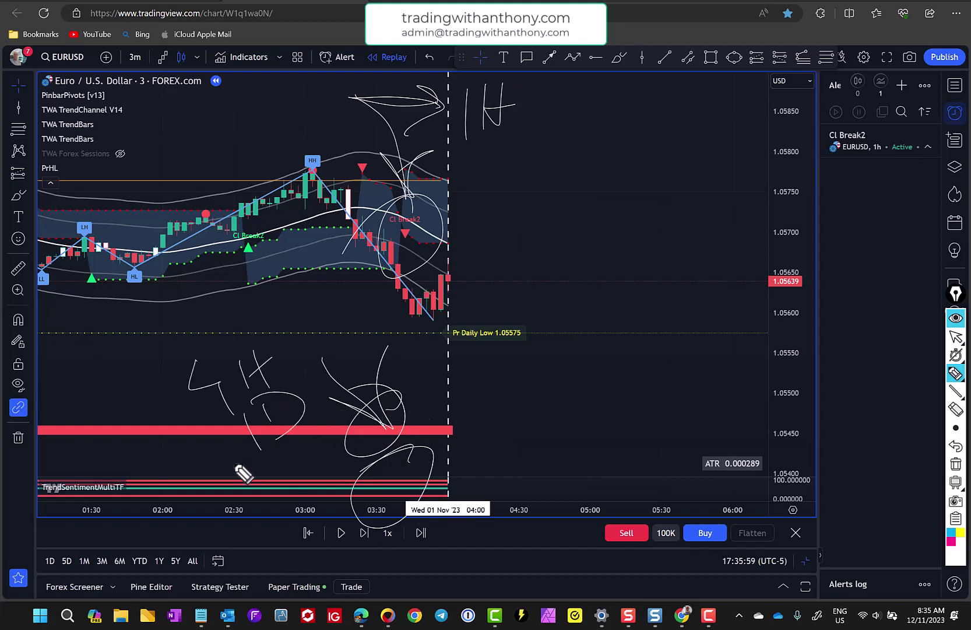
drag(256, 338, 225, 347)
Draw arrows to the ends of the red band and the sentiment lines, and clear all pen annotations
drag(447, 433, 524, 373)
mouse_move(435, 430)
mouse_down()
mouse_move(481, 401)
mouse_move(501, 430)
mouse_up()
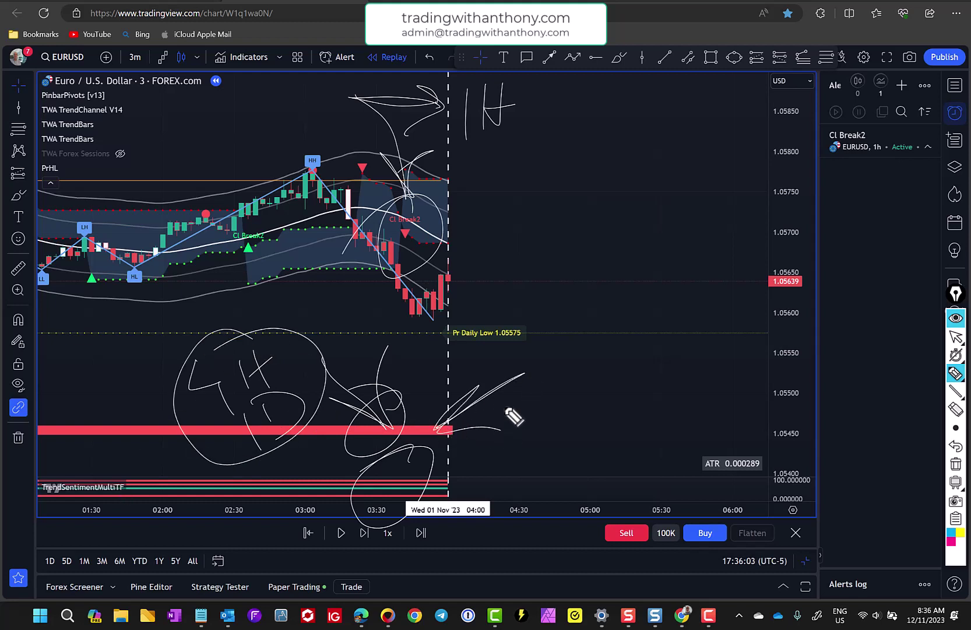
mouse_move(644, 429)
mouse_down()
mouse_move(436, 473)
mouse_move(465, 482)
mouse_up()
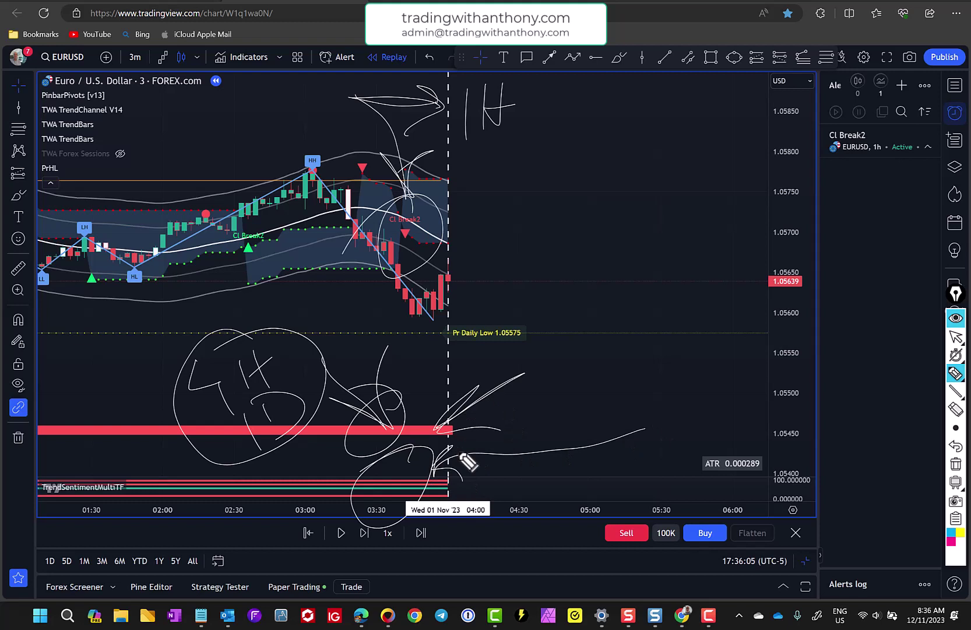
click(955, 464)
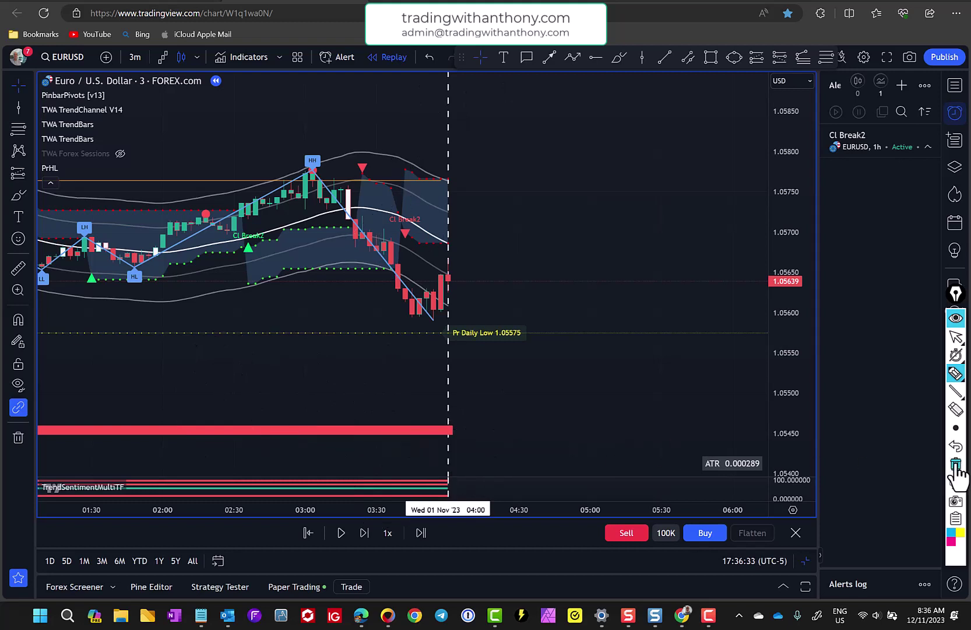
Switch from the pen back to the cursor and play the bar replay on the 3-minute chart
click(955, 337)
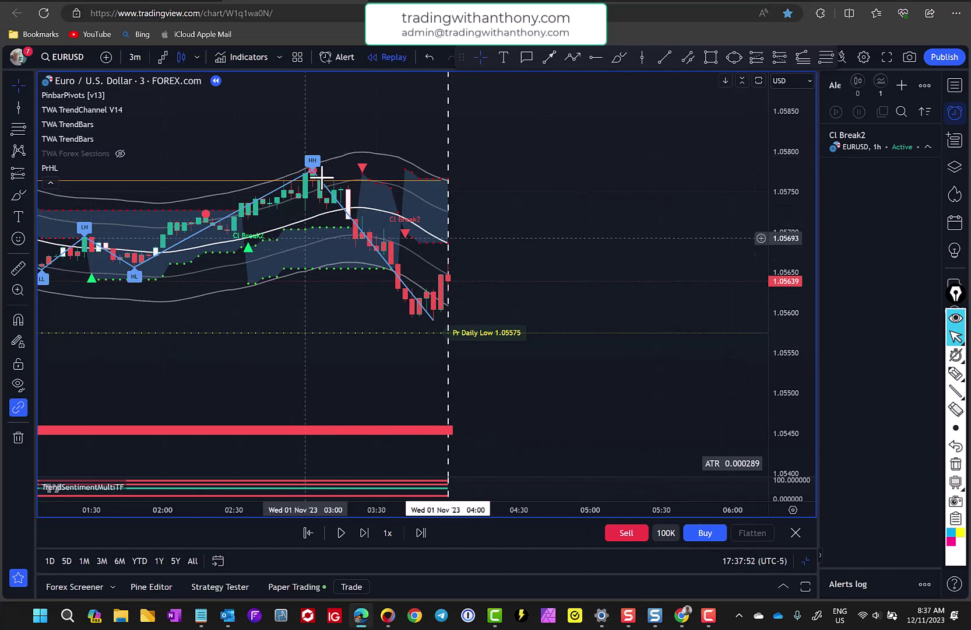
scroll(289, 234, down, 1)
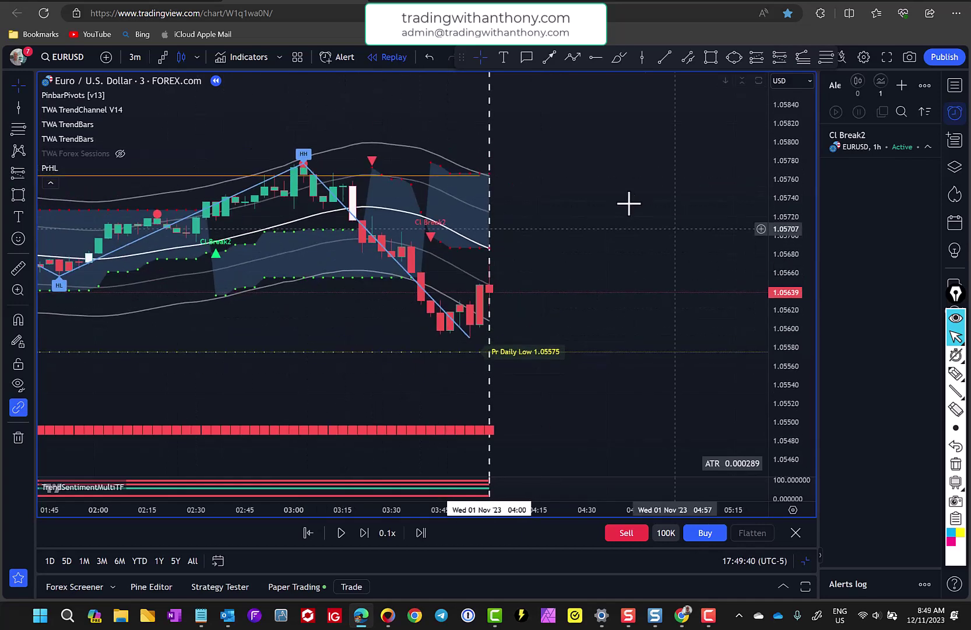
scroll(642, 239, up, 3)
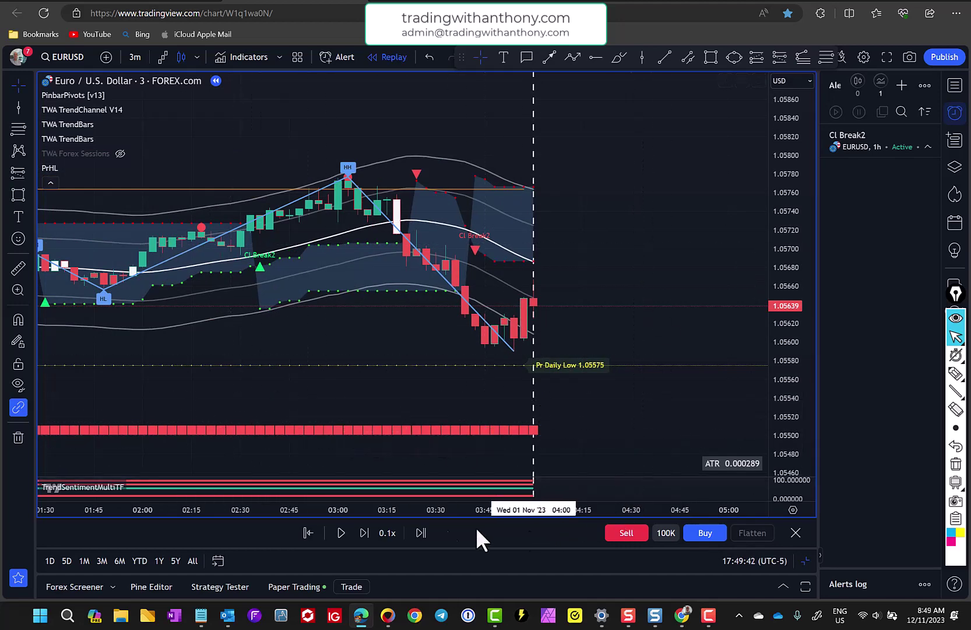
click(341, 533)
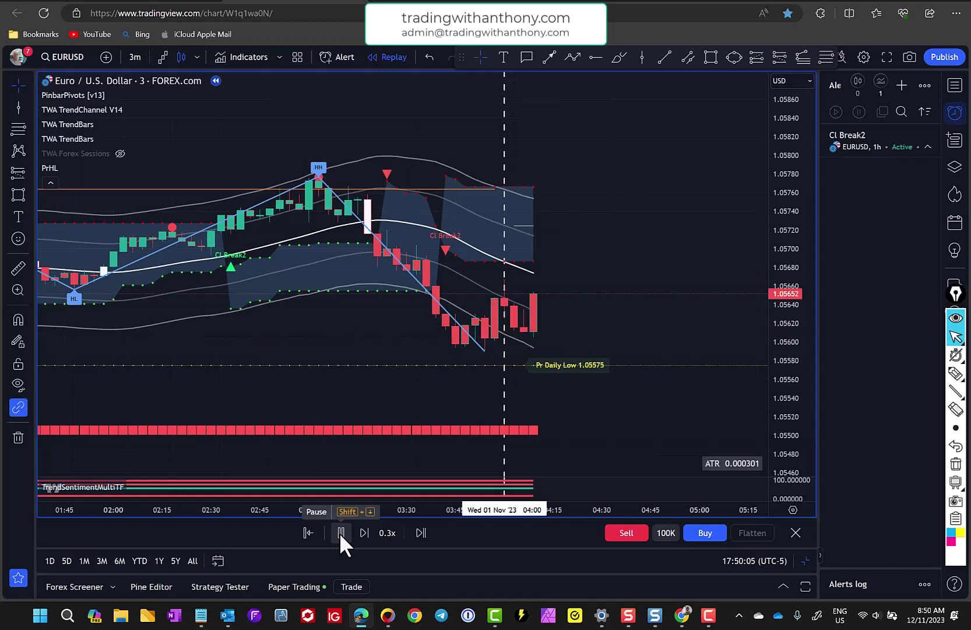
Pause the replay and draw a short horizontal trend line at about 1.05703, just above the 03:30 candles
click(341, 532)
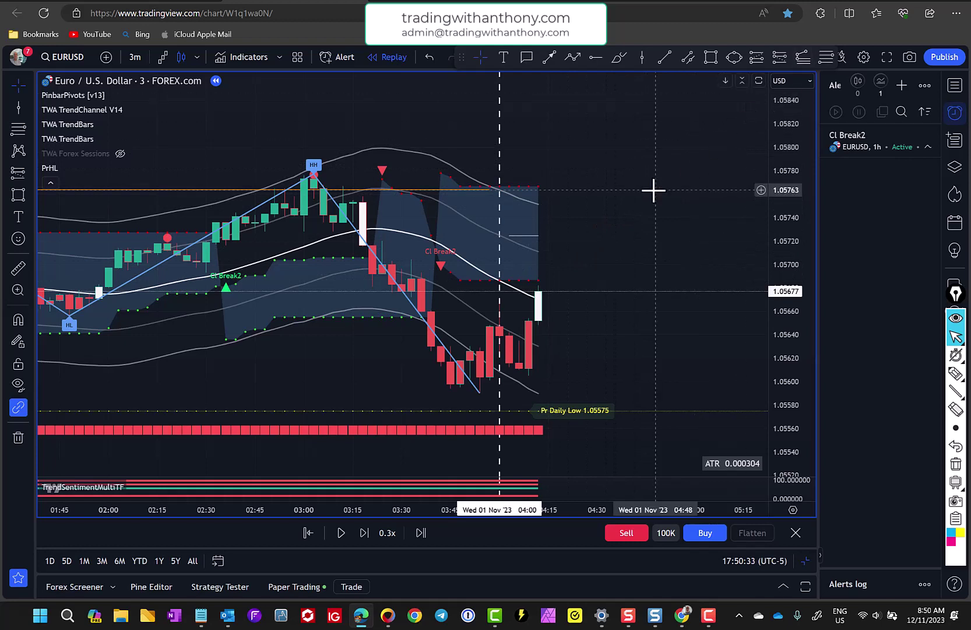
click(827, 56)
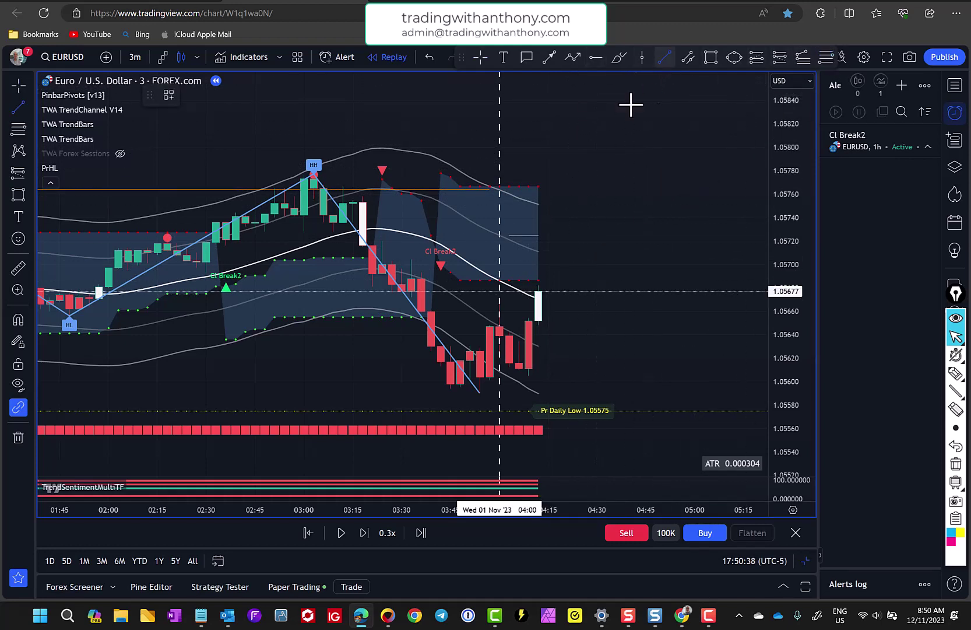
click(391, 260)
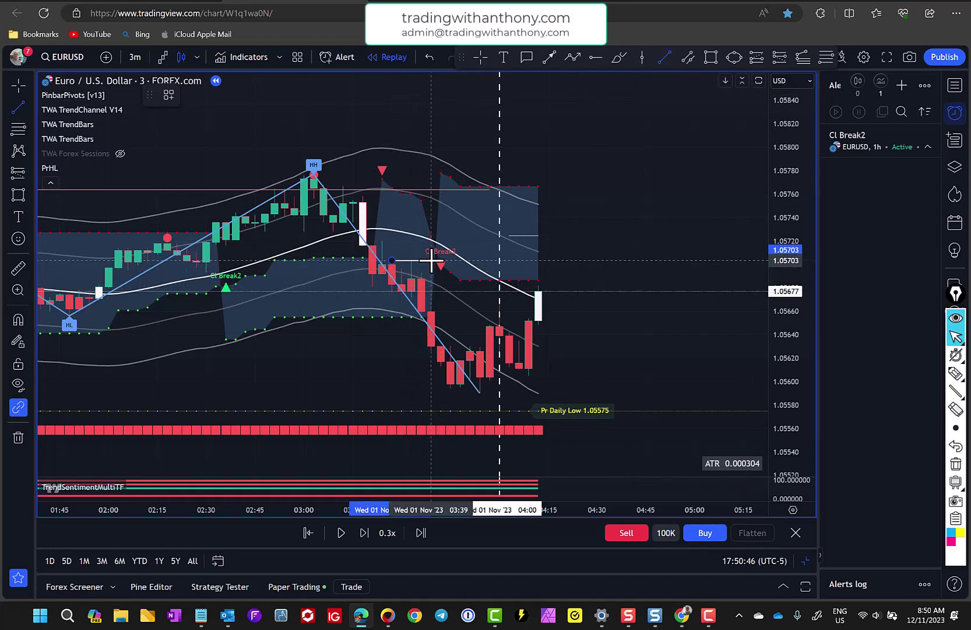
click(432, 260)
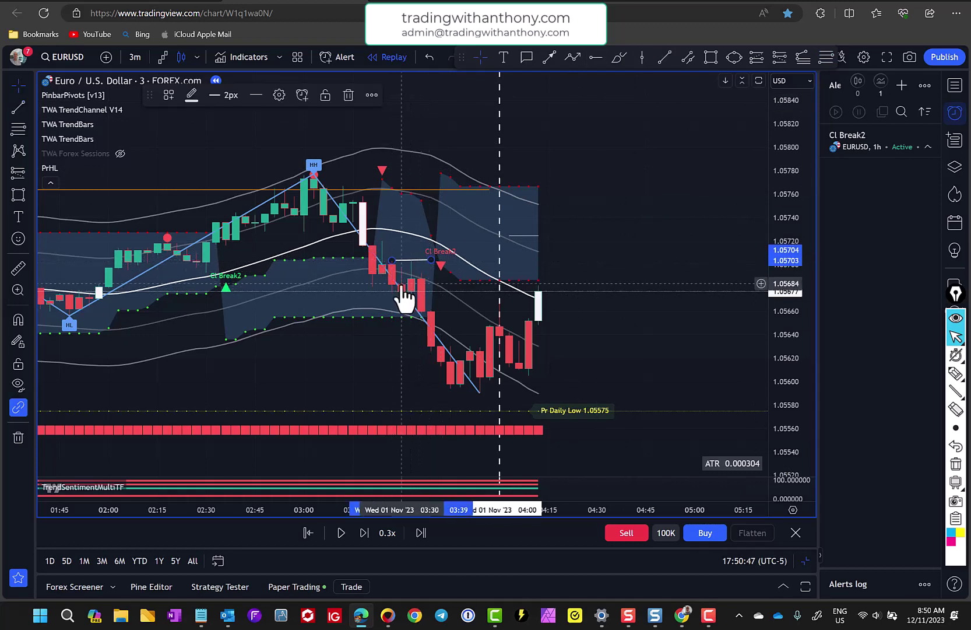
Draw a Fibonacci retracement from about 1.05704 down to 1.05588 to check the pullback level, and delete it
click(827, 56)
click(411, 259)
drag(427, 395, 591, 395)
click(591, 395)
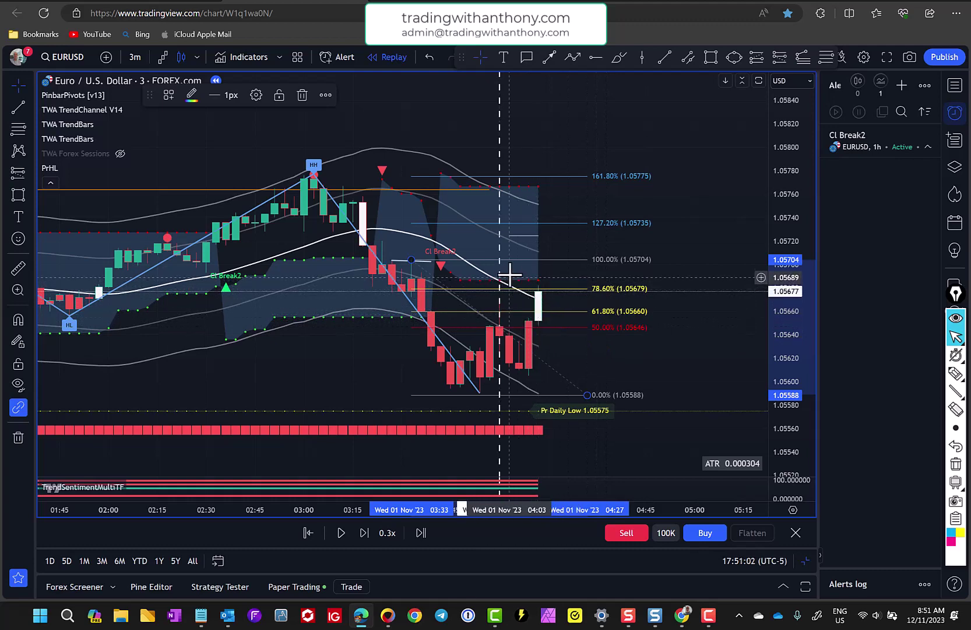
key(Delete)
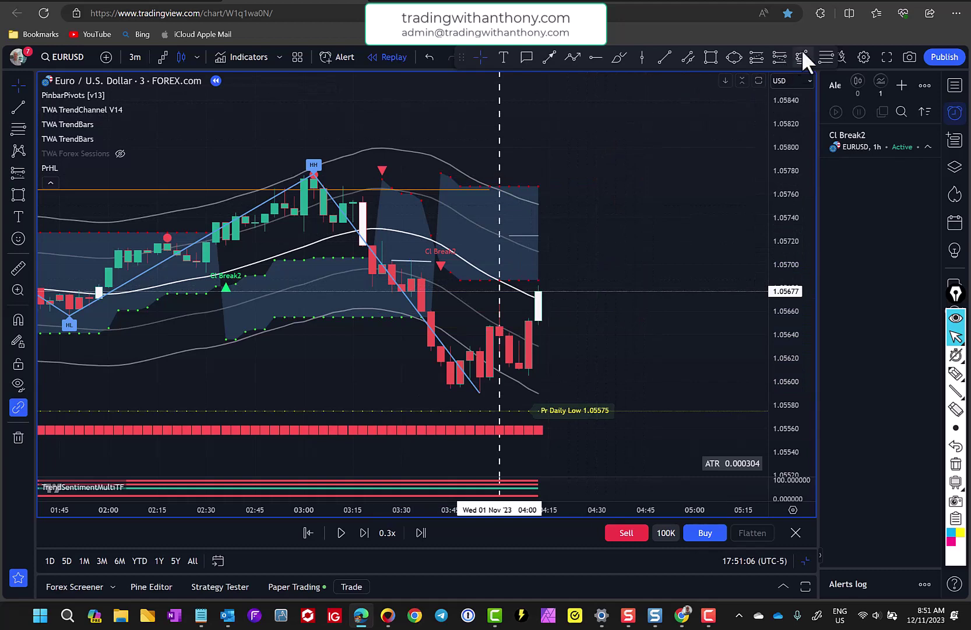
Add a short position on the latest candle with entry at 1.05678, stop at 1.05710 and target at about 1.05614
click(779, 56)
click(537, 290)
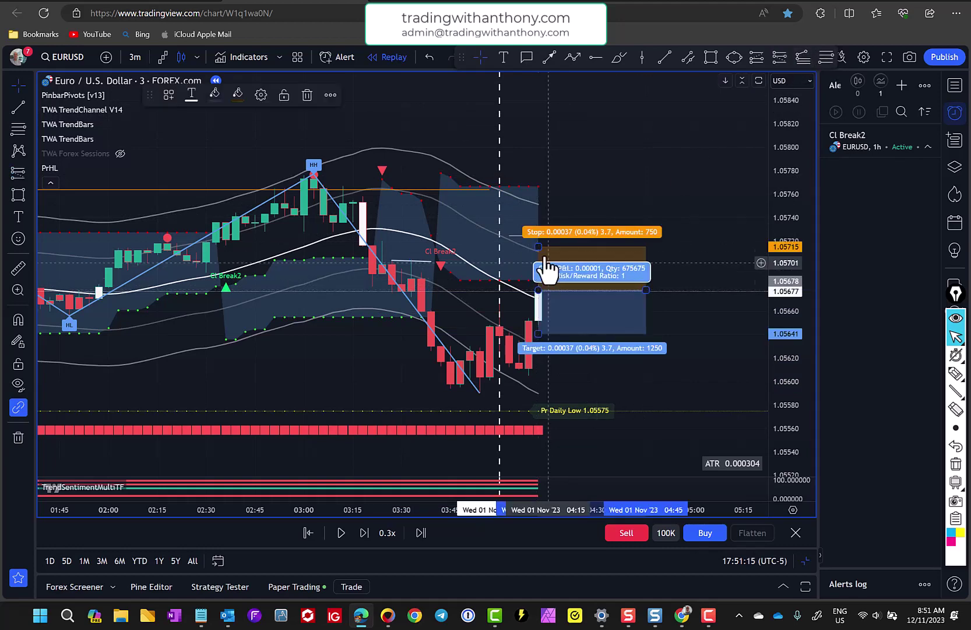
drag(537, 254, 537, 253)
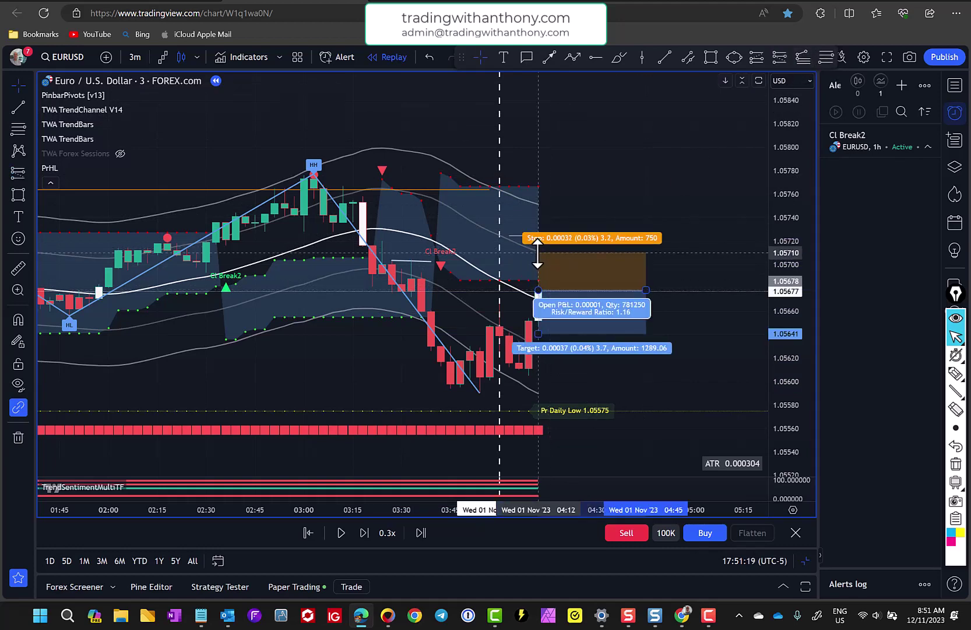
drag(537, 336, 536, 368)
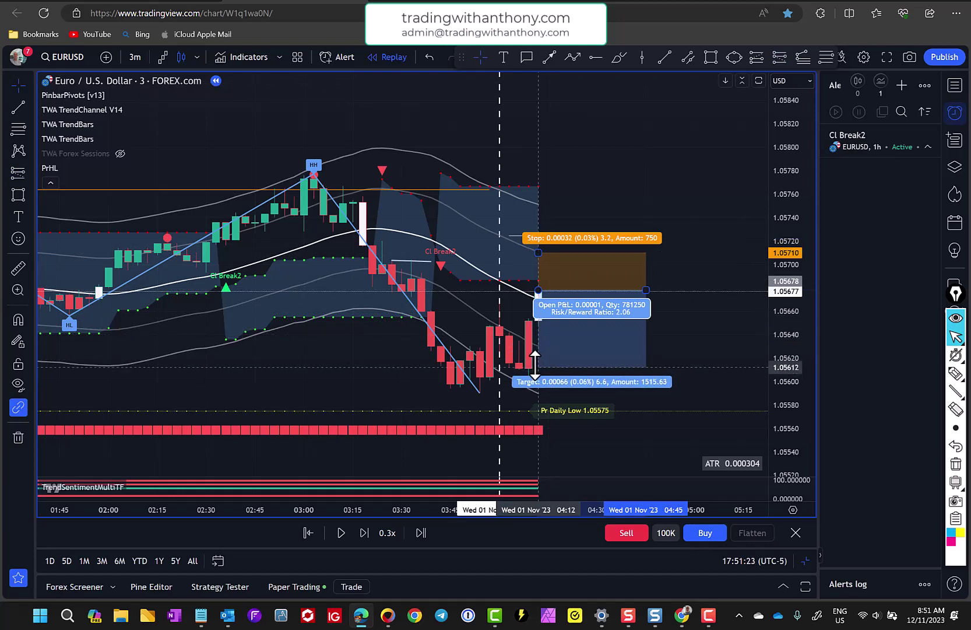
click(661, 260)
Sell 100K EURUSD at market in the replay and play the bars forward
click(623, 531)
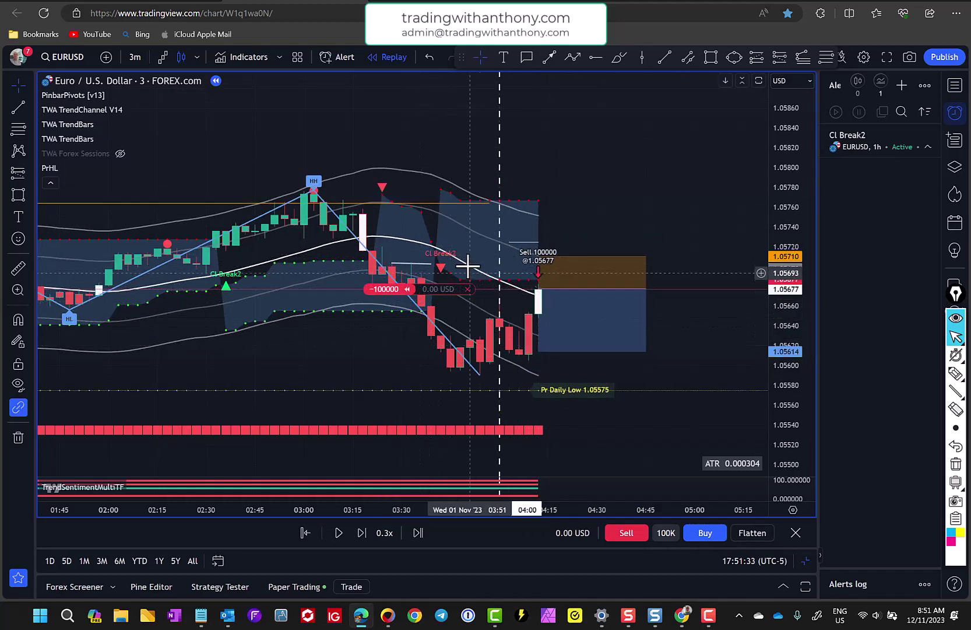
drag(603, 174, 565, 167)
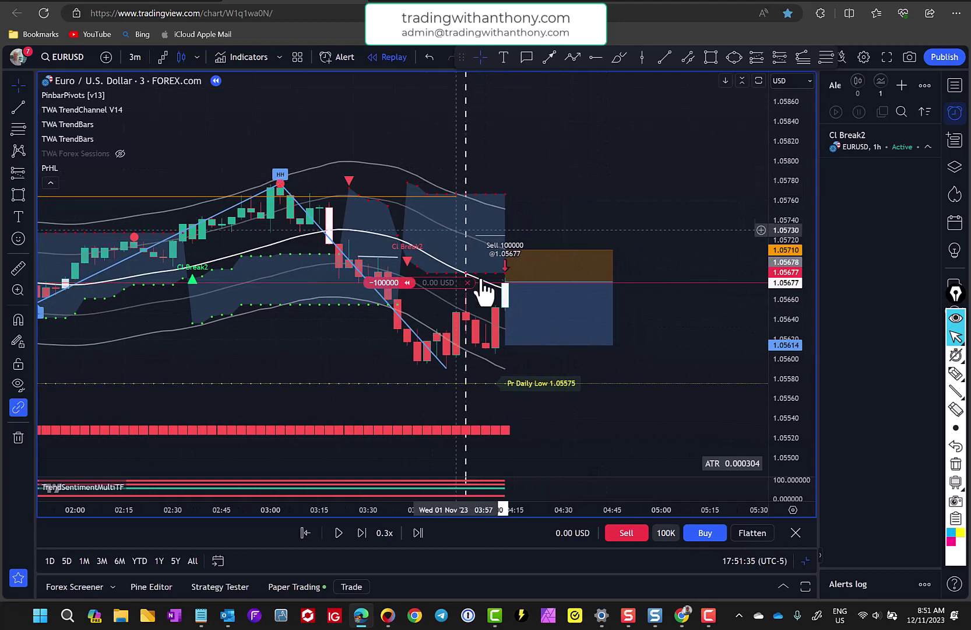
click(338, 533)
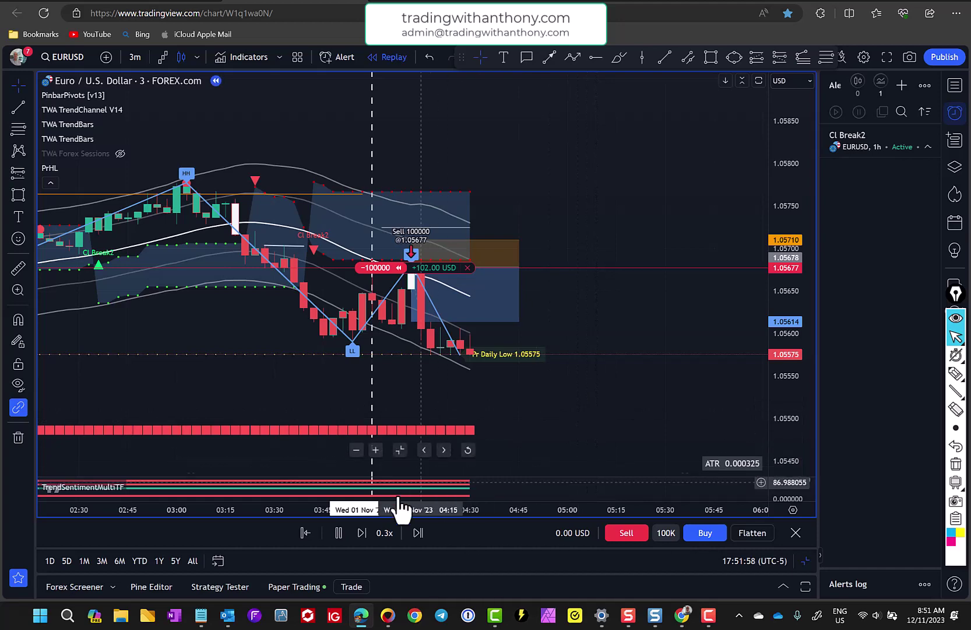
Pause the replay, circle the Pr Daily Low label with the pen and draw an arrow pointing up at its line
click(338, 532)
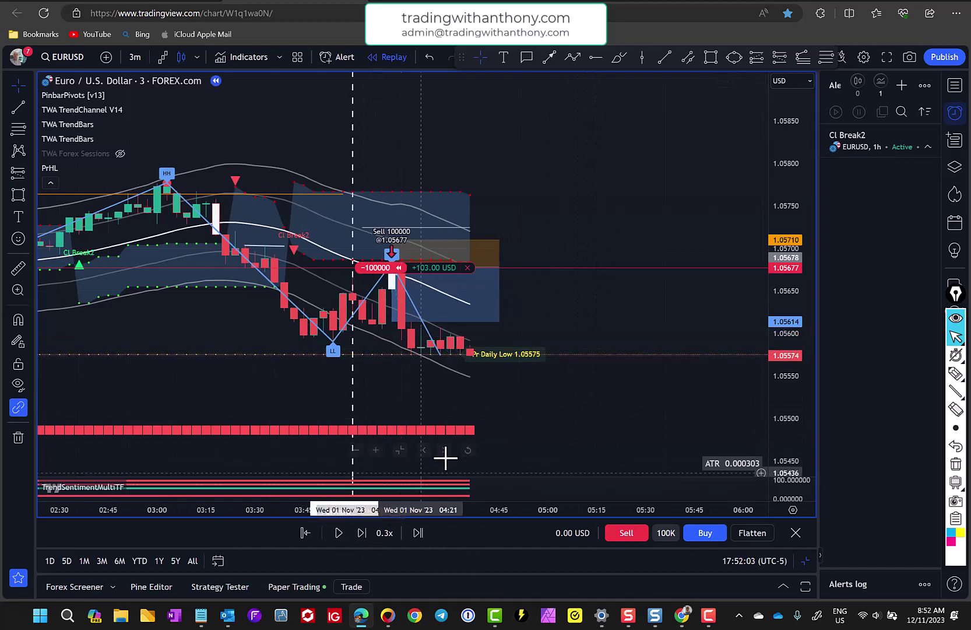
click(900, 373)
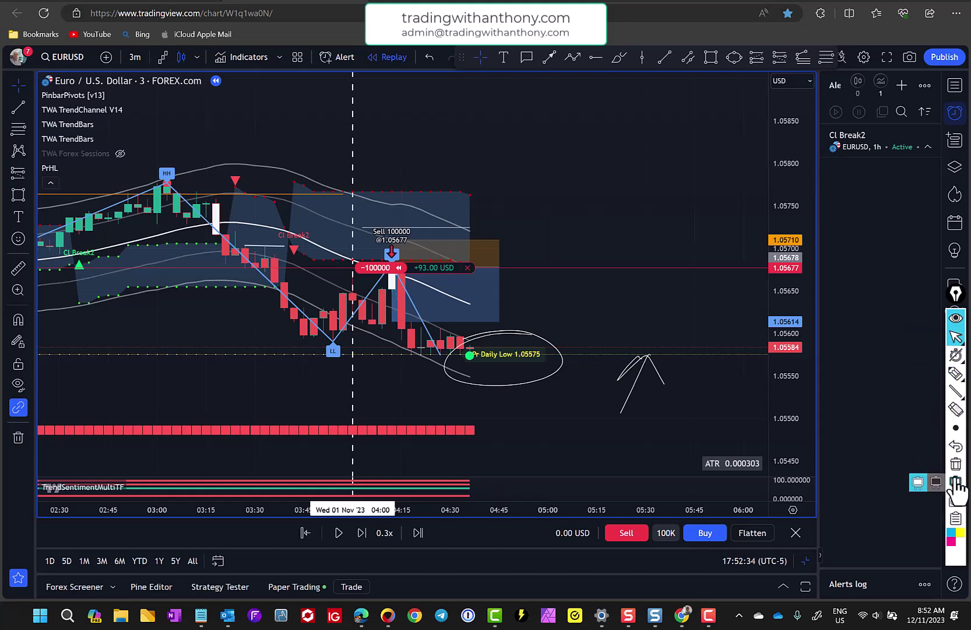
click(957, 336)
Draw a Fibonacci retracement from about 1.05687 to 1.05576 over the latest drop and try a downward arrow line across it
click(825, 56)
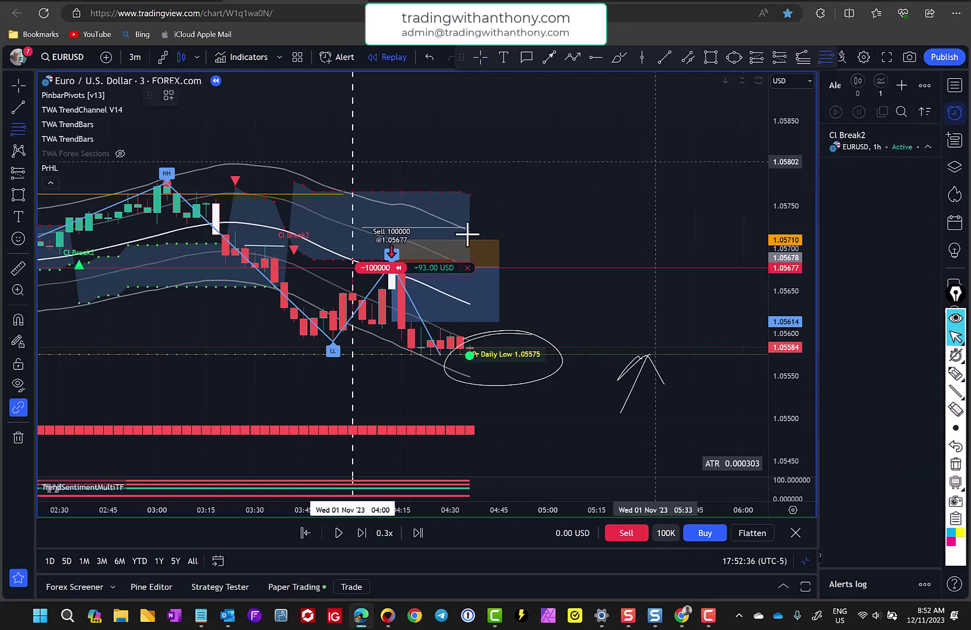
click(383, 258)
click(535, 354)
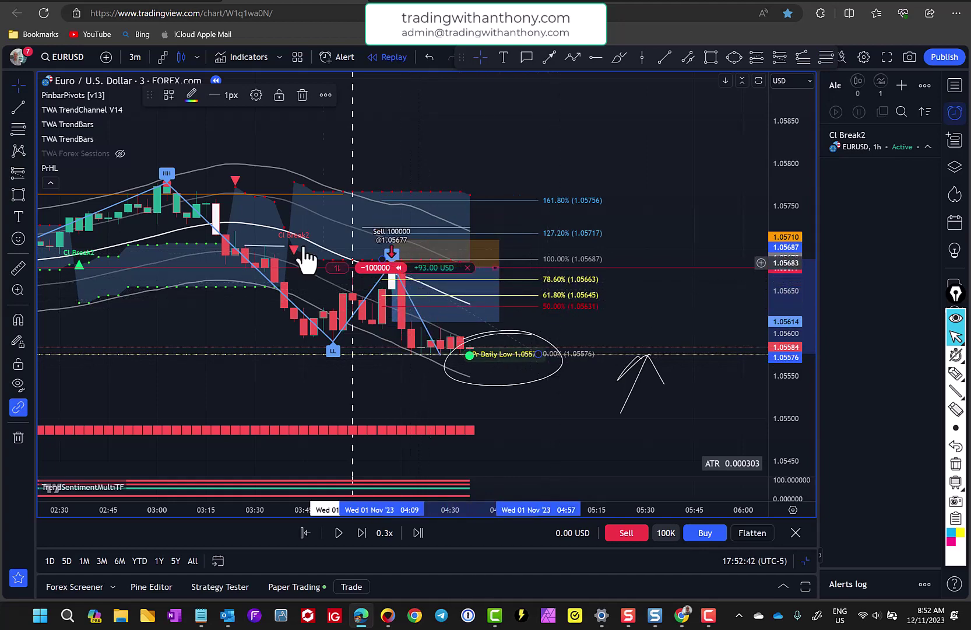
click(626, 124)
key(alt+t)
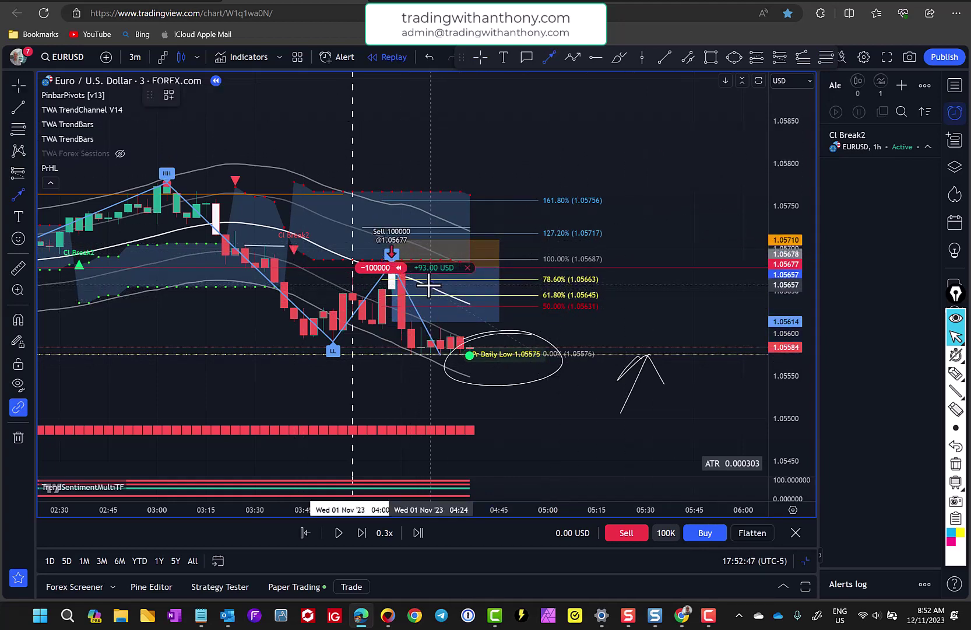
click(429, 284)
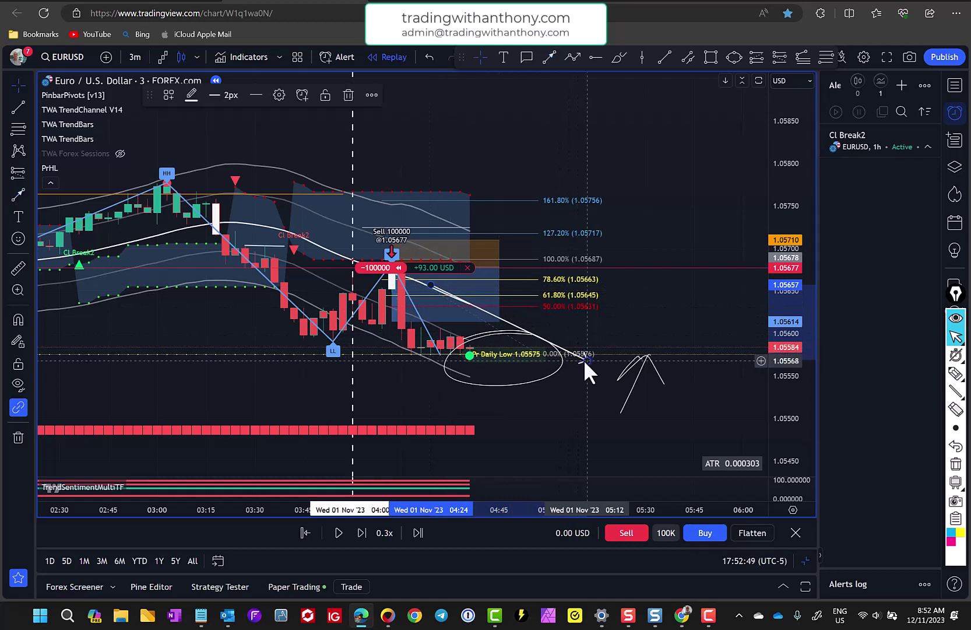
key(Escape)
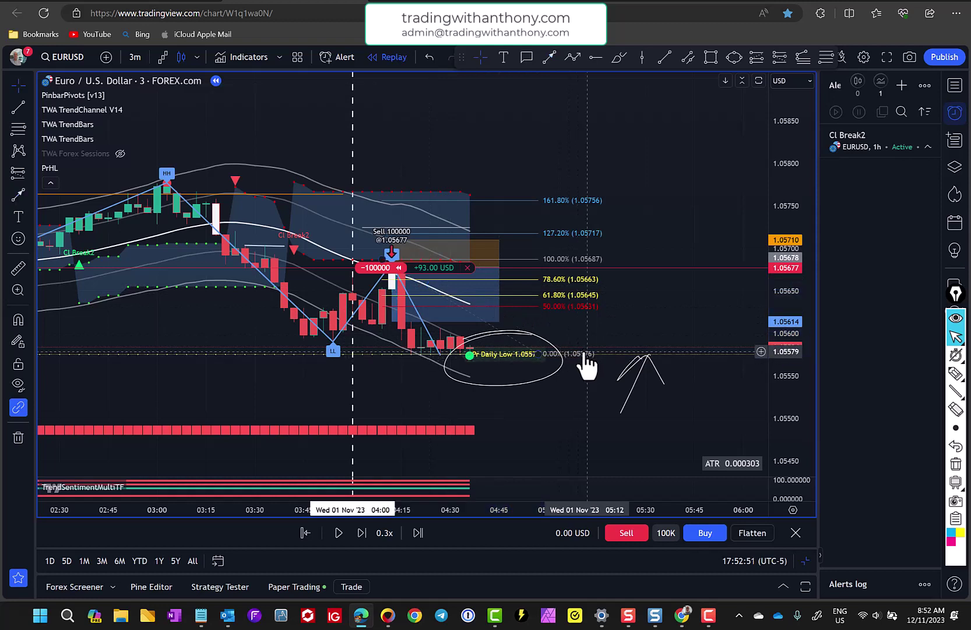
Clear the pen circle and arrow, return to the normal cursor and delete the Fibonacci retracement
click(957, 373)
click(902, 373)
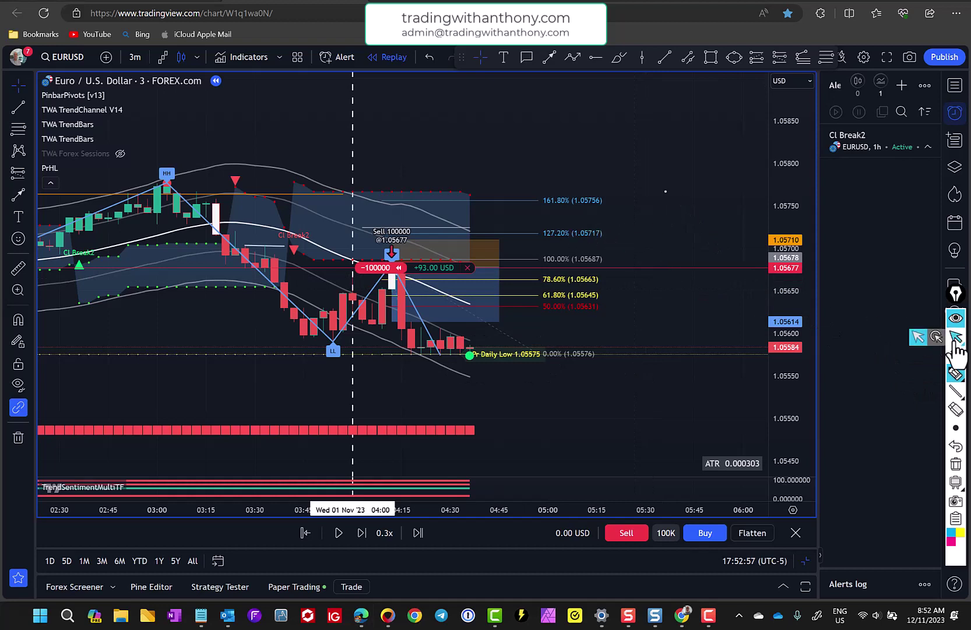
click(919, 339)
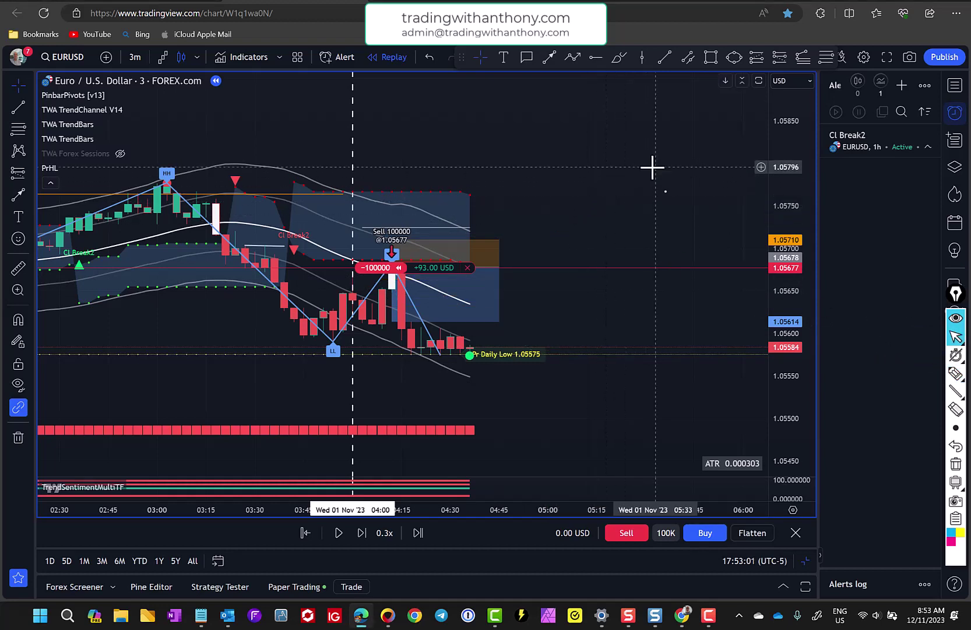
Add a second short position at about 1.05636 on the latest bar, play the replay to the 05:00 candle and pause it
click(780, 57)
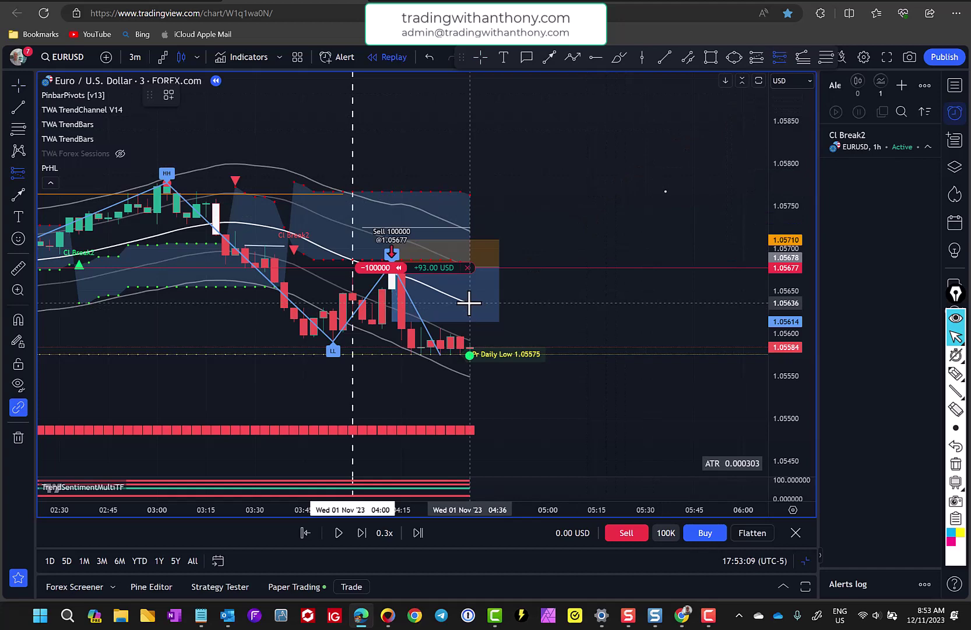
click(469, 302)
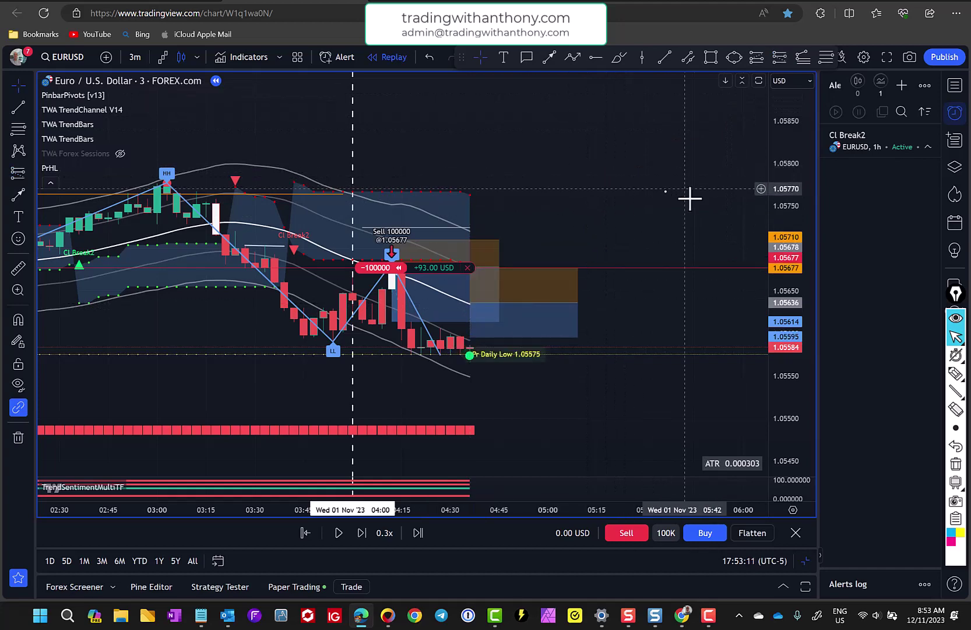
click(339, 532)
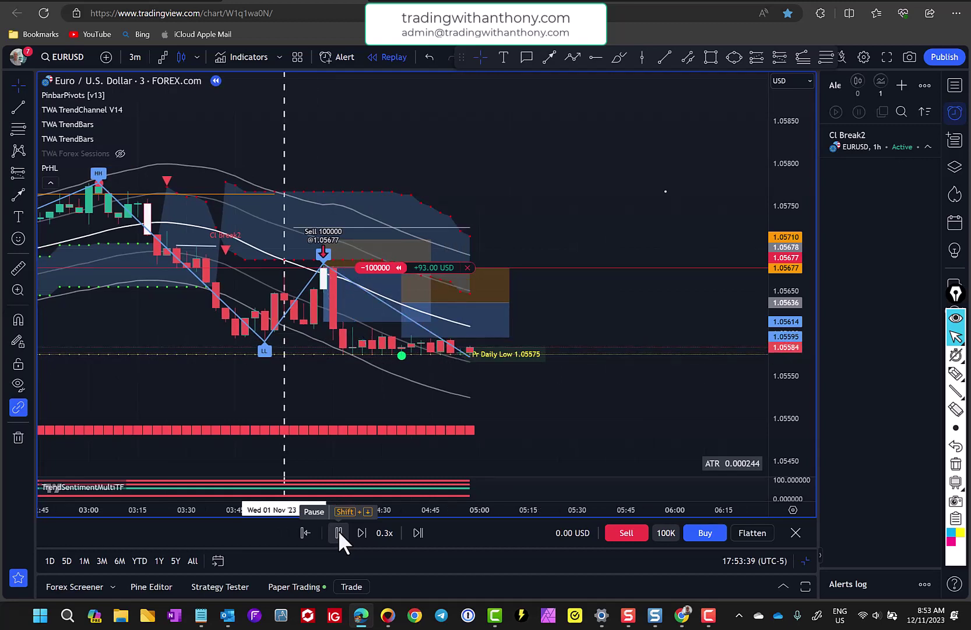
click(337, 529)
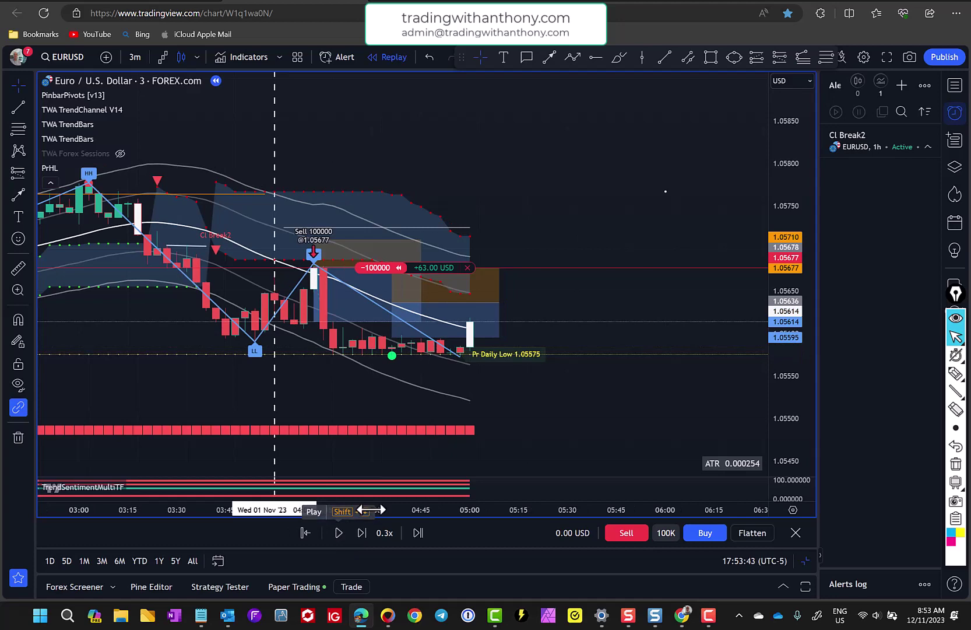
Move the second short position to the 05:00 candle with entry at 1.05622, stop at 1.05663 and target at 1.05540
click(490, 322)
mouse_move(490, 318)
mouse_down()
mouse_move(543, 314)
mouse_move(563, 325)
mouse_up()
click(598, 181)
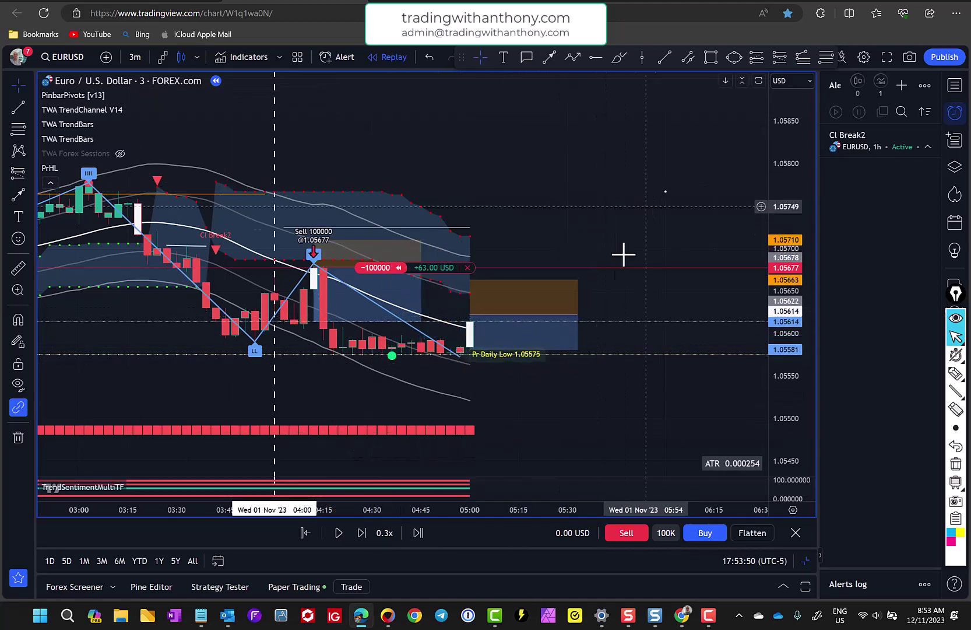
click(526, 336)
drag(576, 179, 562, 171)
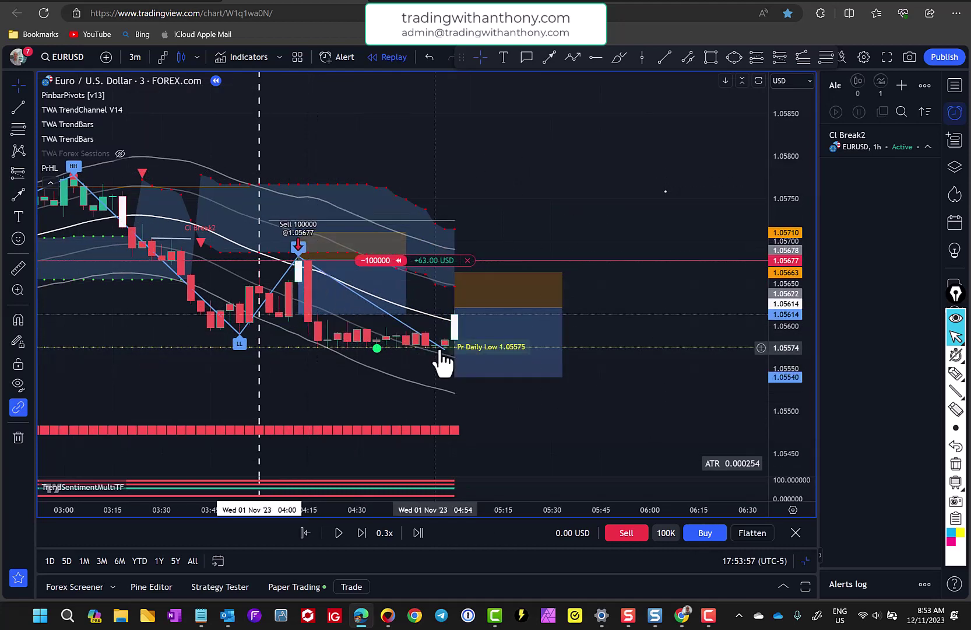
drag(544, 278, 588, 179)
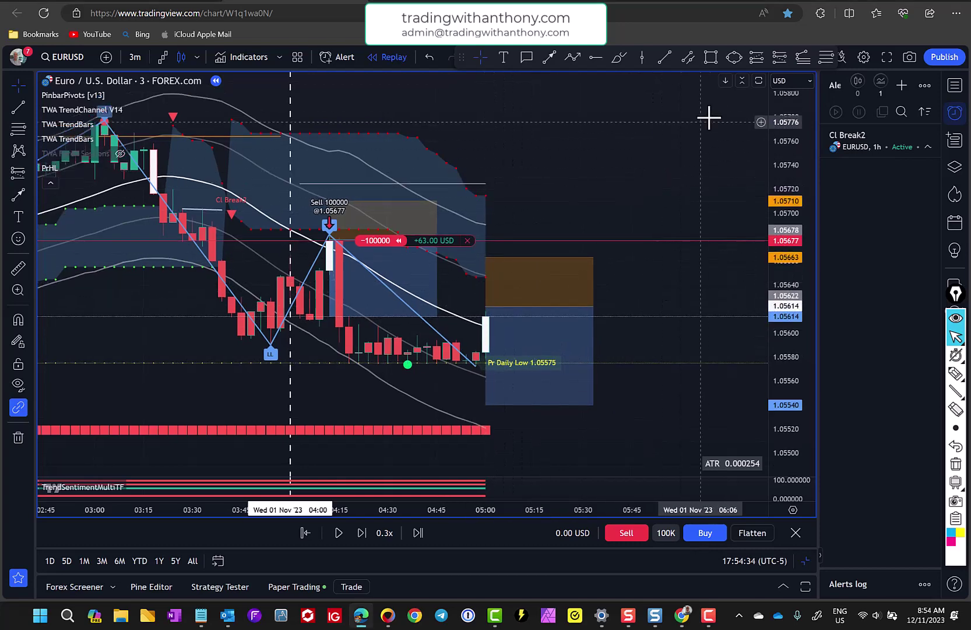
Draw a Fibonacci retracement from the 04:12 swing high at about 1.05682 down to 1.05572
click(827, 55)
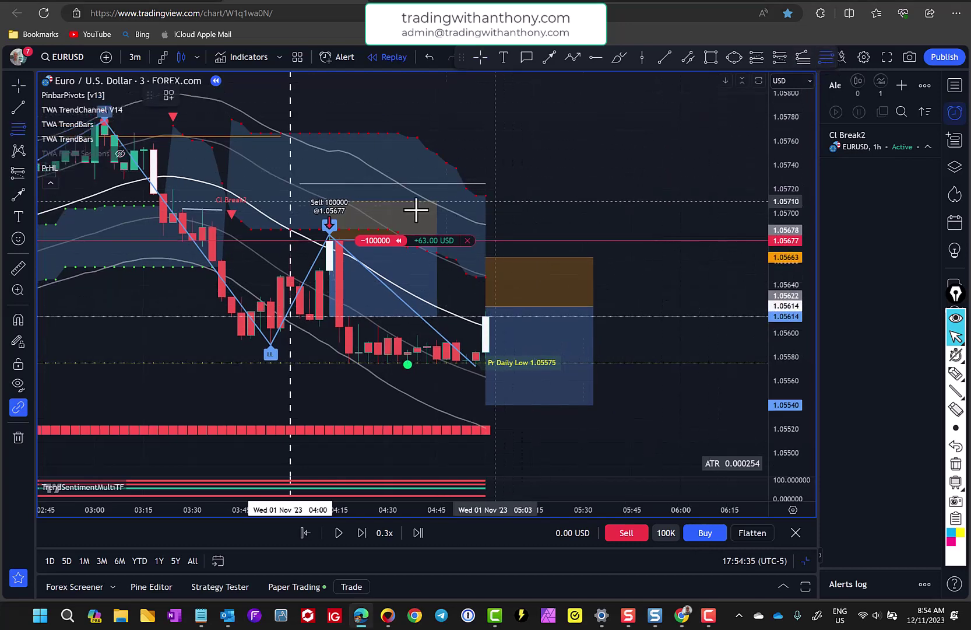
click(329, 229)
click(584, 366)
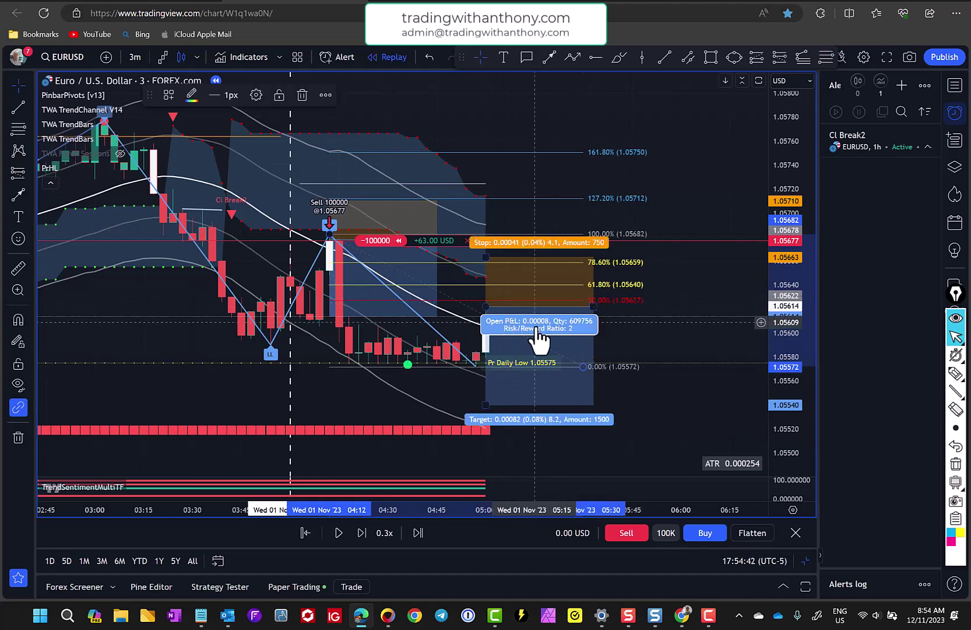
click(688, 184)
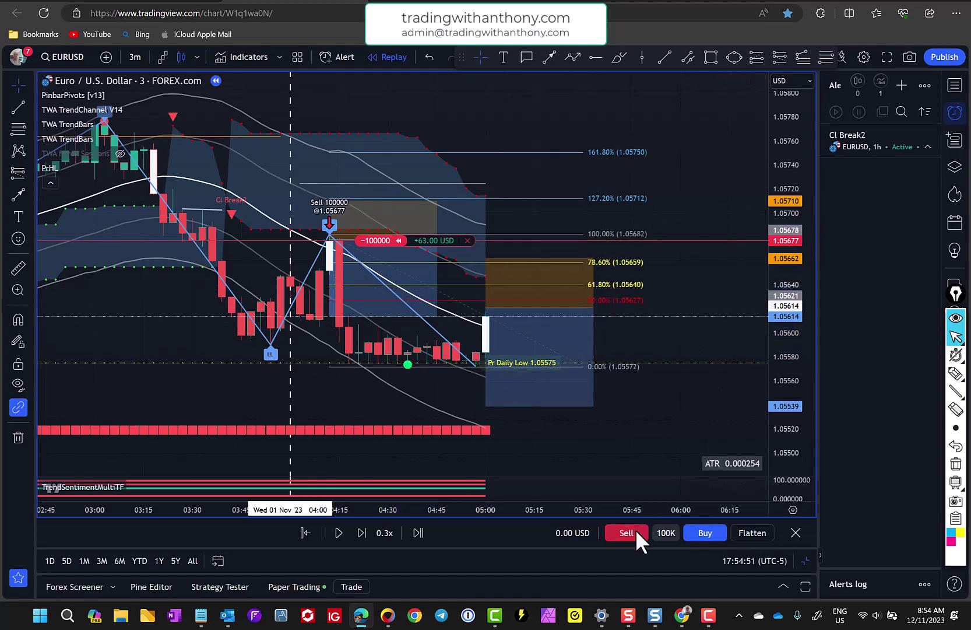
Sell another 100K at 1.05614 and lower the first short position's target to about 1.05547
drag(330, 317, 330, 396)
drag(698, 223, 656, 215)
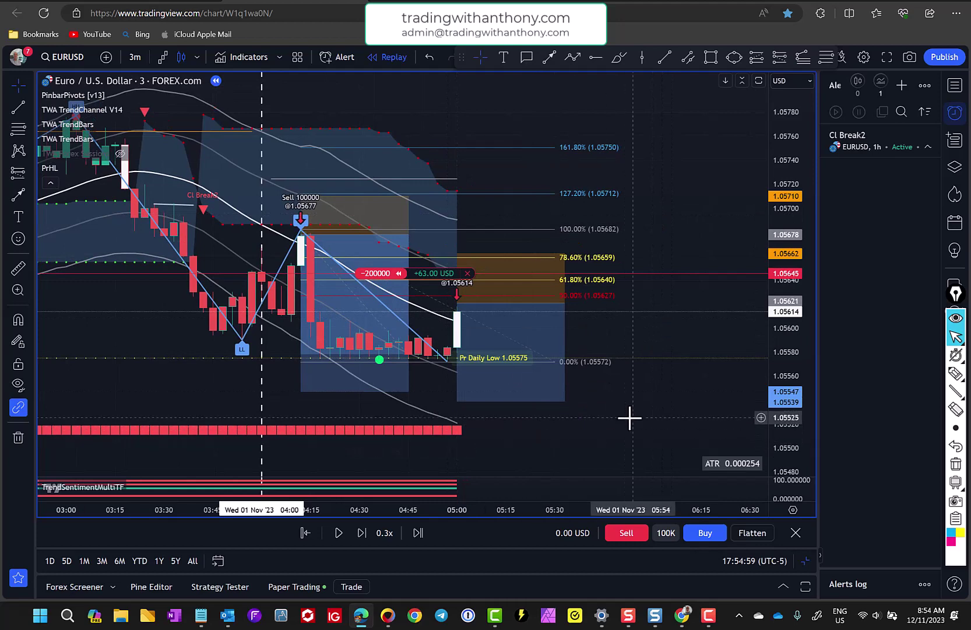
Delete the Fibonacci retracement drawn from the 04:12 swing high and resume the replay from the 05:00 candle
middle_click(590, 195)
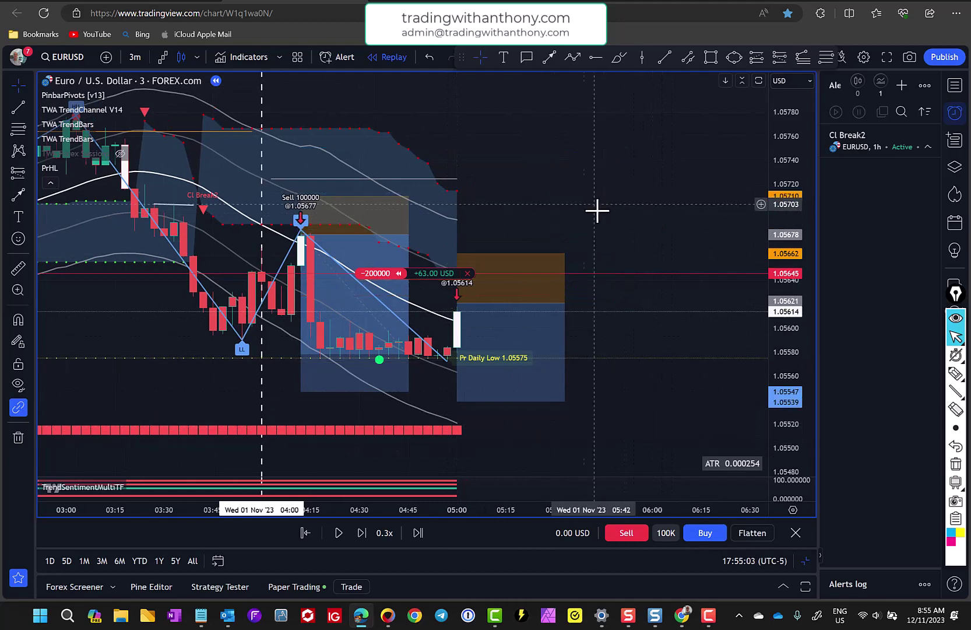
click(339, 532)
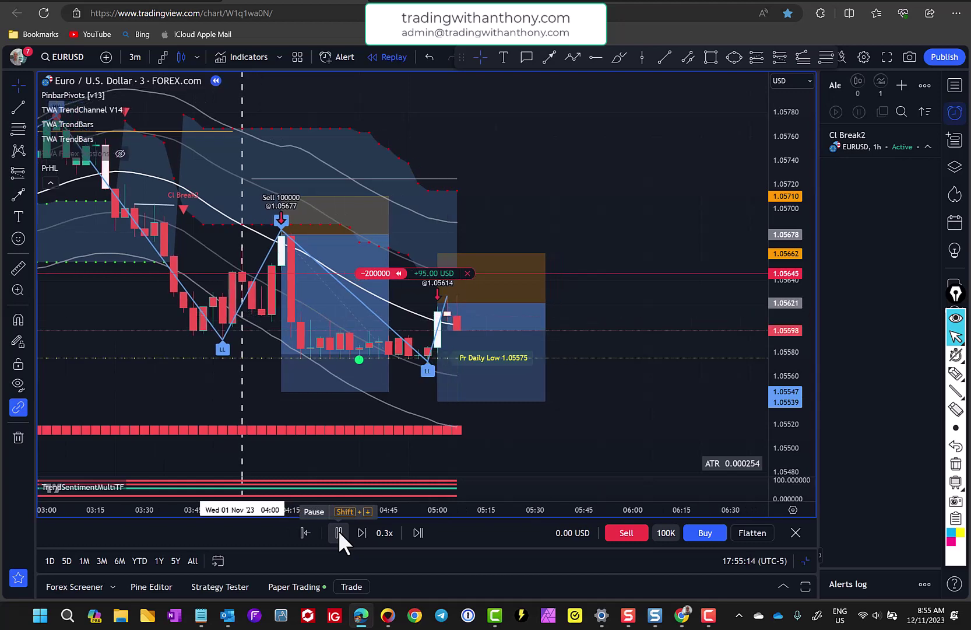
drag(602, 402, 643, 379)
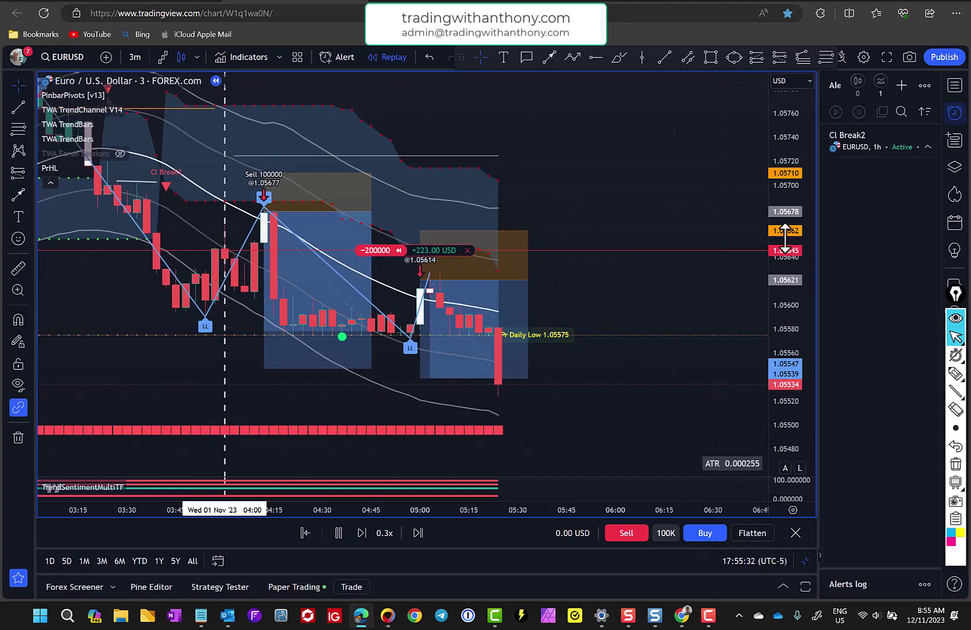
Lower the second short position's target to 1.05484 and the first one's to about 1.05495, then pause the replay at the 05:57 candle
click(427, 341)
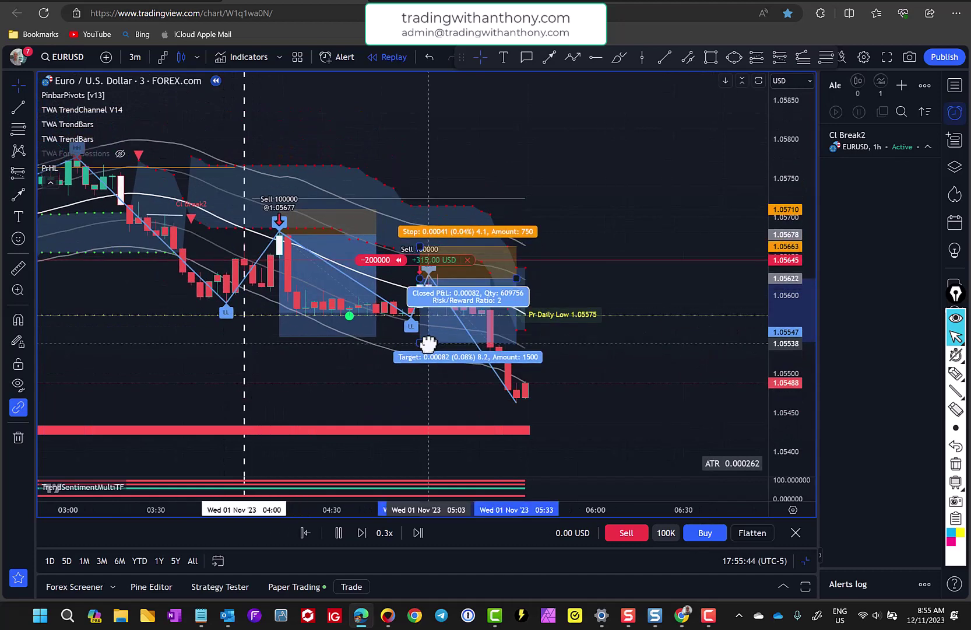
drag(408, 335, 410, 385)
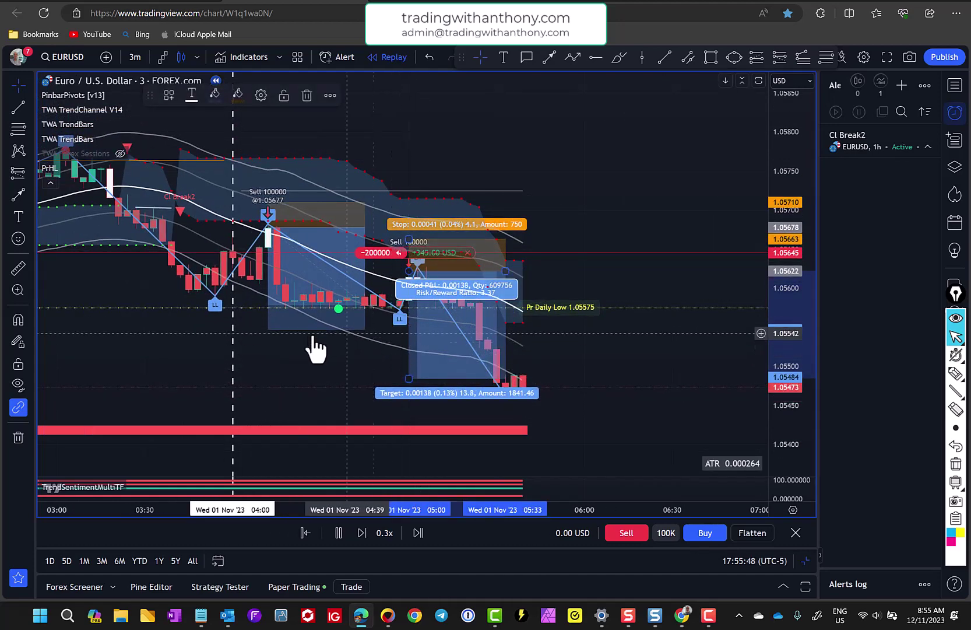
drag(262, 333, 260, 370)
drag(622, 342, 660, 343)
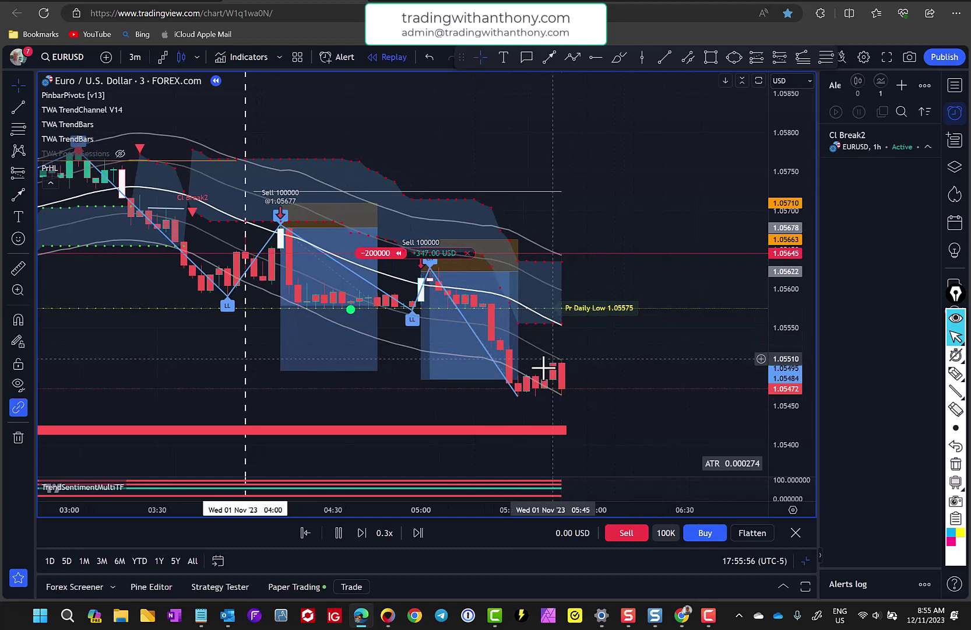
scroll(663, 399, down, 1)
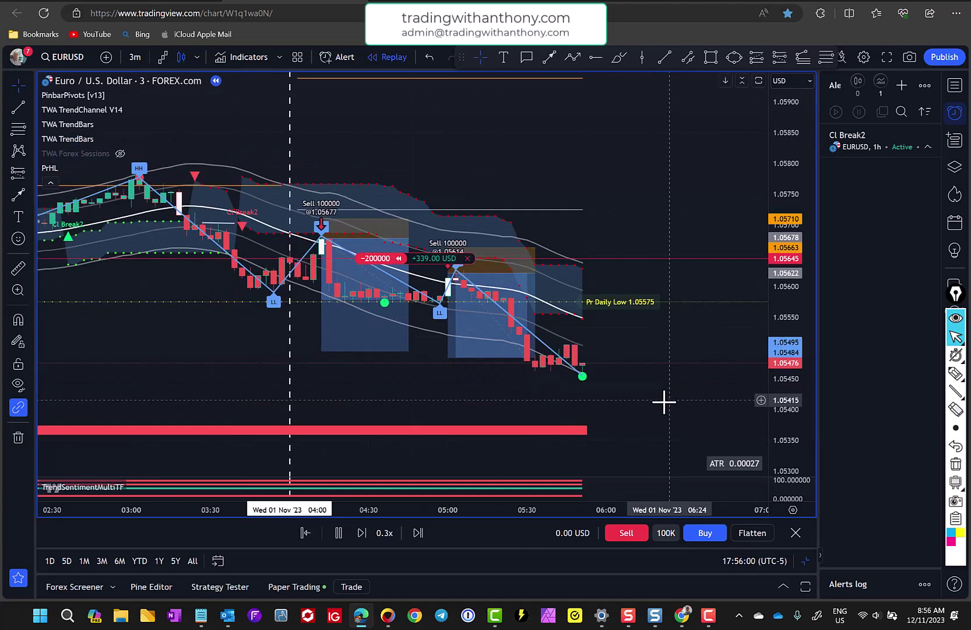
click(337, 531)
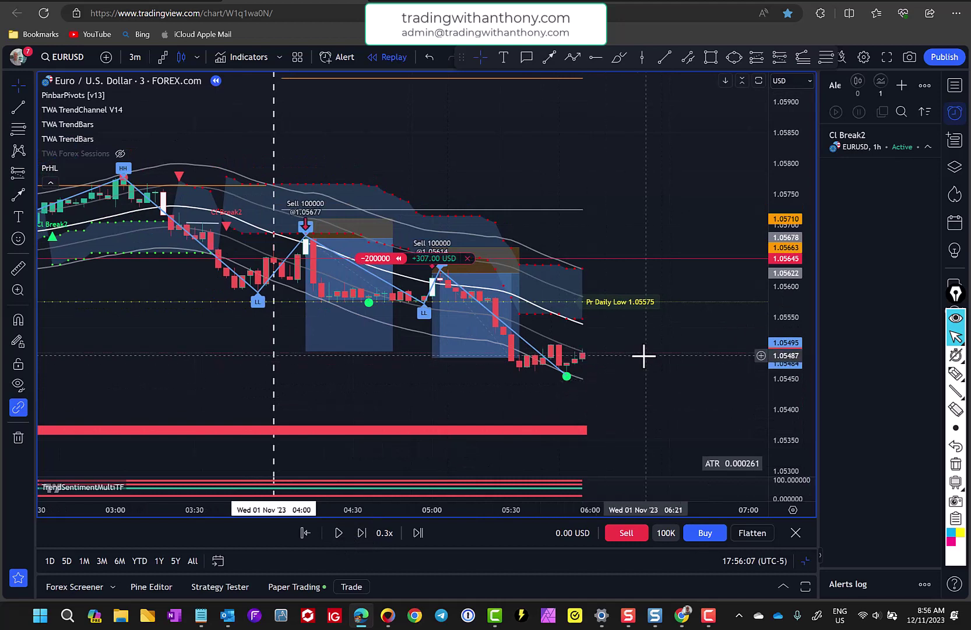
Draw an arrow continuing the white middle trend line, from about 1.05572 at 05:39 down to 1.05497 at 06:21
drag(643, 333, 642, 342)
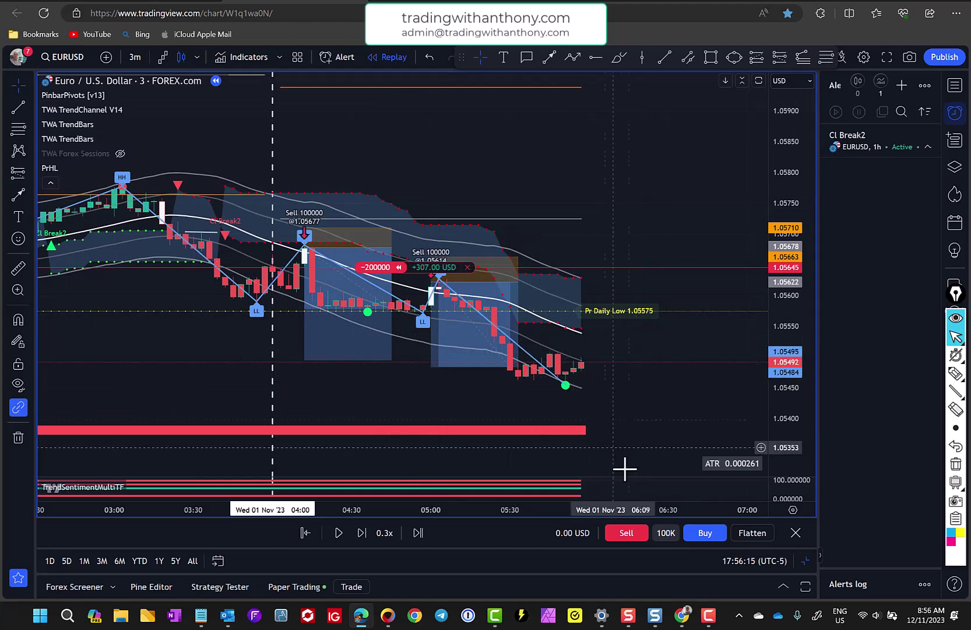
drag(785, 356, 783, 385)
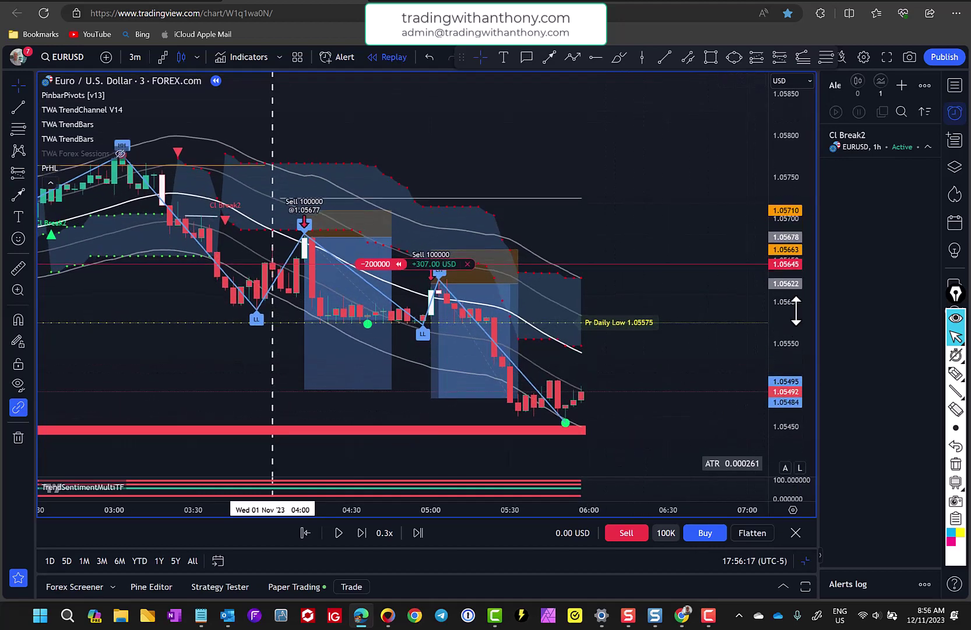
drag(682, 360, 663, 296)
click(549, 57)
click(515, 264)
click(586, 301)
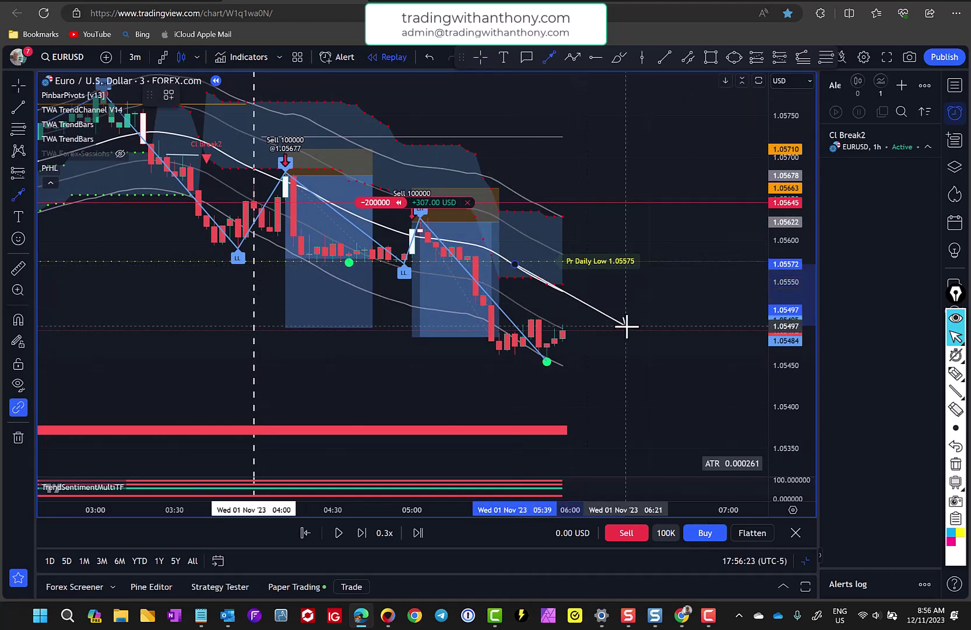
click(627, 325)
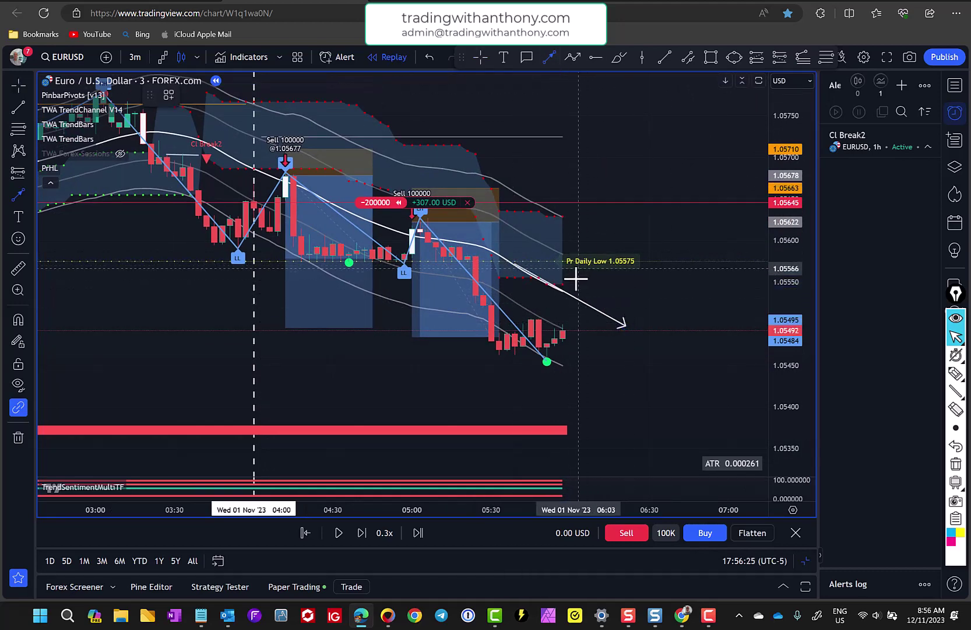
Draw a horizontal arrow at about 1.0555 running from 06:27 back to 06:03, pointing at the trend channel
click(641, 283)
click(577, 284)
click(30, 86)
click(59, 88)
click(609, 152)
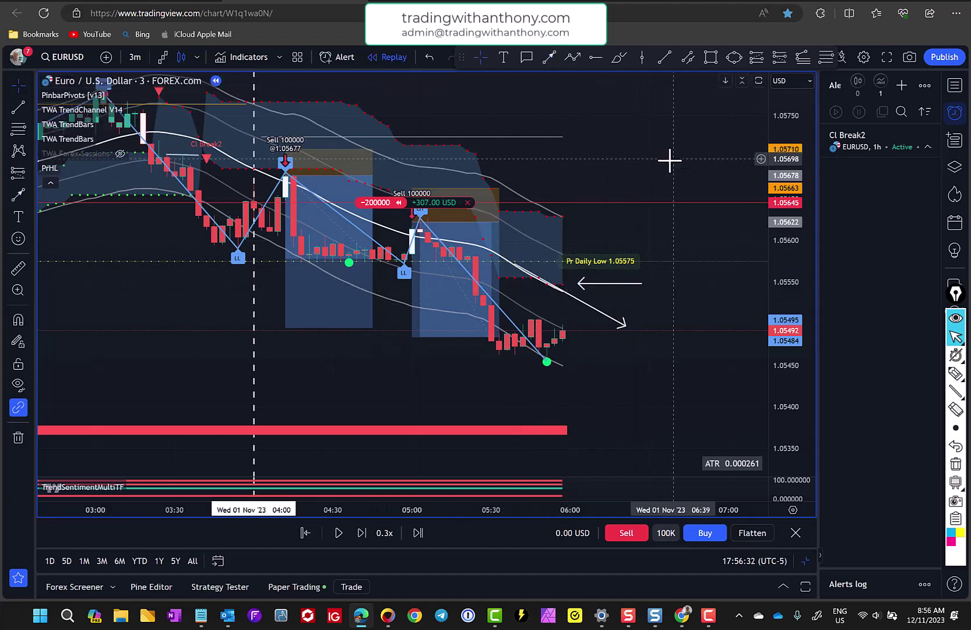
Sketch a freehand arrow pointing up at the green dot below the latest swing low
mouse_move(956, 376)
click(901, 373)
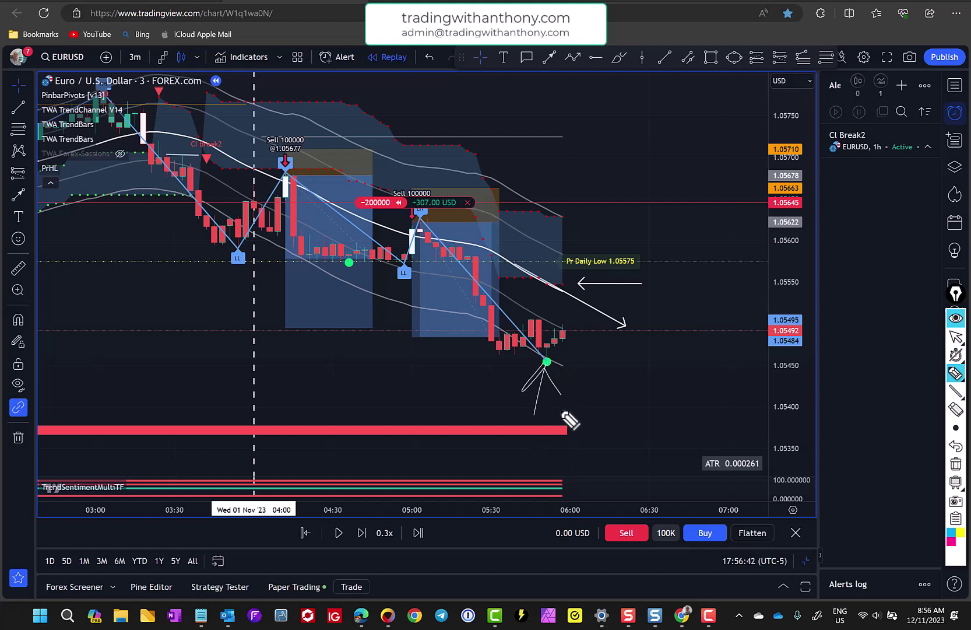
mouse_move(956, 336)
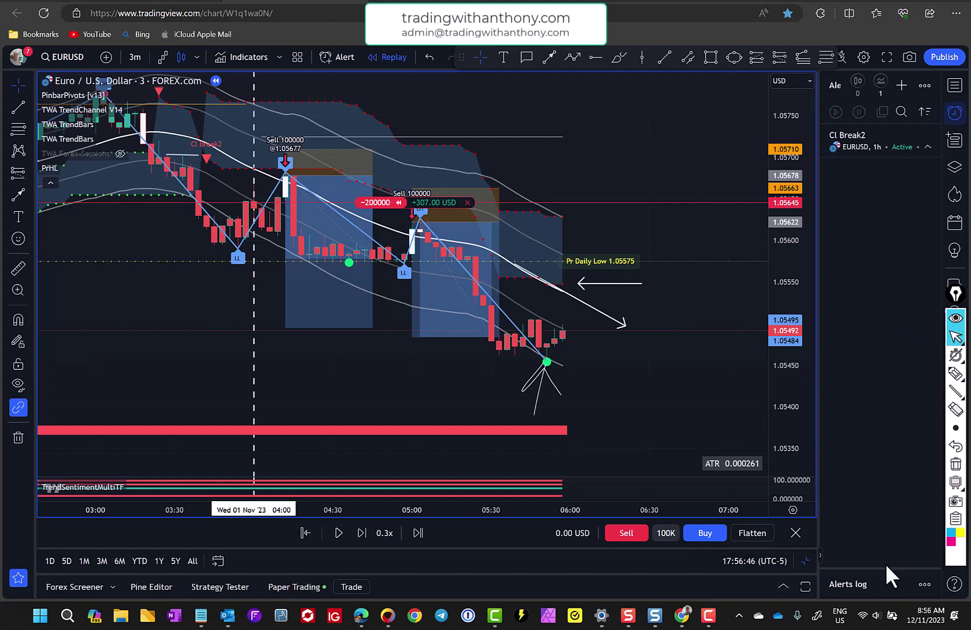
Enlarge the alerts log beneath the Cl Break2 alert and erase the freehand arrow from the chart
drag(889, 568, 855, 187)
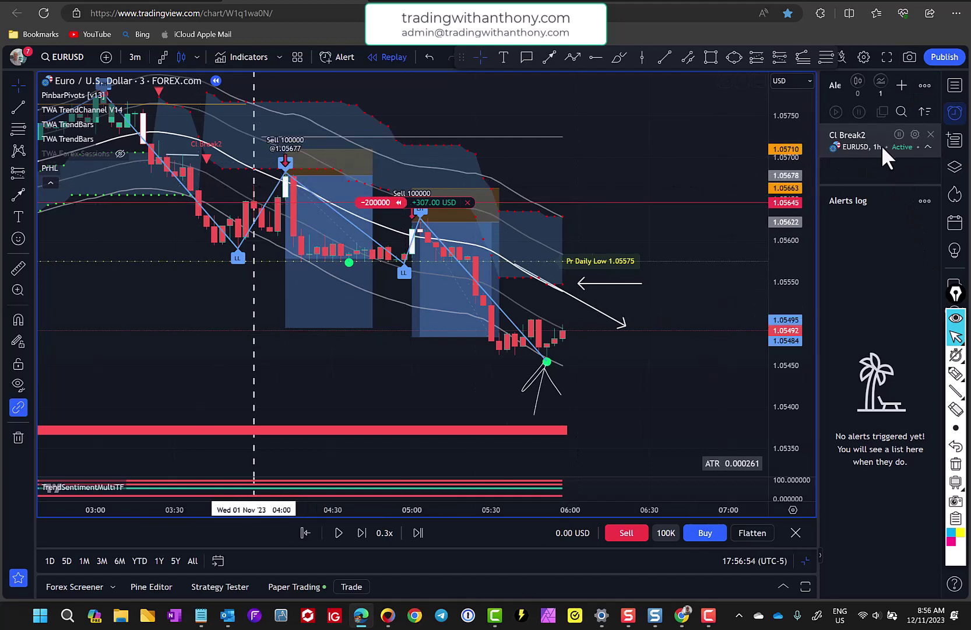
mouse_move(879, 150)
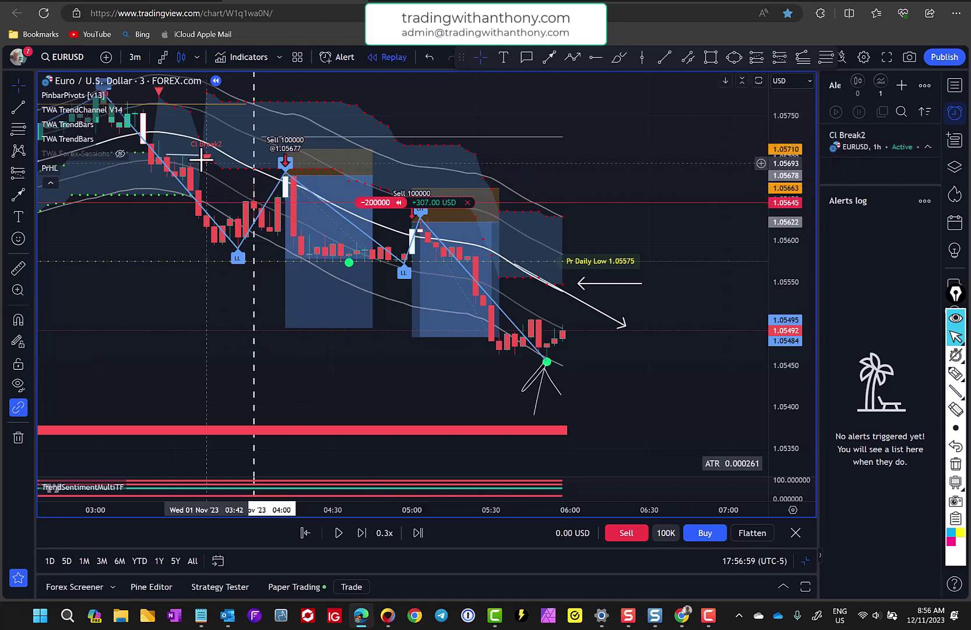
mouse_move(611, 139)
mouse_down()
mouse_move(630, 166)
mouse_move(624, 154)
mouse_up()
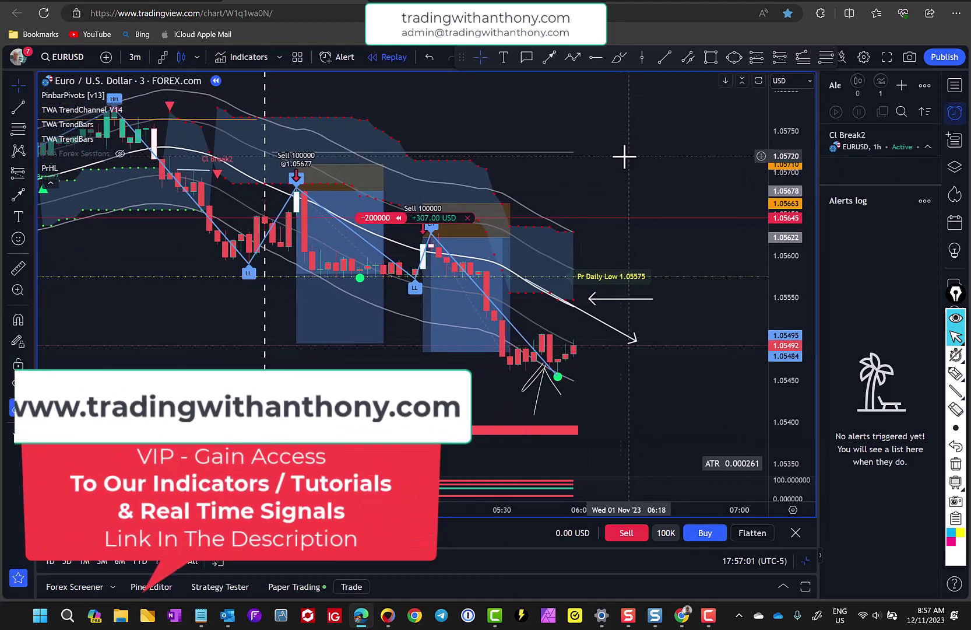
click(956, 465)
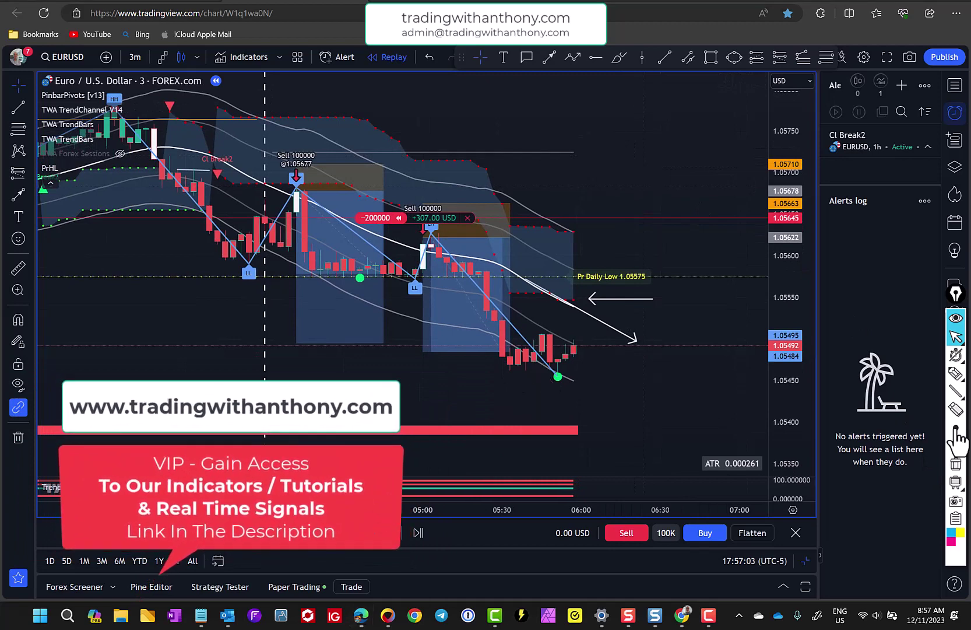
mouse_move(956, 337)
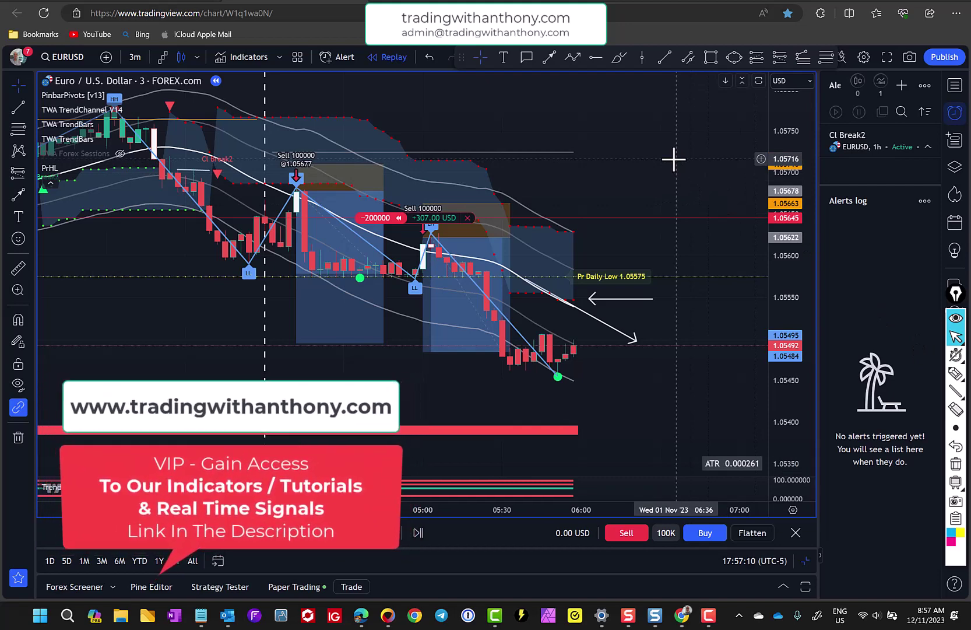
Draw a Fibonacci retracement from the 05:03 swing high at 1.05626 down to 1.05460 and delete the horizontal arrow
drag(655, 136, 646, 135)
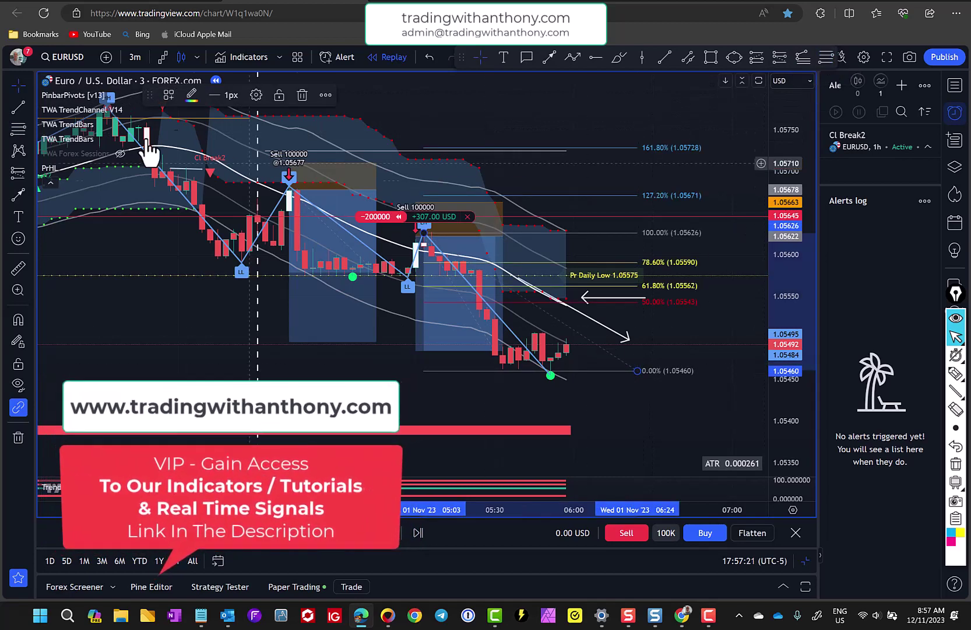
click(24, 82)
click(58, 82)
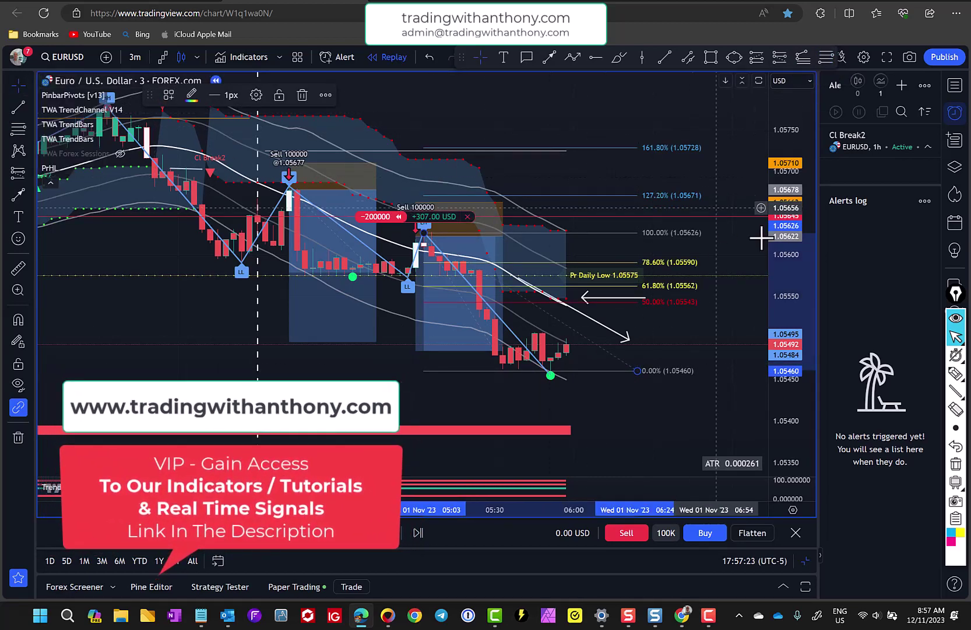
drag(725, 320, 702, 314)
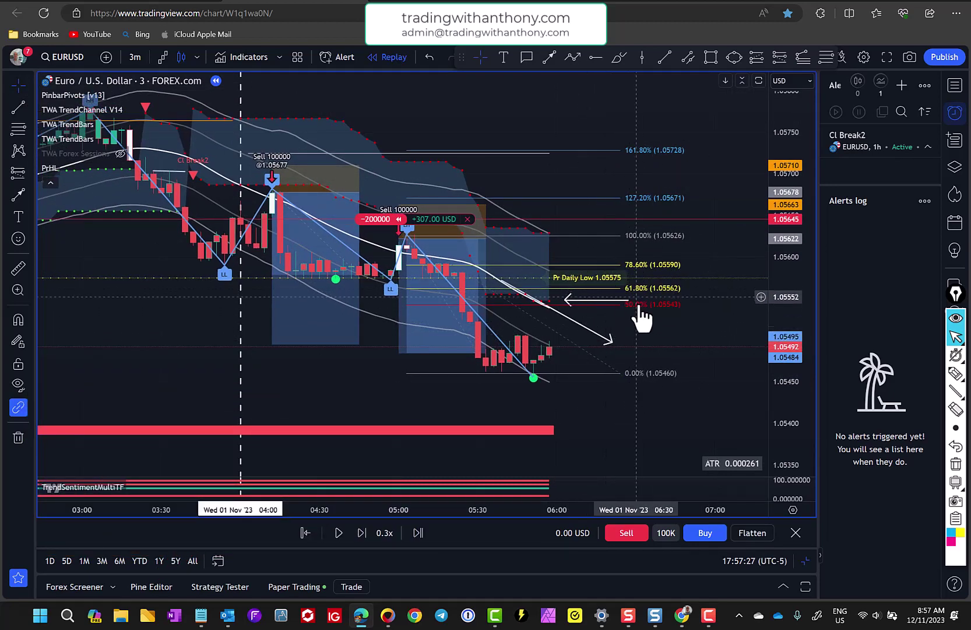
mouse_move(567, 298)
mouse_down()
mouse_move(551, 301)
mouse_move(559, 285)
mouse_move(549, 302)
mouse_move(679, 333)
mouse_up()
key(Delete)
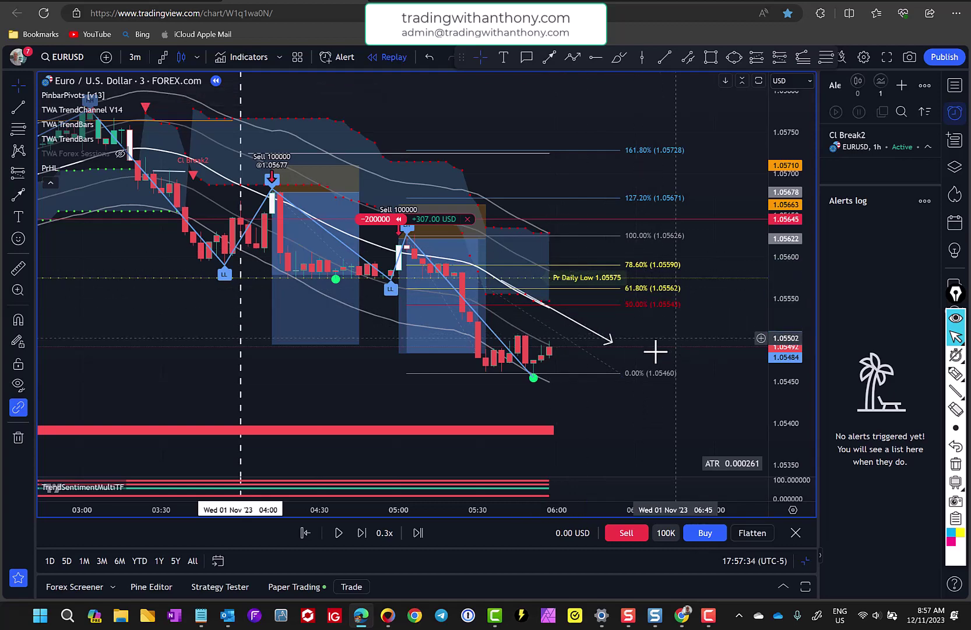
Add a short position at the 05:57 candle with entry 1.05540, stop 1.05604 and target 1.05476, and remove the diagonal arrow
click(781, 57)
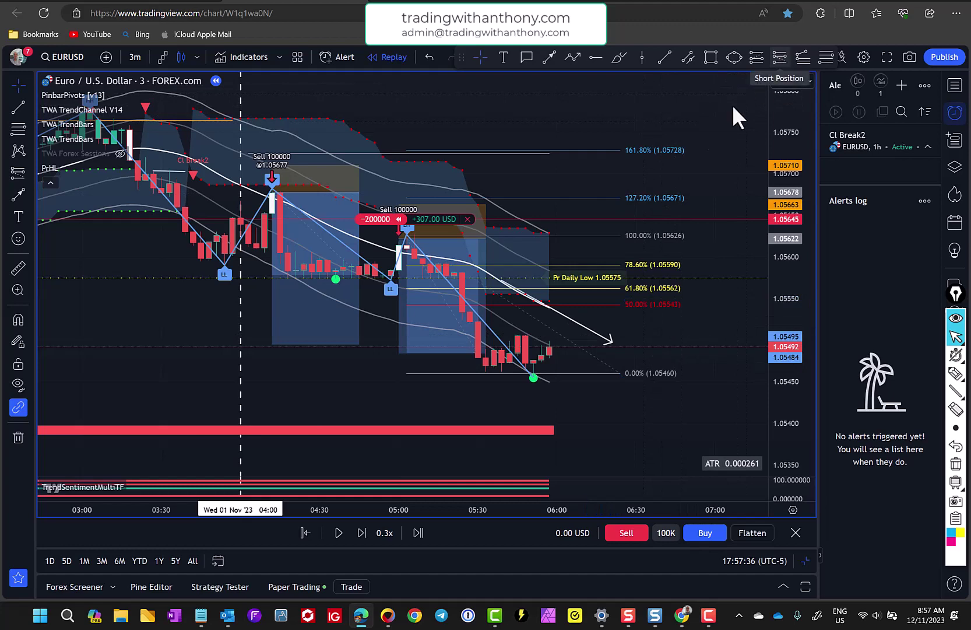
click(548, 306)
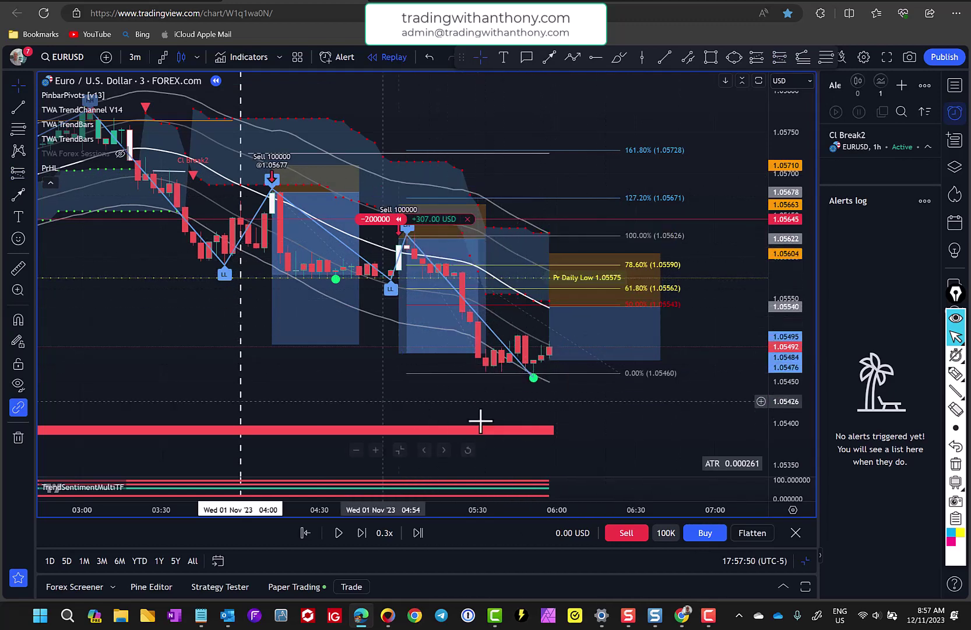
drag(403, 405, 398, 402)
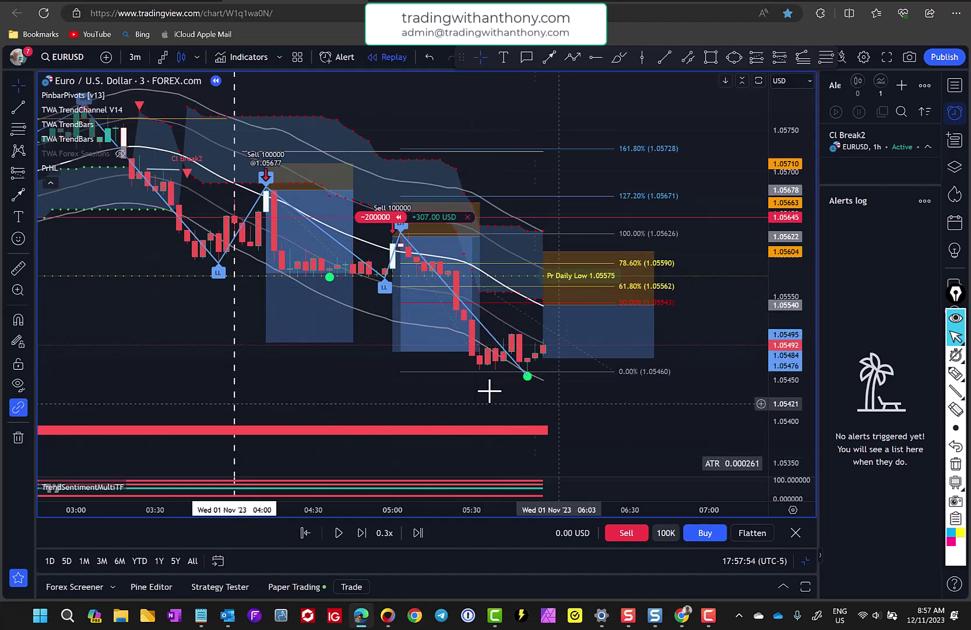
Lower the first short position's target to 1.05488 and flatten the open 200K short trade
drag(266, 342, 269, 349)
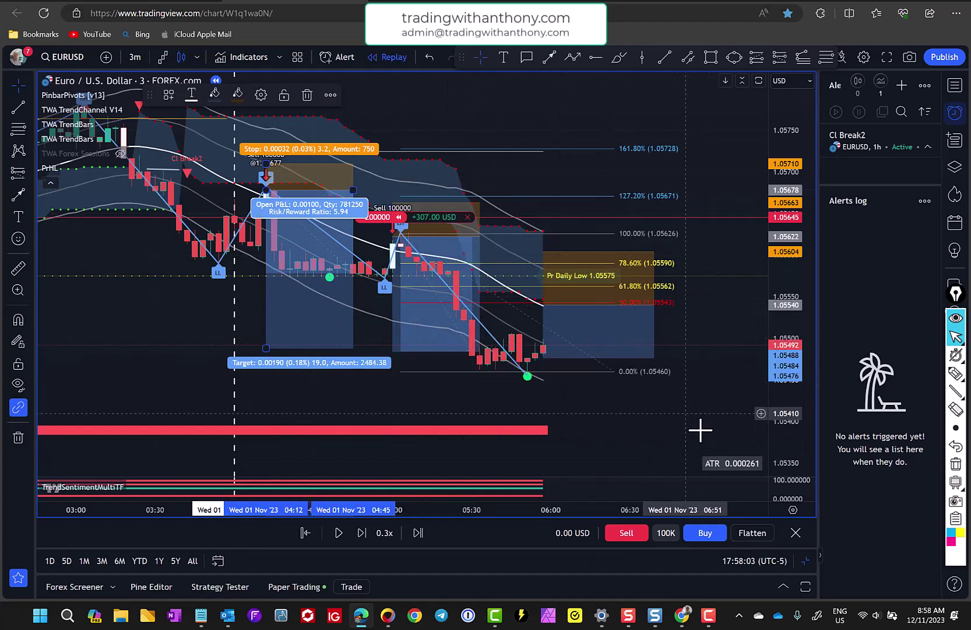
drag(694, 409, 687, 407)
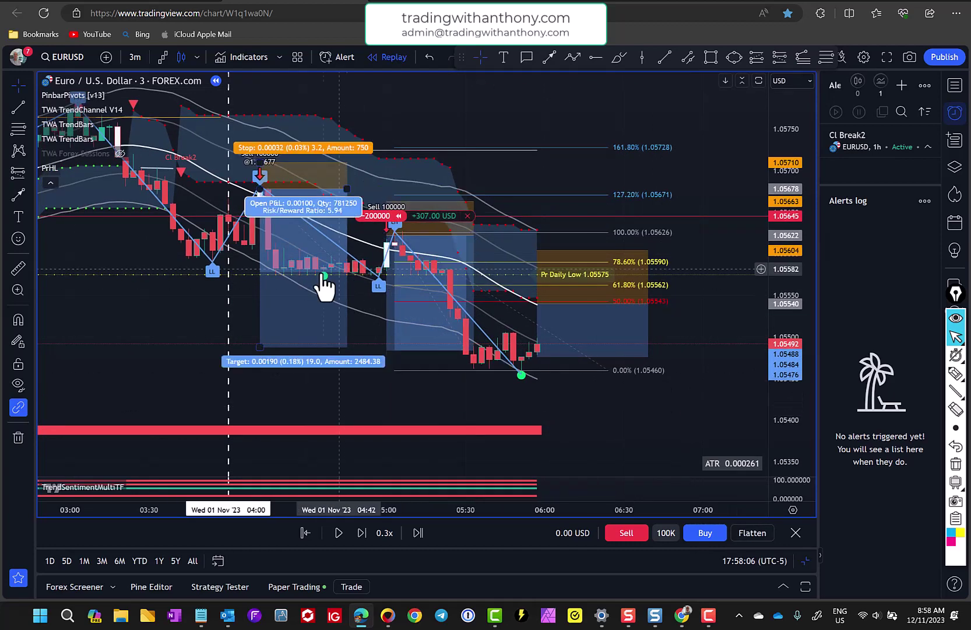
click(751, 534)
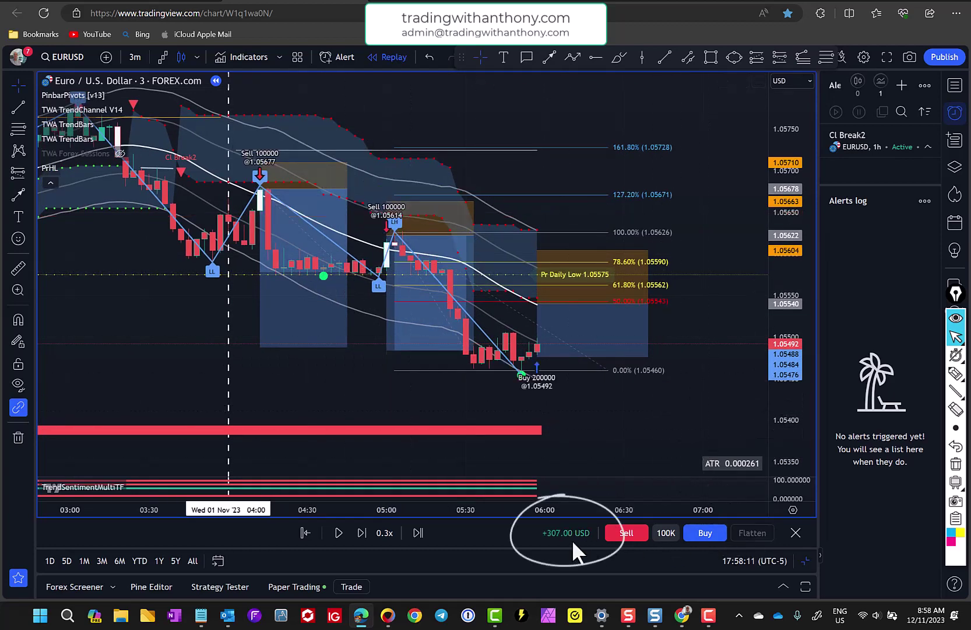
drag(678, 409, 690, 401)
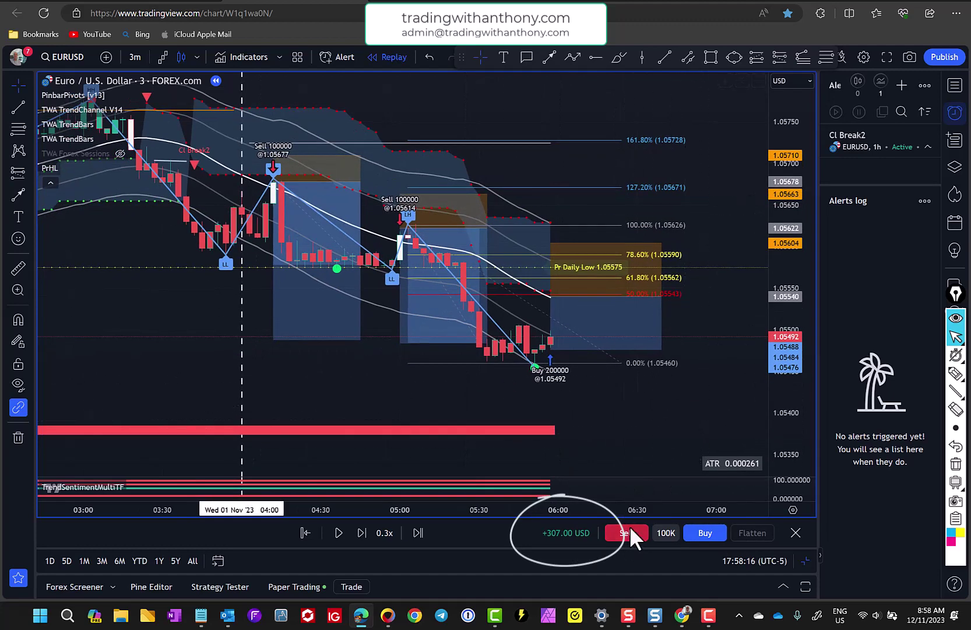
Play the replay to the 06:42 candle and move the third short position to 06:36 with entry 1.05531, stop 1.05595 and target 1.05467
click(338, 532)
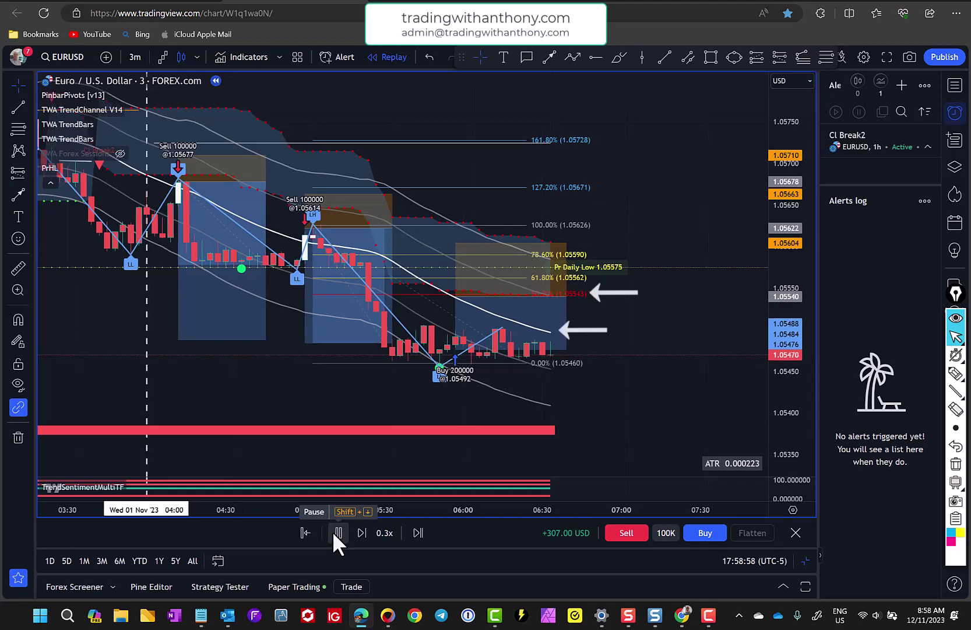
click(333, 531)
drag(515, 334, 729, 188)
click(596, 268)
drag(519, 365, 580, 371)
drag(694, 190, 578, 333)
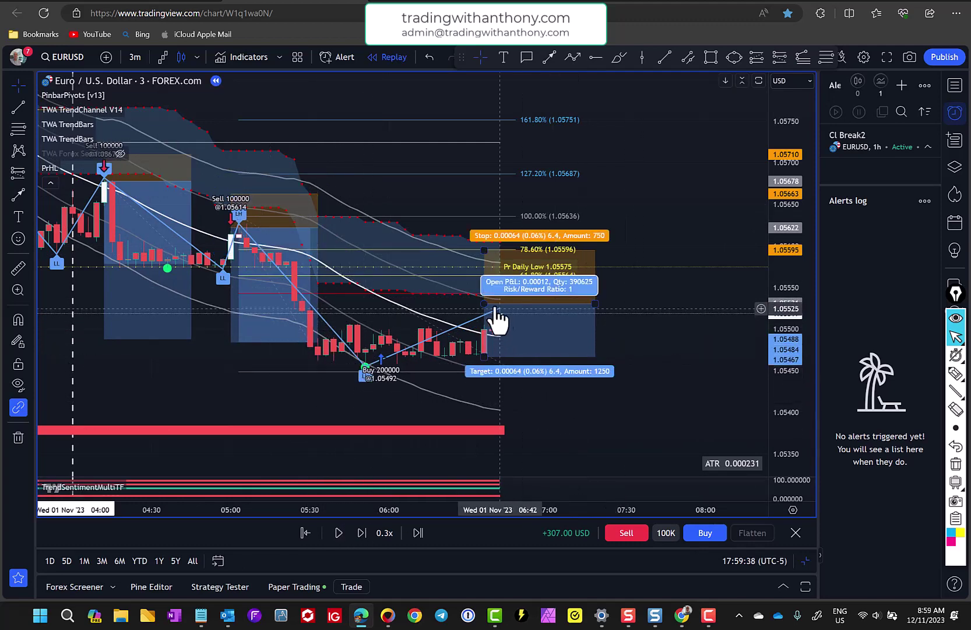
Delete the Fibonacci retracement spanning 1.05636 to 1.05449 from the chart
drag(657, 358, 689, 363)
scroll(703, 379, down, 1)
scroll(669, 391, down, 1)
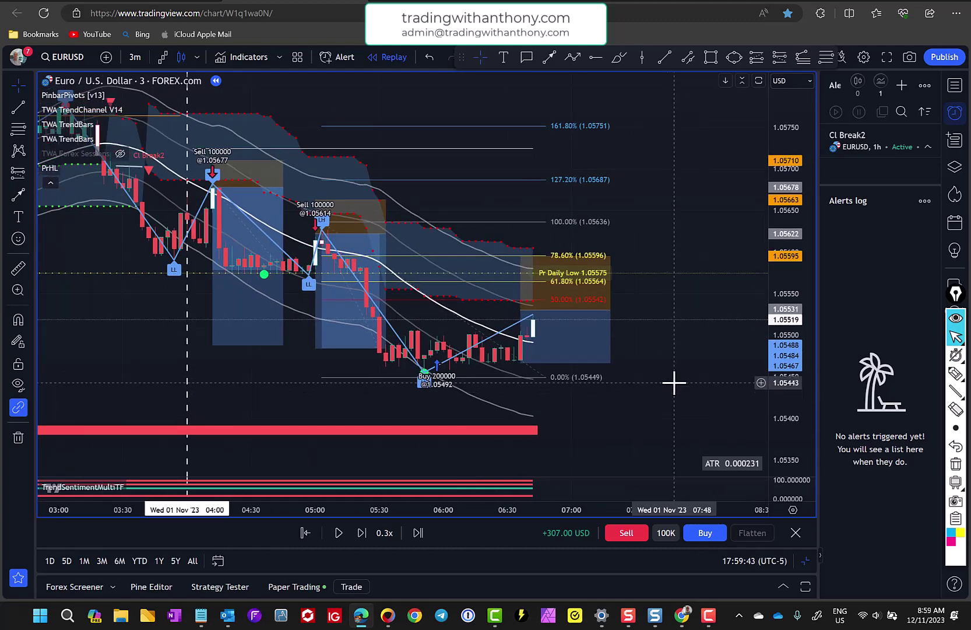
click(591, 125)
key(Delete)
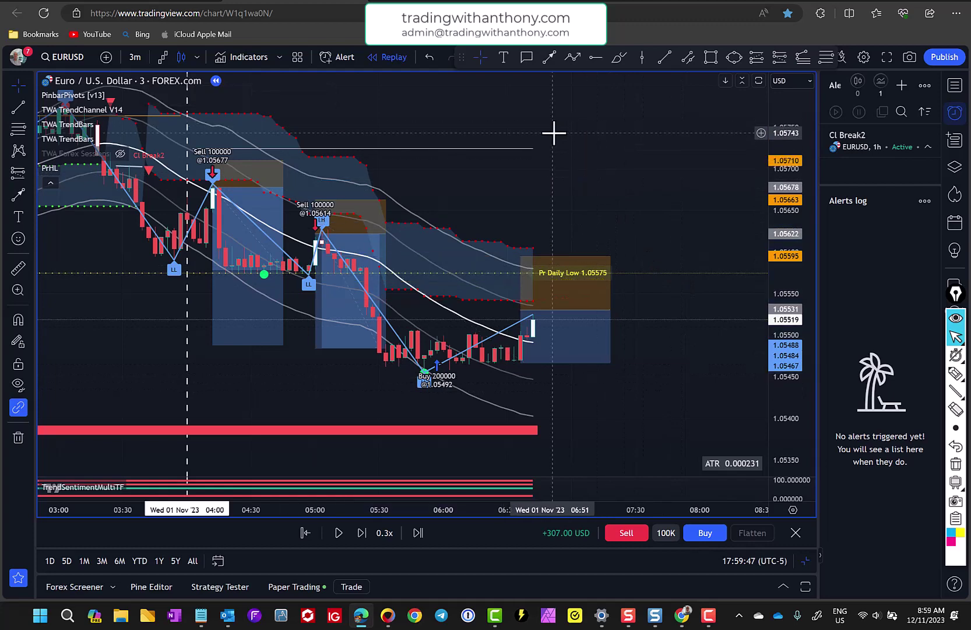
Draw a rectangle from about 05:21 to 07:39 between 1.05572 and 1.05539, and apply the Imbalance template to it
click(710, 57)
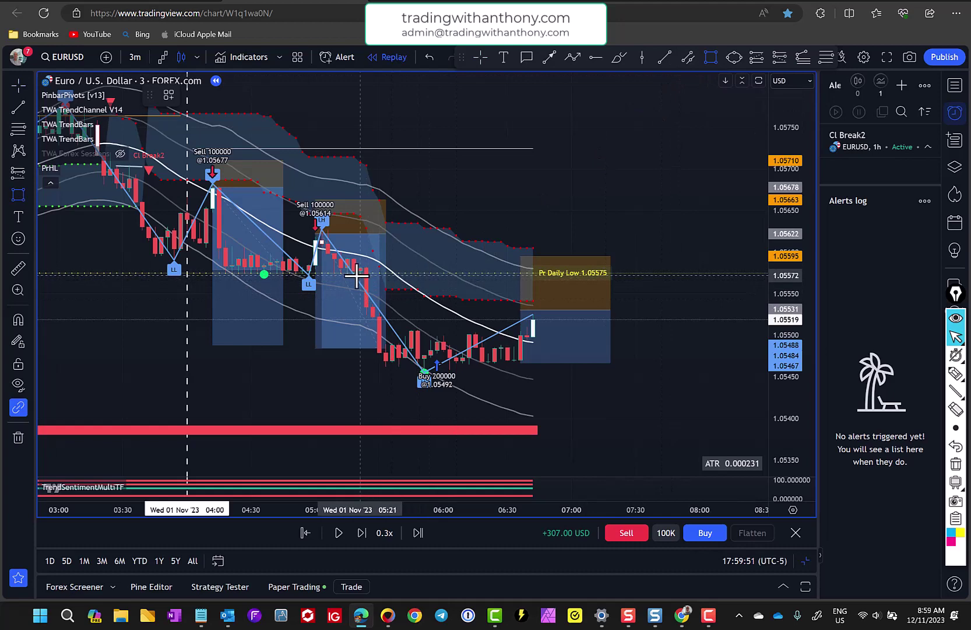
mouse_move(359, 274)
mouse_down()
mouse_move(358, 293)
mouse_move(425, 300)
mouse_move(603, 303)
mouse_move(655, 288)
mouse_up()
double_click(655, 289)
click(434, 438)
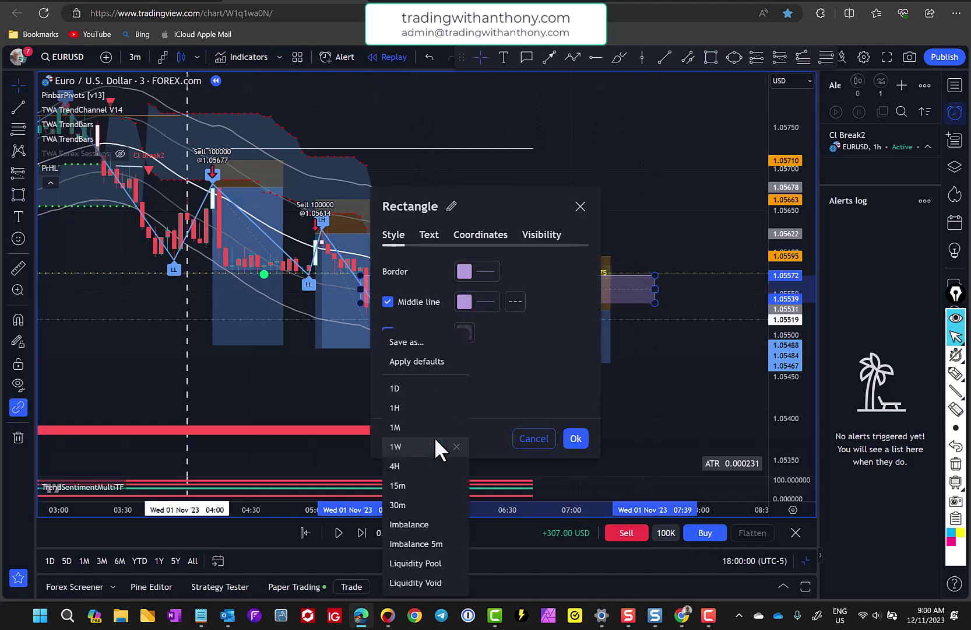
click(403, 524)
click(572, 440)
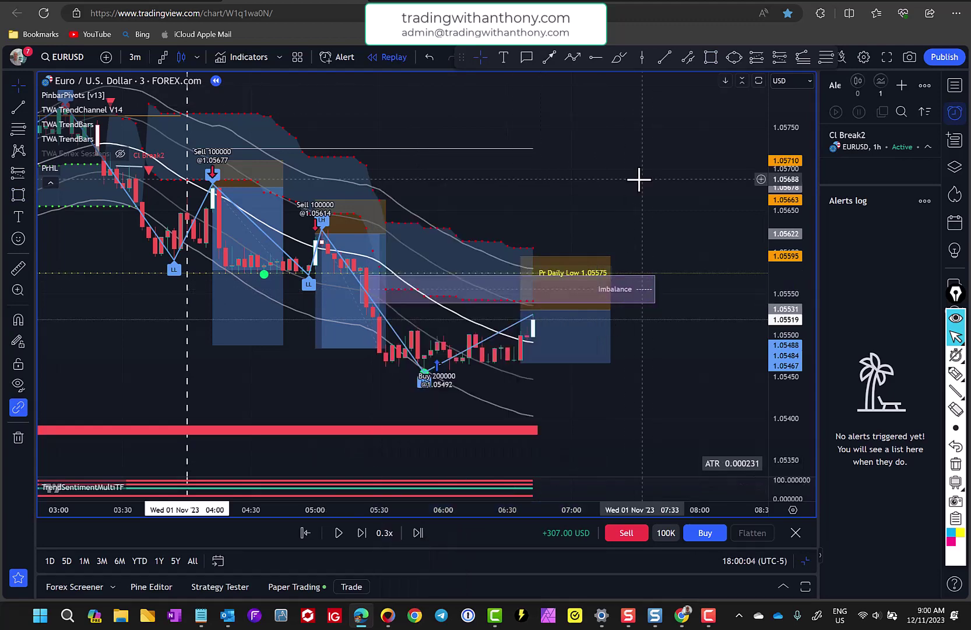
Tighten the third short position's stop and move the position to 06:39 with entry 1.05532, stop 1.05589 and target 1.05468
drag(521, 257, 520, 262)
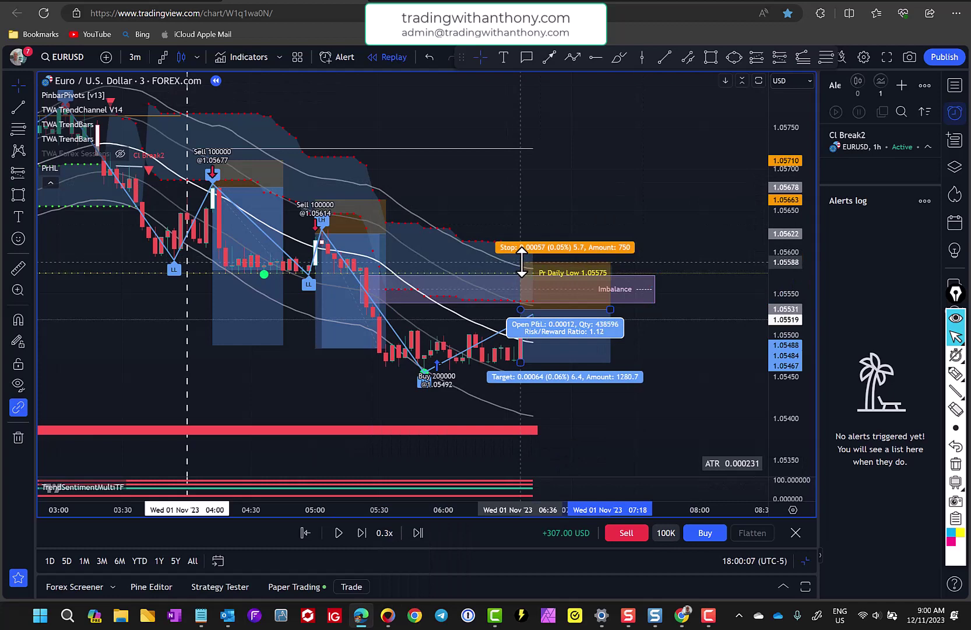
drag(554, 368, 579, 341)
click(680, 408)
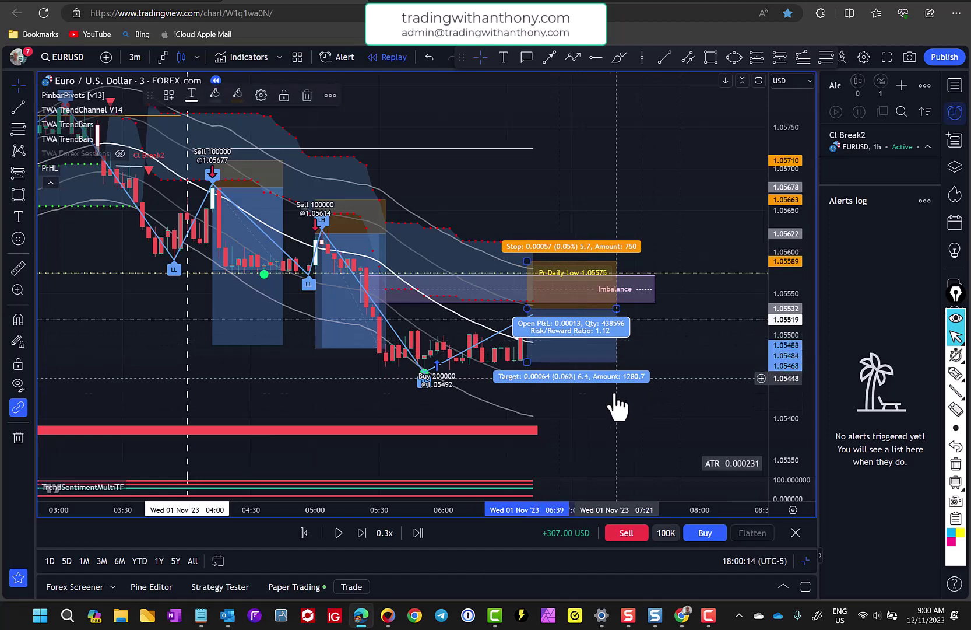
Sell 100K EURUSD at the current replay candle and play the replay forward by one candle
click(629, 532)
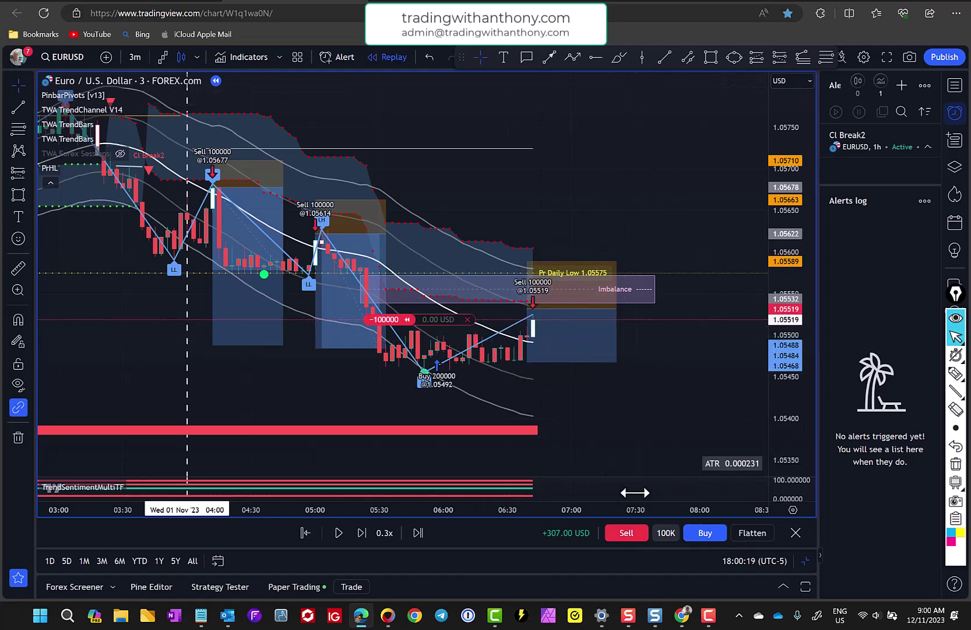
click(337, 532)
click(337, 531)
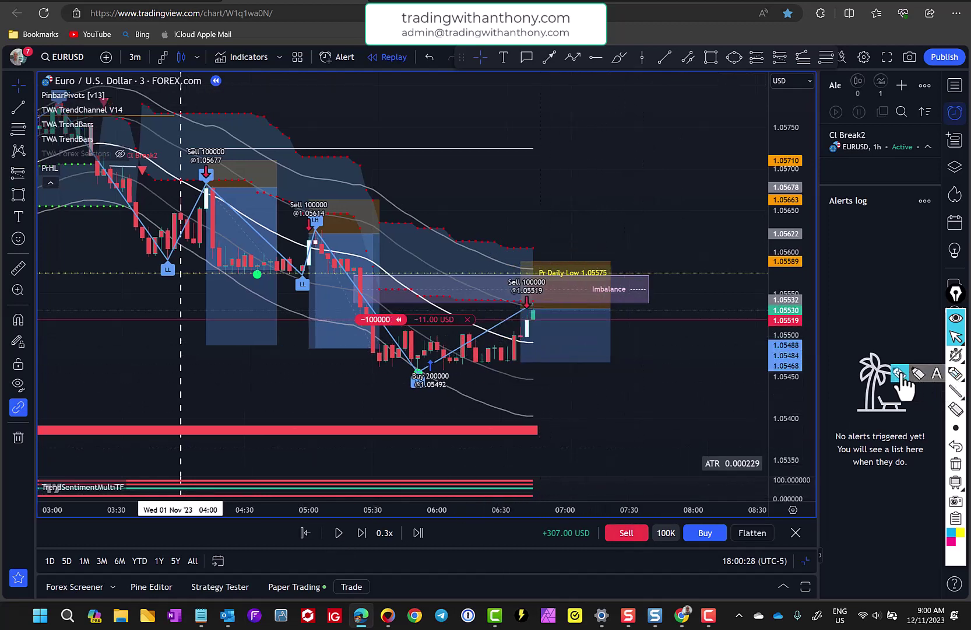
Mark the previous daily low and imbalance zone with freehand circles and arrows, erase the ink, and return to the normal pointer
click(957, 373)
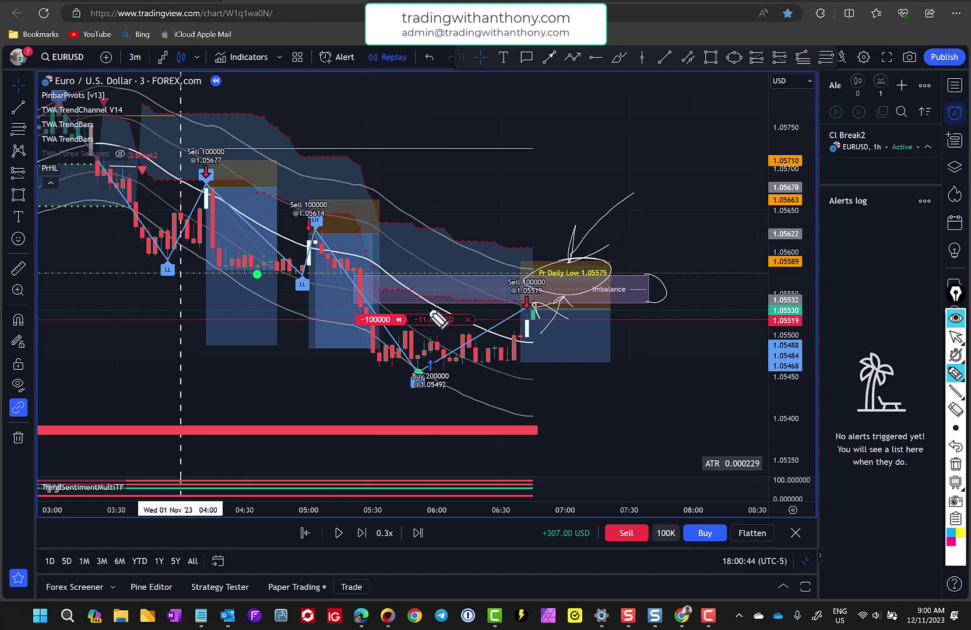
click(957, 465)
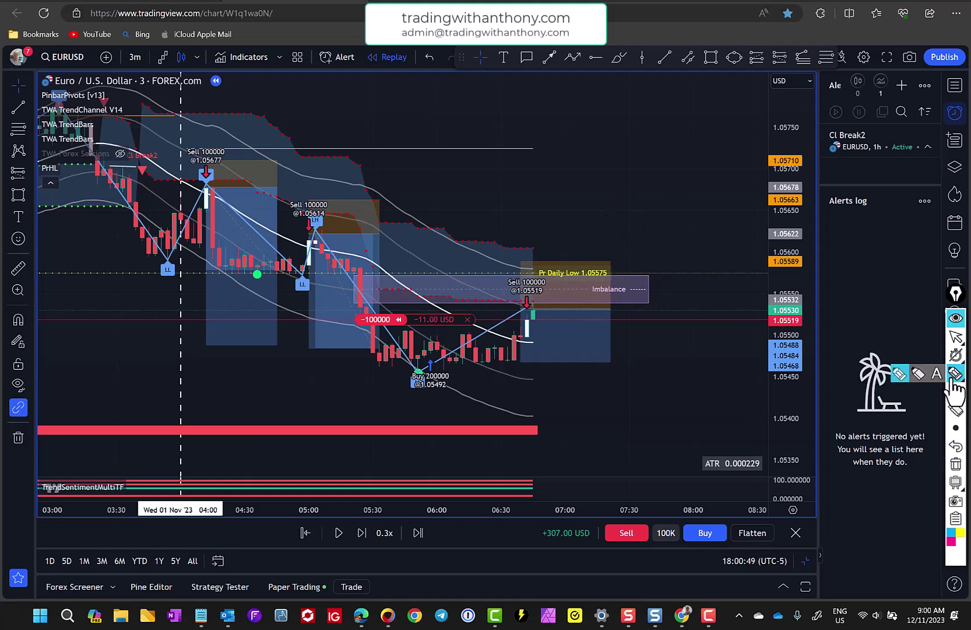
click(920, 338)
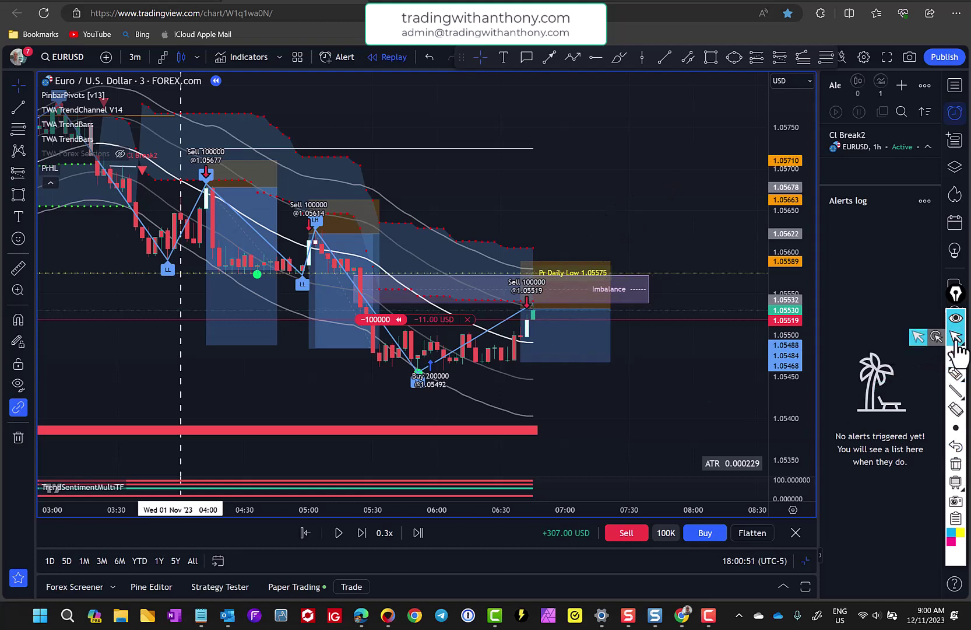
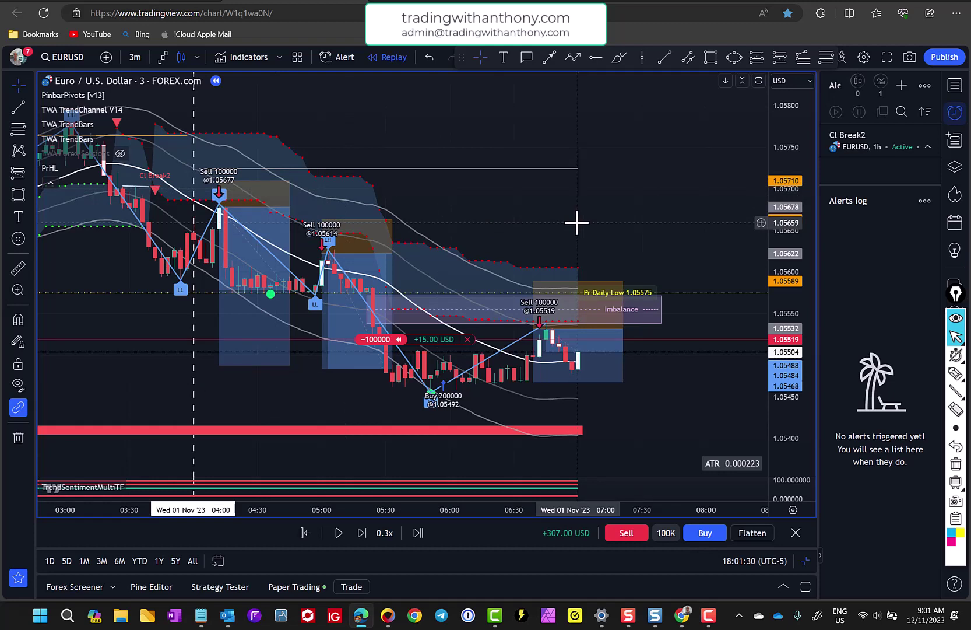
Circle the replay profit total and mark the first two Sell 100000 entries with freehand arrows and circles
drag(577, 500, 594, 524)
mouse_move(362, 122)
mouse_down()
mouse_move(271, 178)
mouse_move(334, 173)
mouse_up()
mouse_move(428, 185)
mouse_down()
mouse_move(403, 198)
mouse_move(433, 217)
mouse_up()
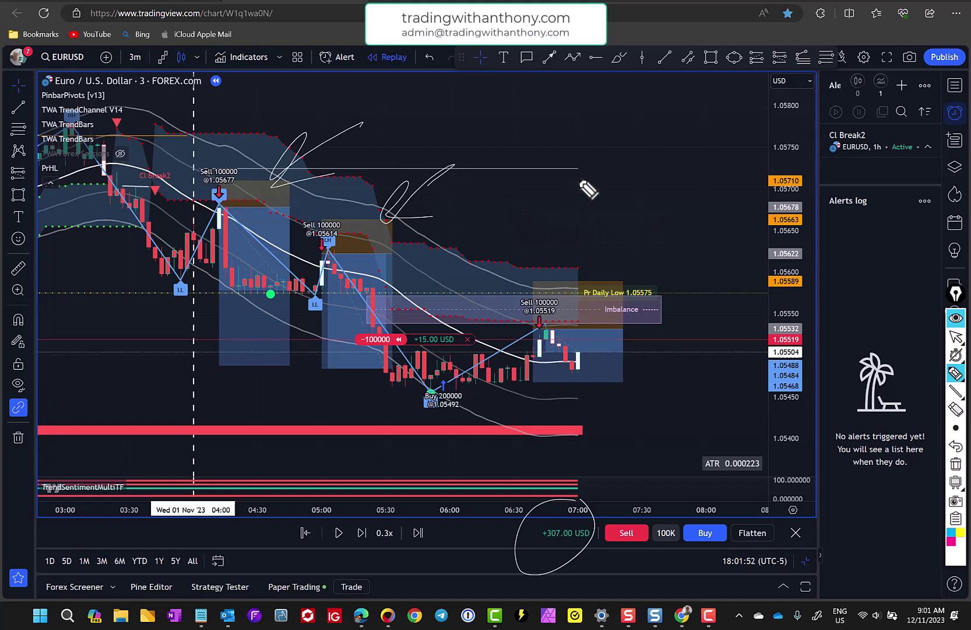
drag(294, 170, 298, 206)
drag(349, 236, 379, 210)
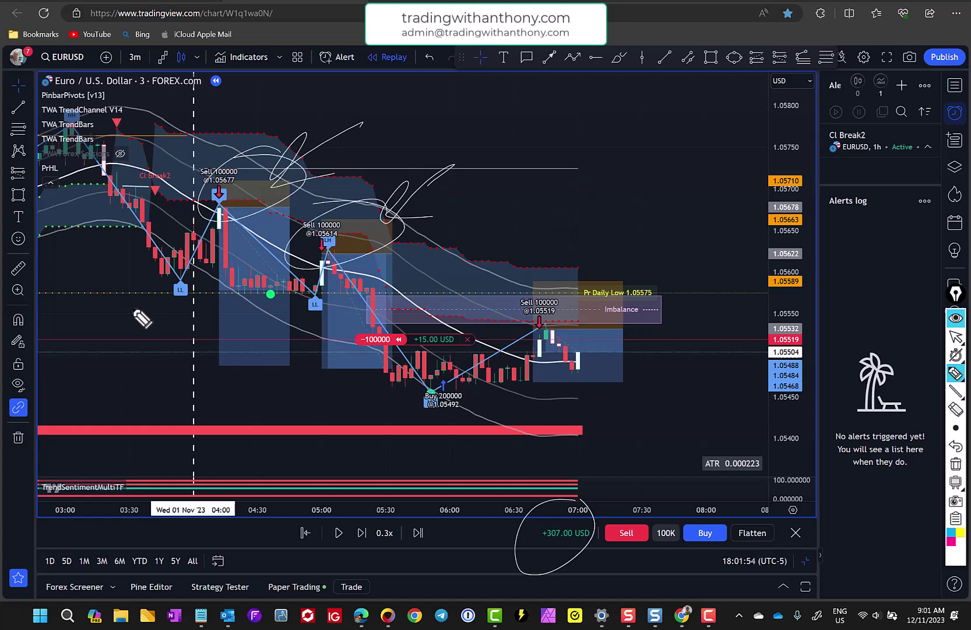
Handwrite 8/2, $800 and an underlined $200 over the chart, and return to the normal pointer with the ink cleared
mouse_move(555, 94)
mouse_down()
mouse_move(521, 108)
mouse_move(528, 126)
mouse_up()
drag(599, 106, 531, 239)
mouse_move(615, 137)
mouse_down()
mouse_move(642, 141)
mouse_move(704, 204)
mouse_up()
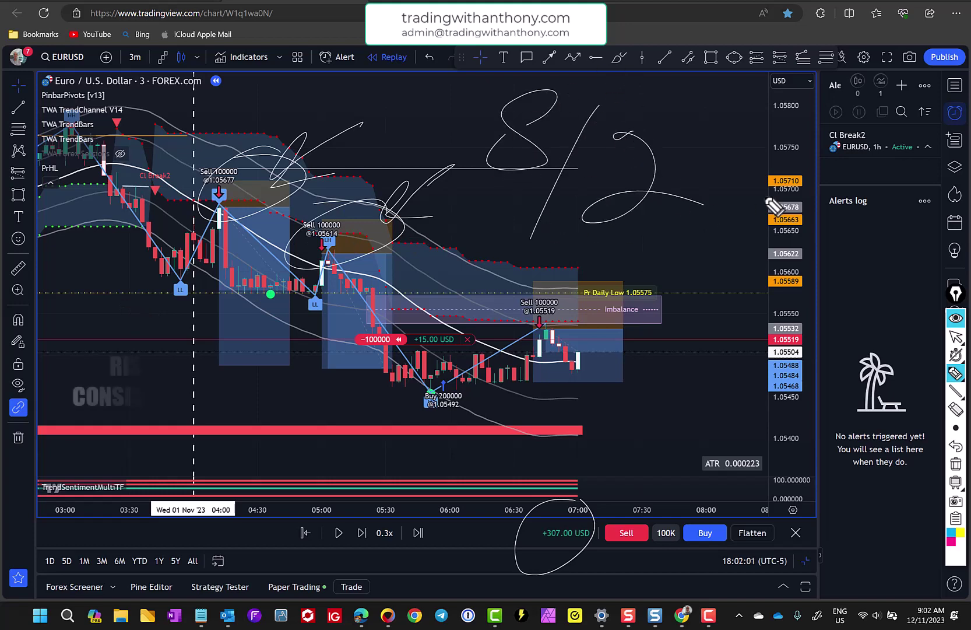
mouse_move(684, 80)
mouse_down()
mouse_move(640, 88)
mouse_move(670, 66)
mouse_up()
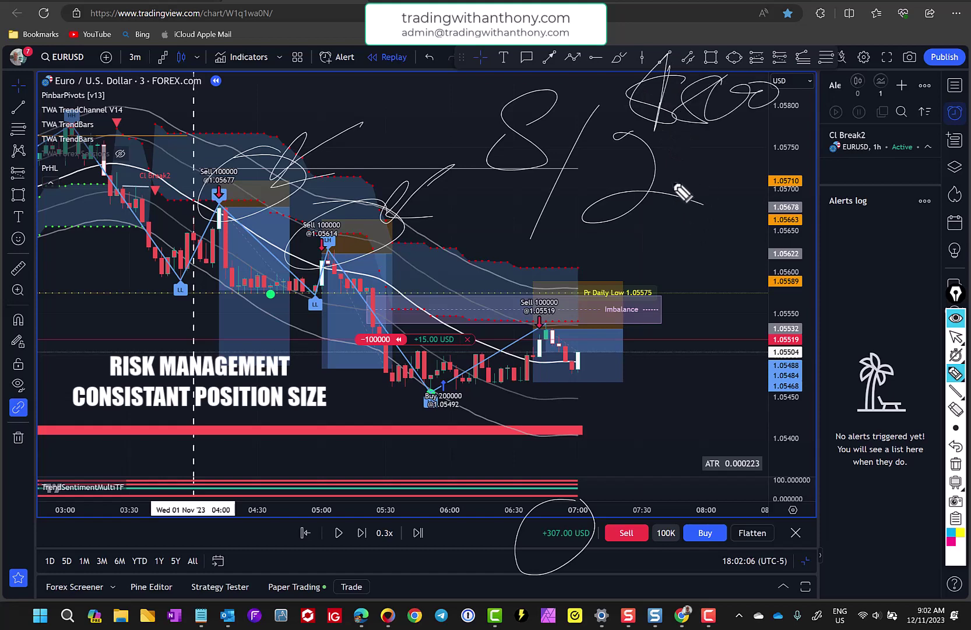
mouse_move(706, 172)
mouse_down()
mouse_move(679, 213)
mouse_move(692, 219)
mouse_up()
mouse_move(732, 175)
mouse_down()
mouse_move(718, 210)
mouse_move(782, 198)
mouse_up()
drag(634, 257, 863, 219)
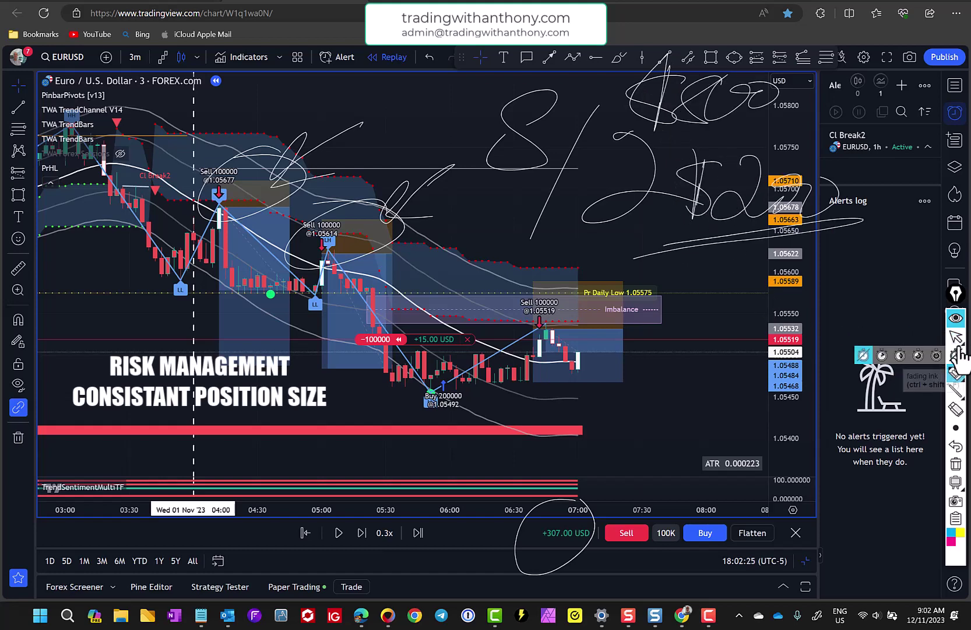
click(956, 338)
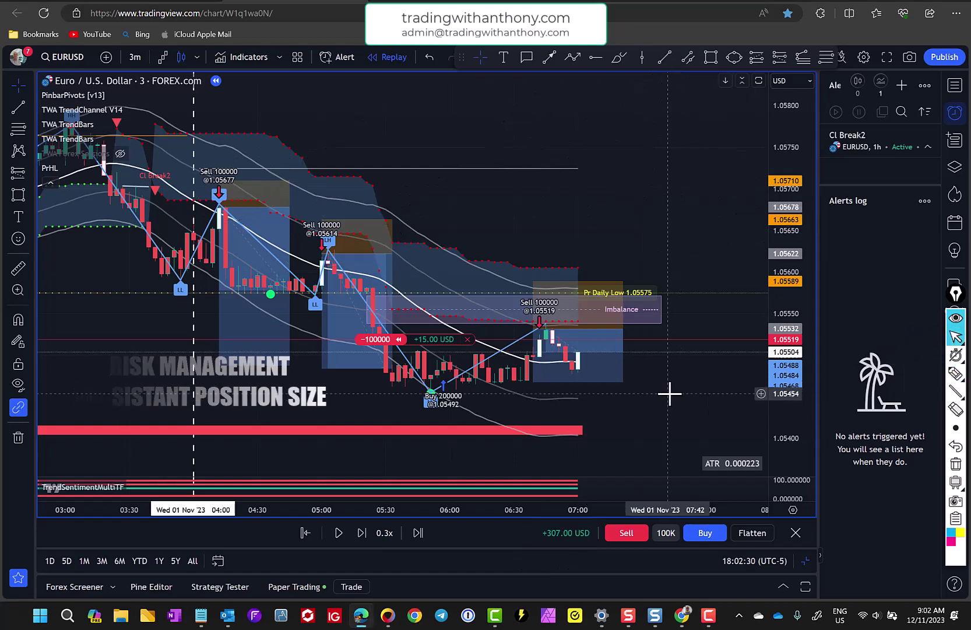
Play the replay forward to about 07:21, pause it, and flatten the open short trade
drag(668, 393, 651, 391)
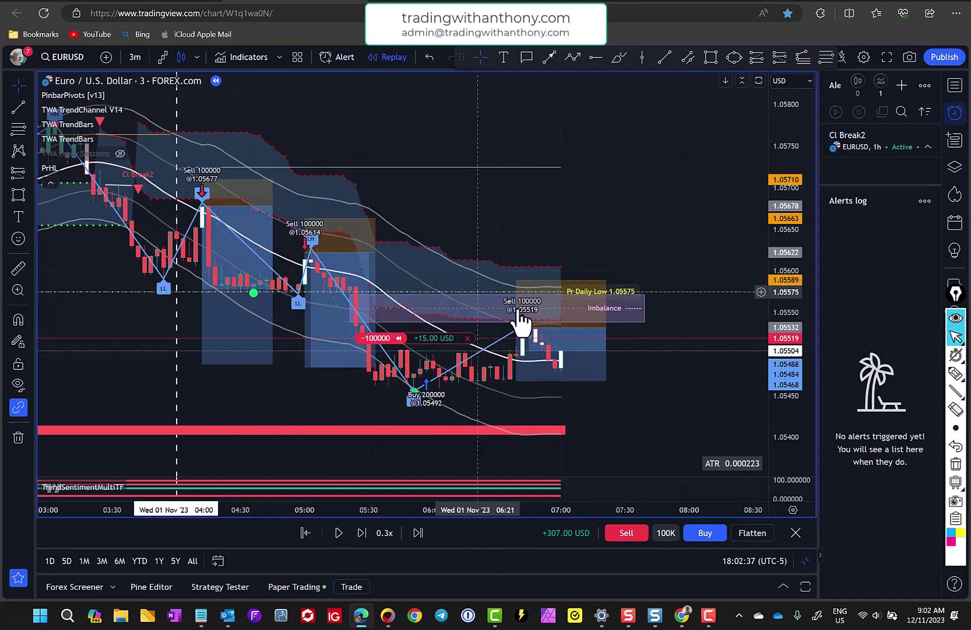
drag(597, 214, 659, 208)
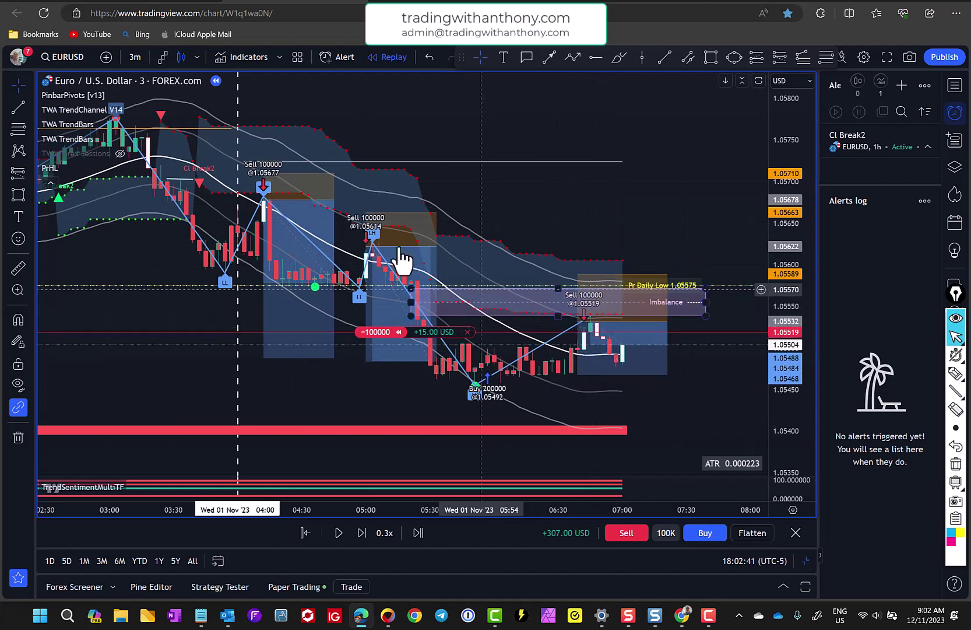
drag(548, 206, 513, 208)
click(338, 532)
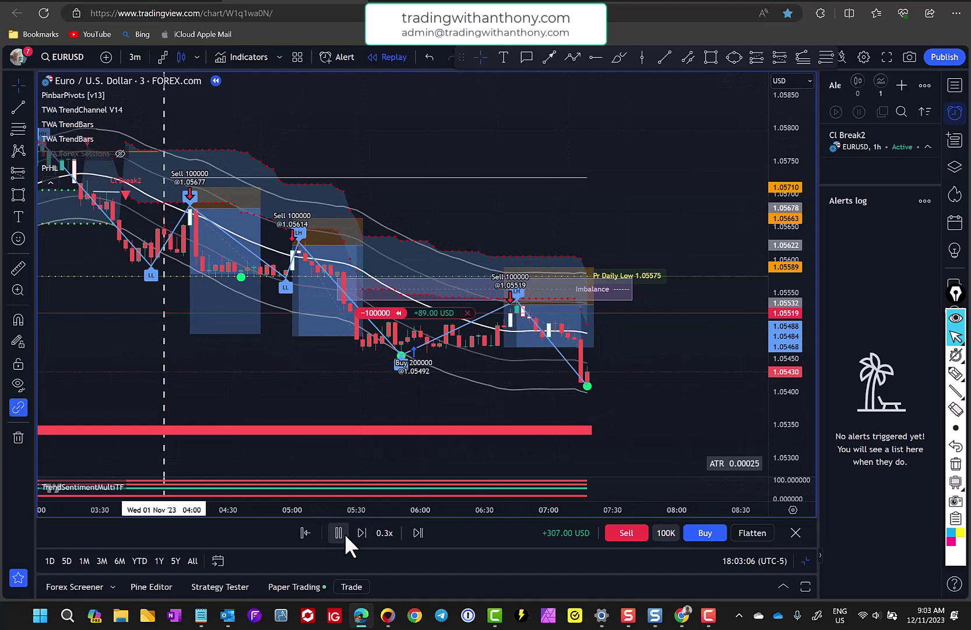
click(339, 533)
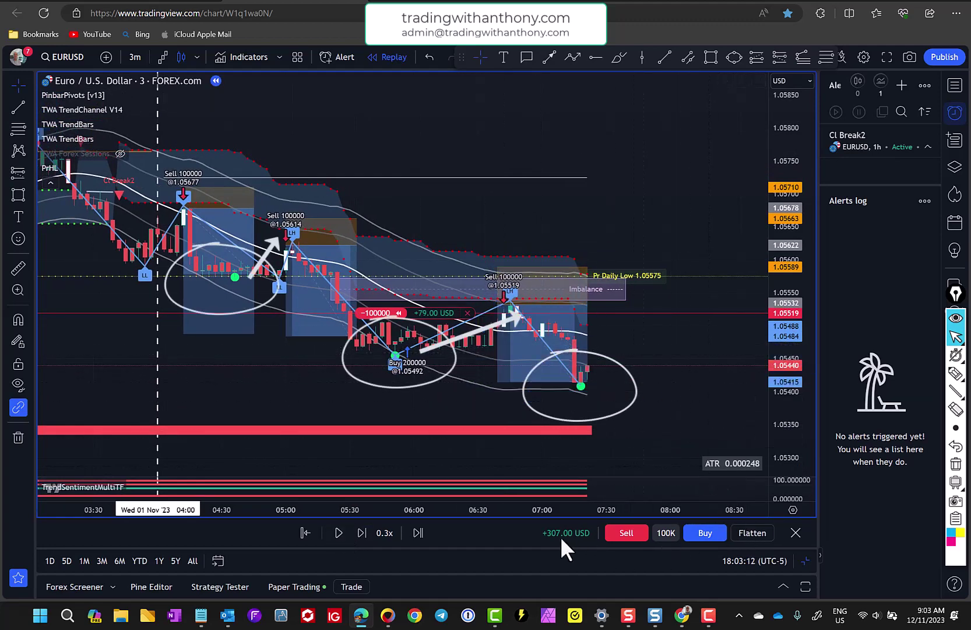
click(795, 532)
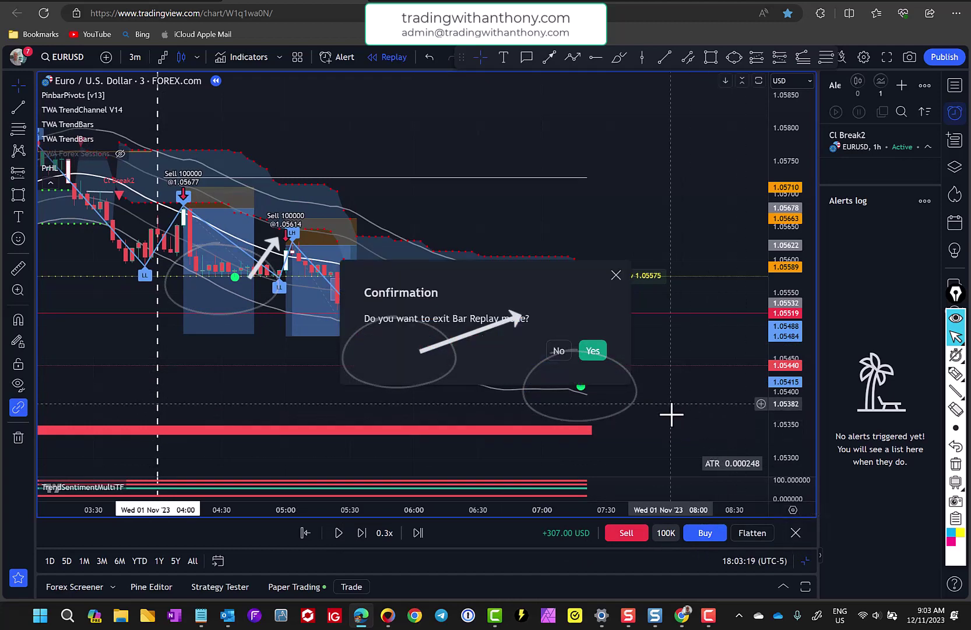
click(753, 532)
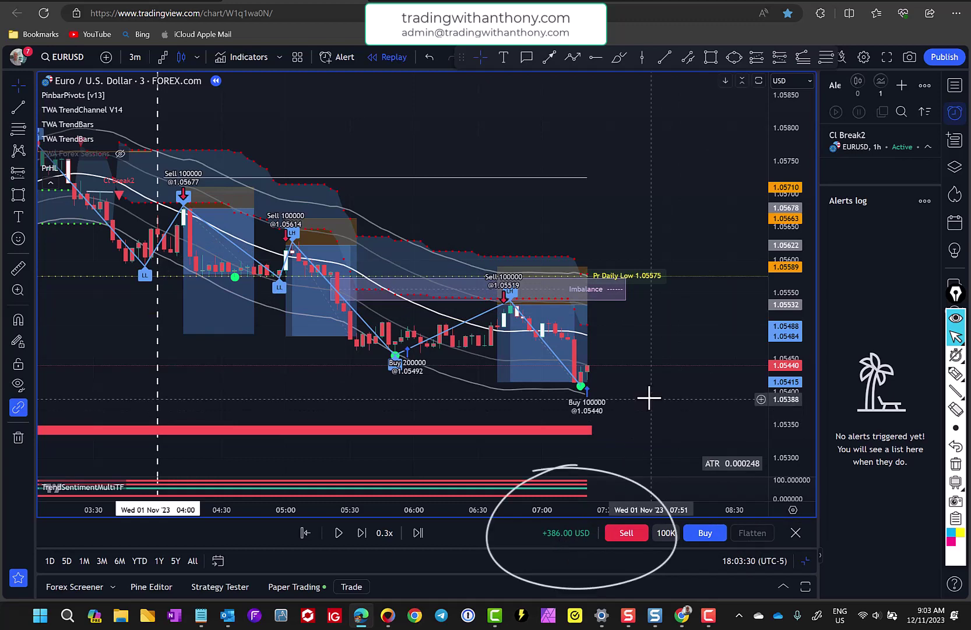
Play the replay forward to about 07:51 and pause it
drag(648, 397, 604, 390)
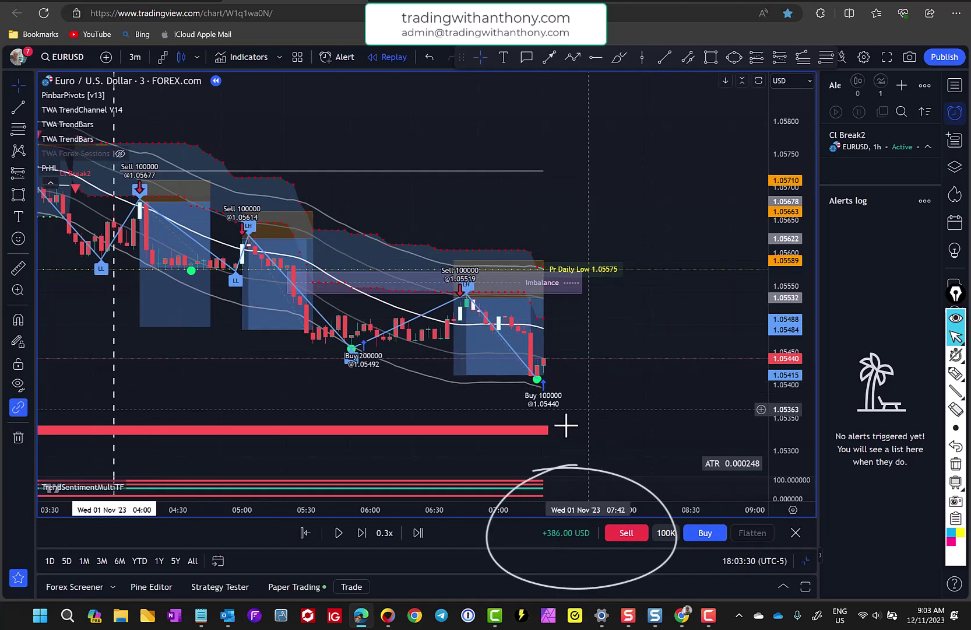
click(338, 531)
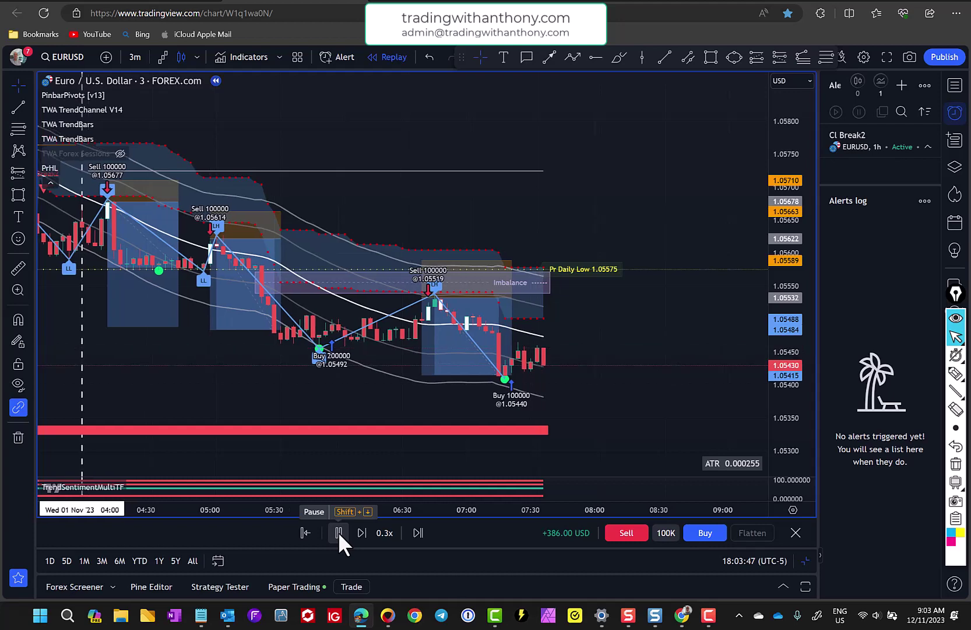
drag(643, 303, 721, 330)
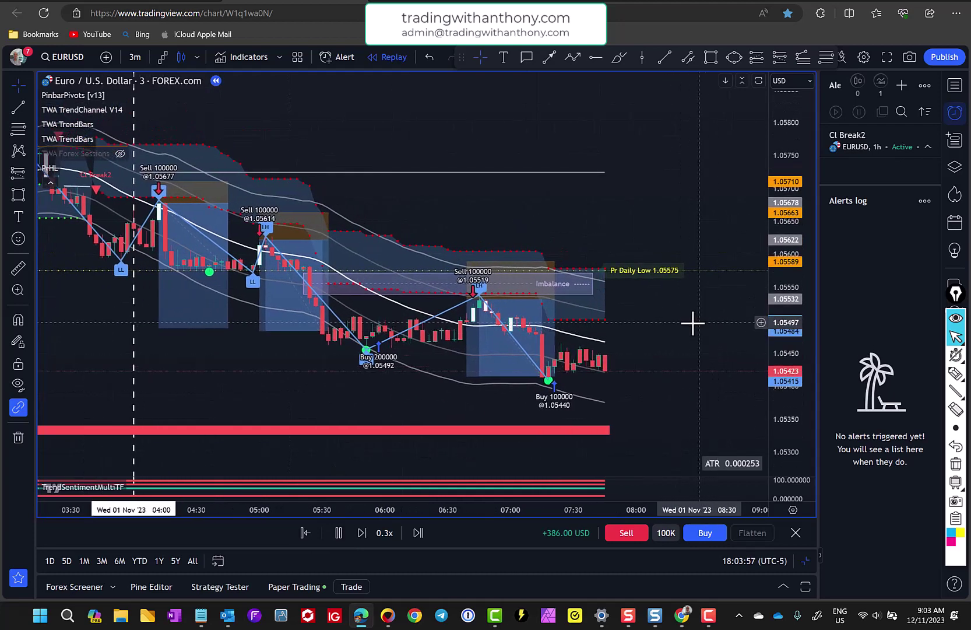
click(339, 532)
Draw a Fibonacci retracement over the latest down swing, from the high at 1.05542 to the low at 1.05406
drag(690, 332, 676, 330)
mouse_move(474, 315)
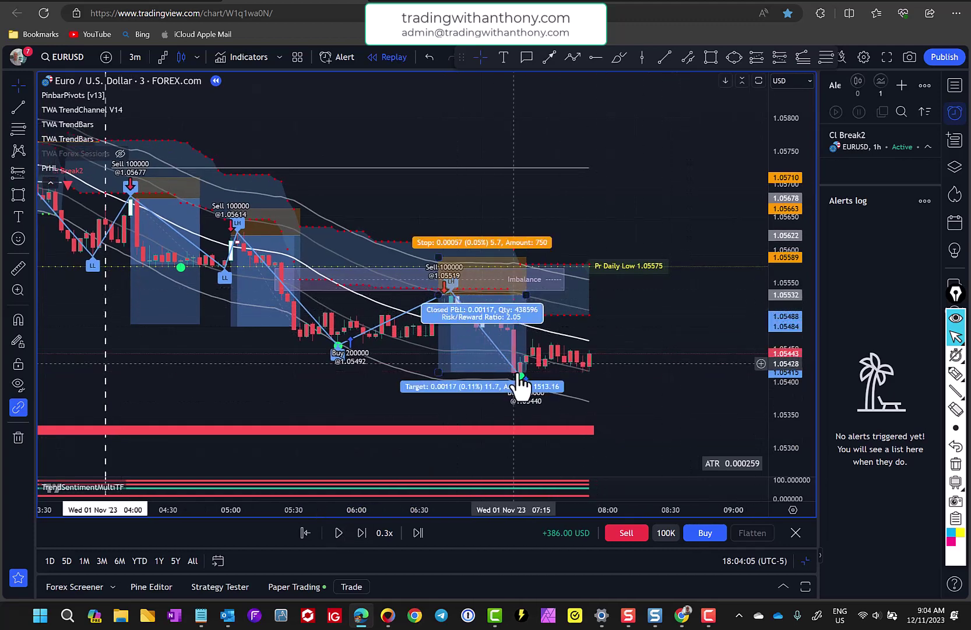
scroll(677, 354, down, 1)
scroll(679, 354, up, 2)
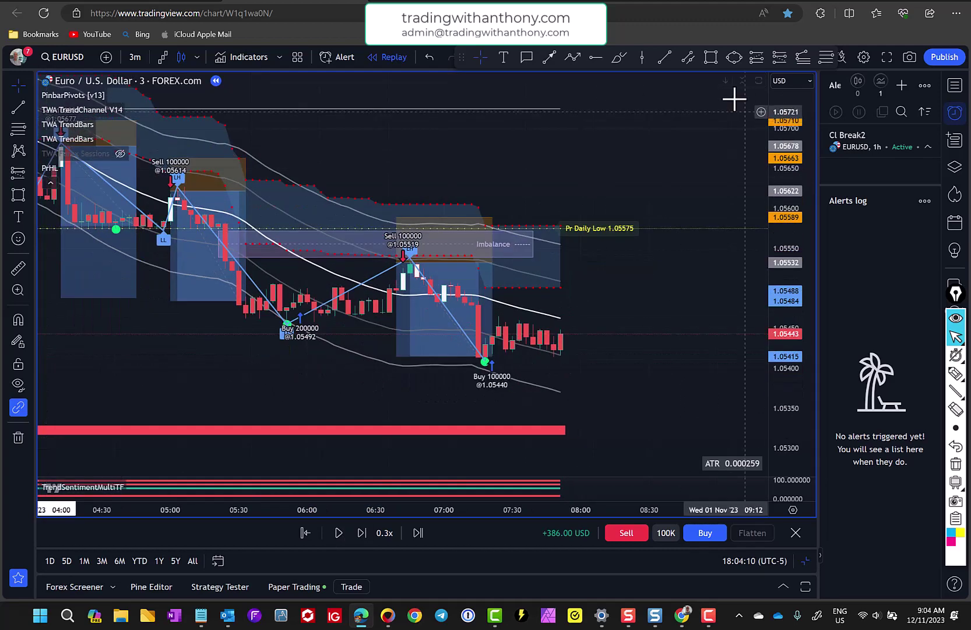
click(826, 56)
click(411, 253)
click(608, 363)
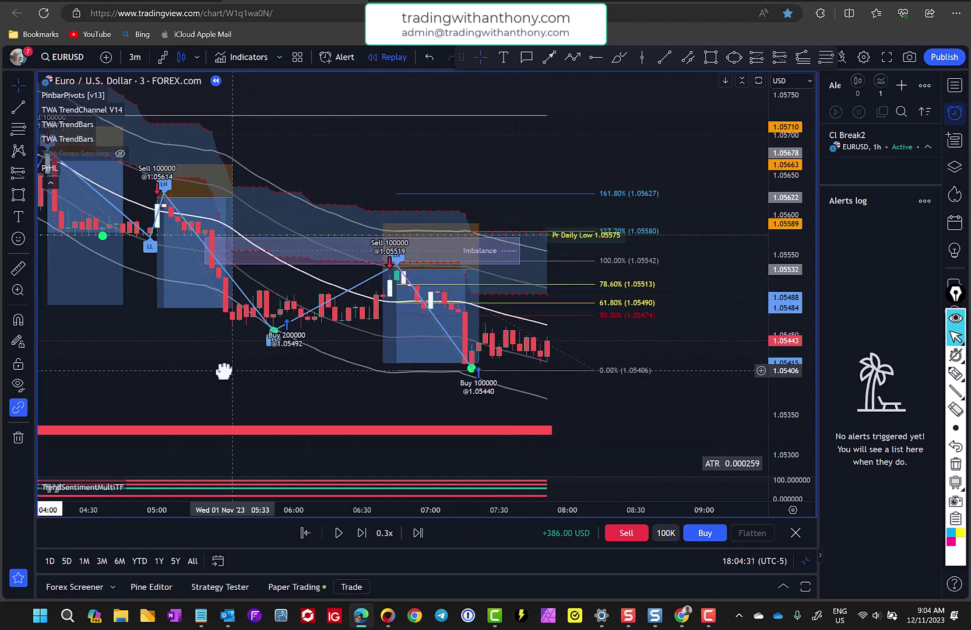
Play the replay forward to the 08:15 candle and pause it
click(339, 532)
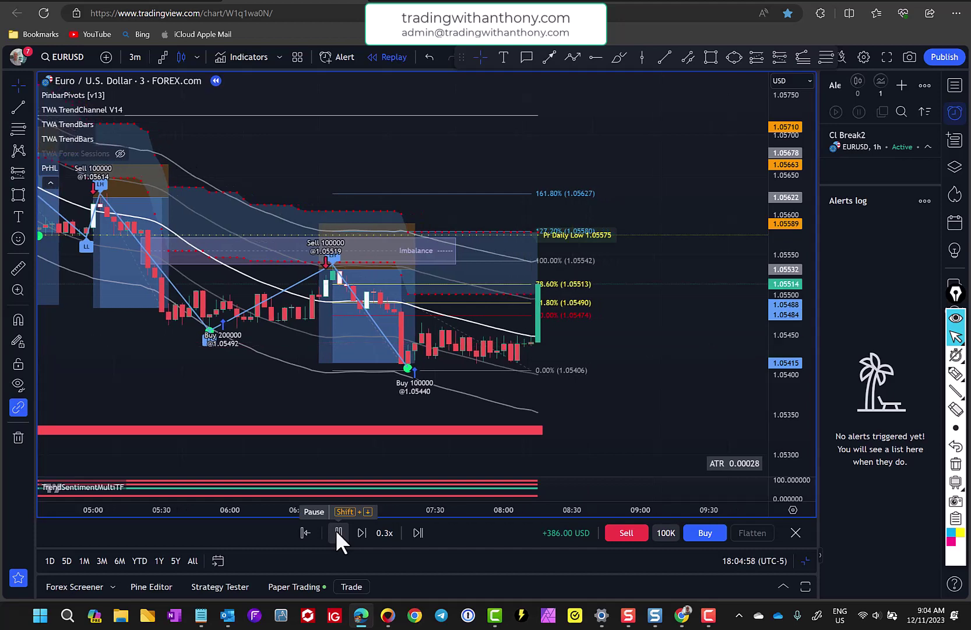
click(339, 533)
drag(654, 377, 671, 387)
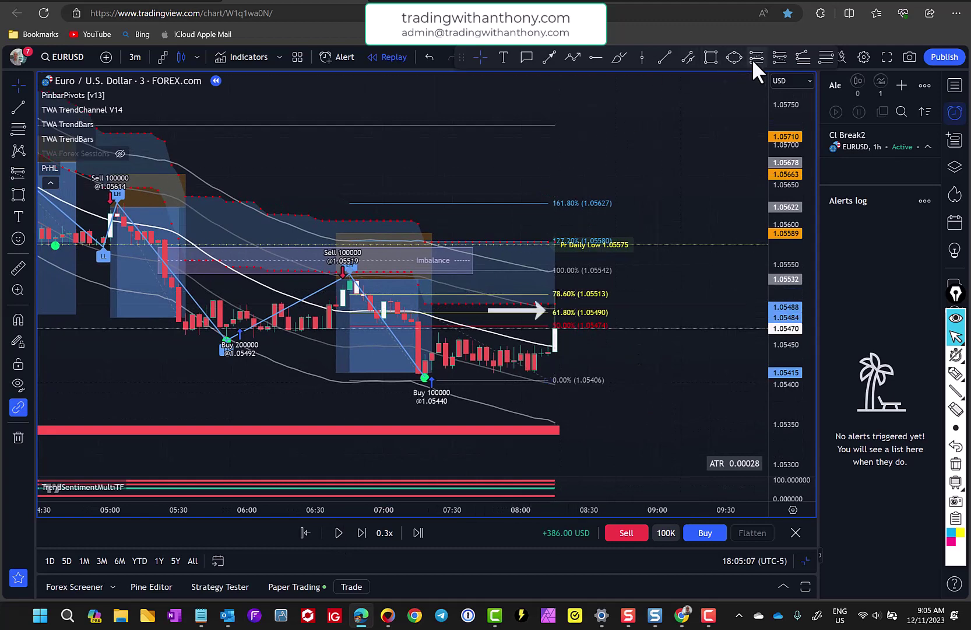
Place a short position drawing at 08:15 with entry 1.05491, stop 1.05548 and target 1.05411
click(779, 57)
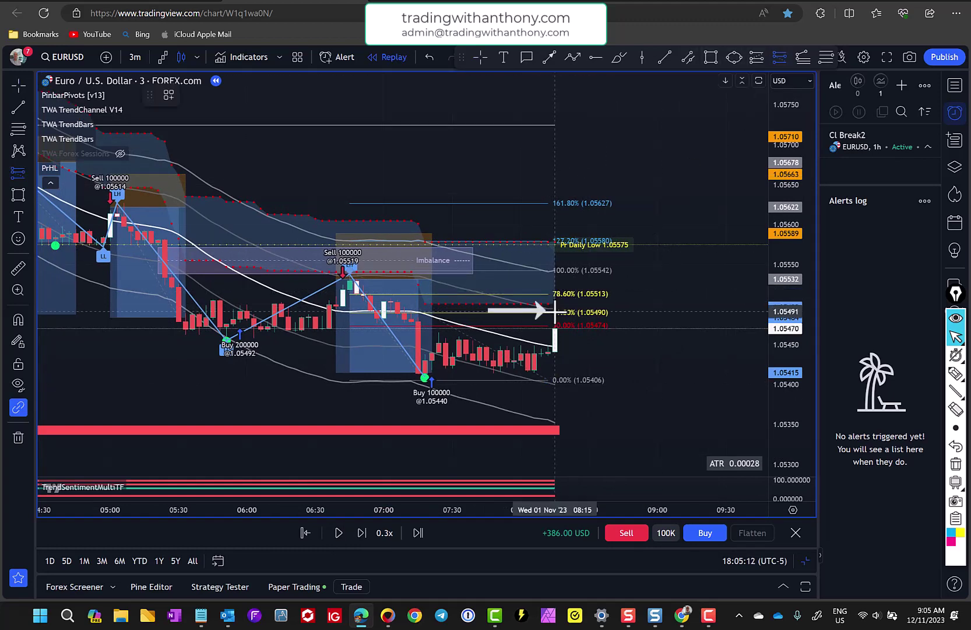
click(554, 290)
drag(555, 276, 555, 265)
drag(555, 346, 681, 404)
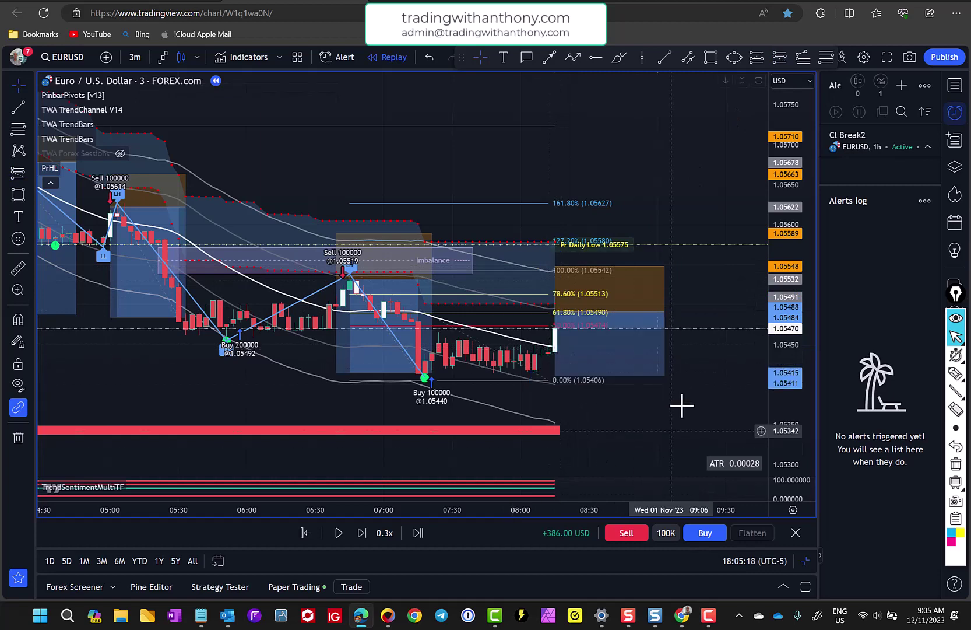
Sell 100K EURUSD at the 08:15 candle and play the replay forward to about 08:33
click(625, 531)
click(338, 532)
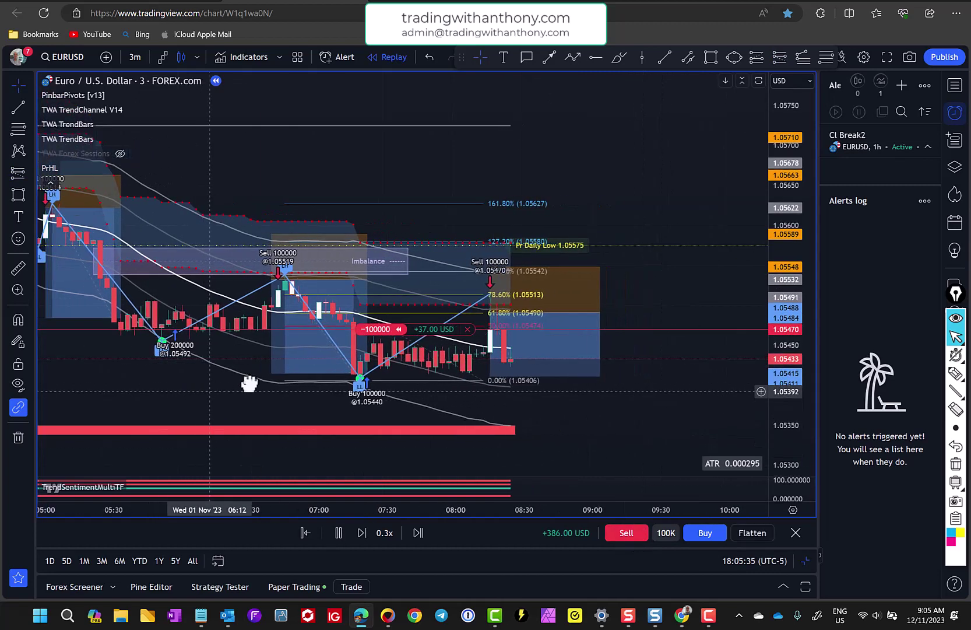
drag(249, 383, 268, 375)
drag(694, 392, 712, 397)
click(338, 532)
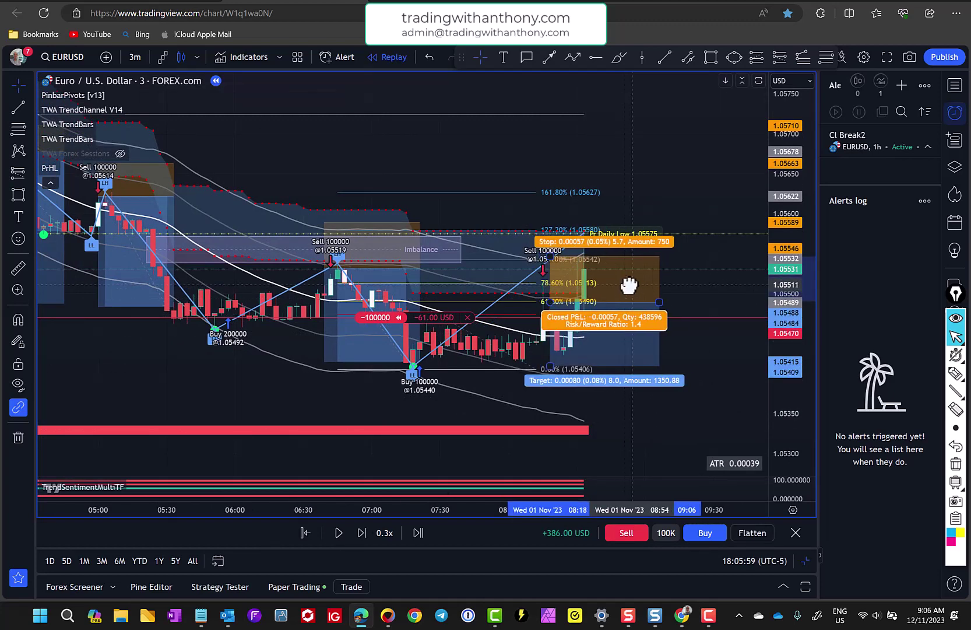
Flatten the open short trade at the 08:33 candle and play the replay forward to about 08:39
drag(629, 285, 698, 290)
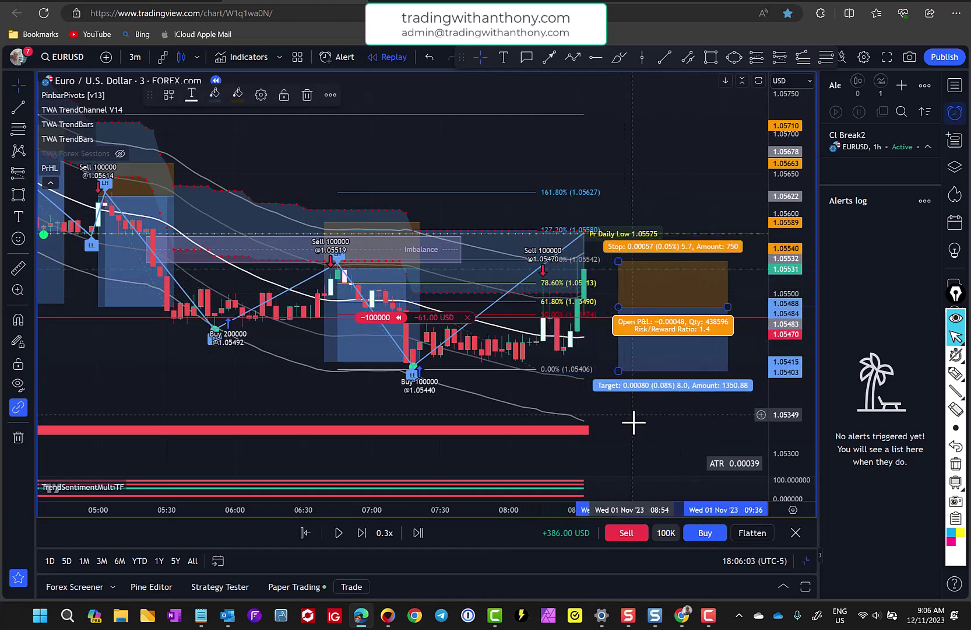
click(755, 533)
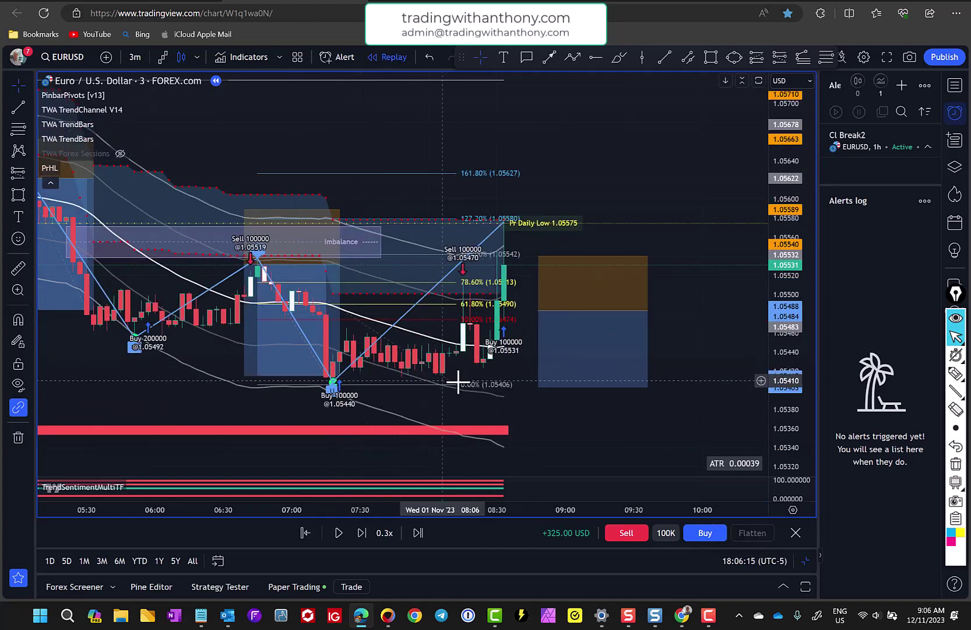
scroll(519, 394, up, 1)
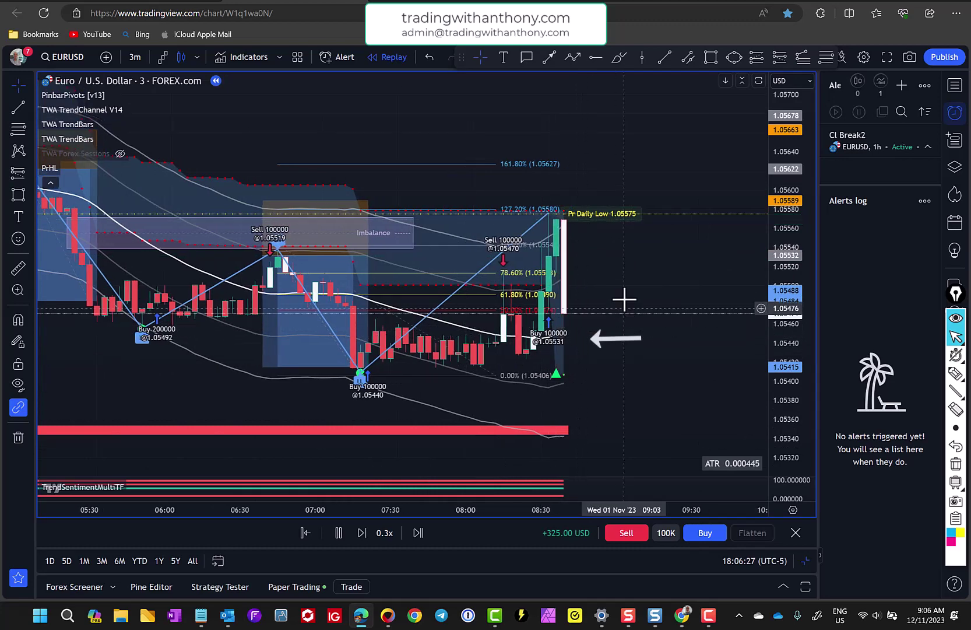
click(338, 532)
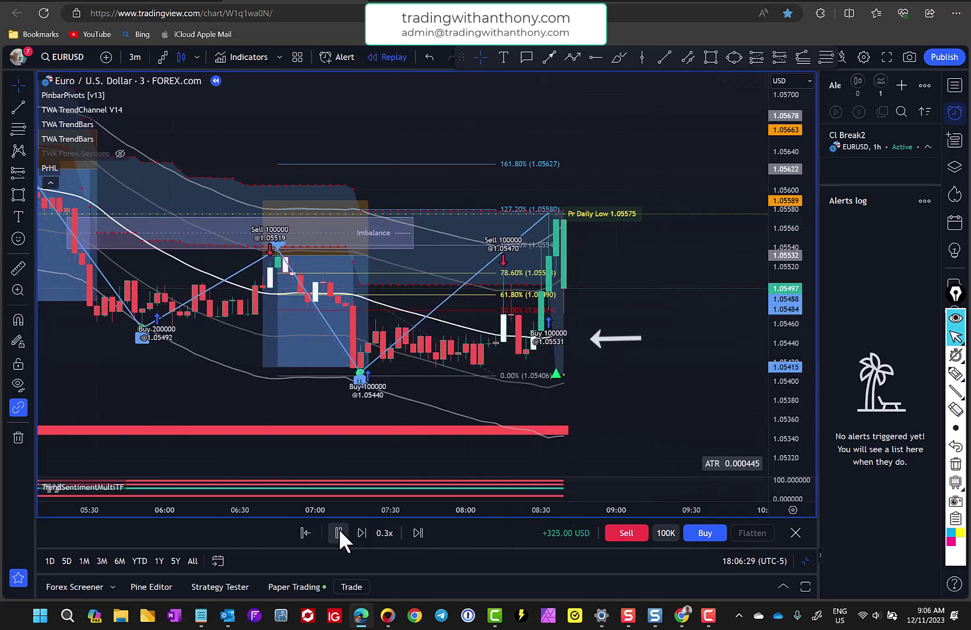
Draw an ellipse around the green triangle signal below the 08:36 candle
drag(653, 304, 692, 308)
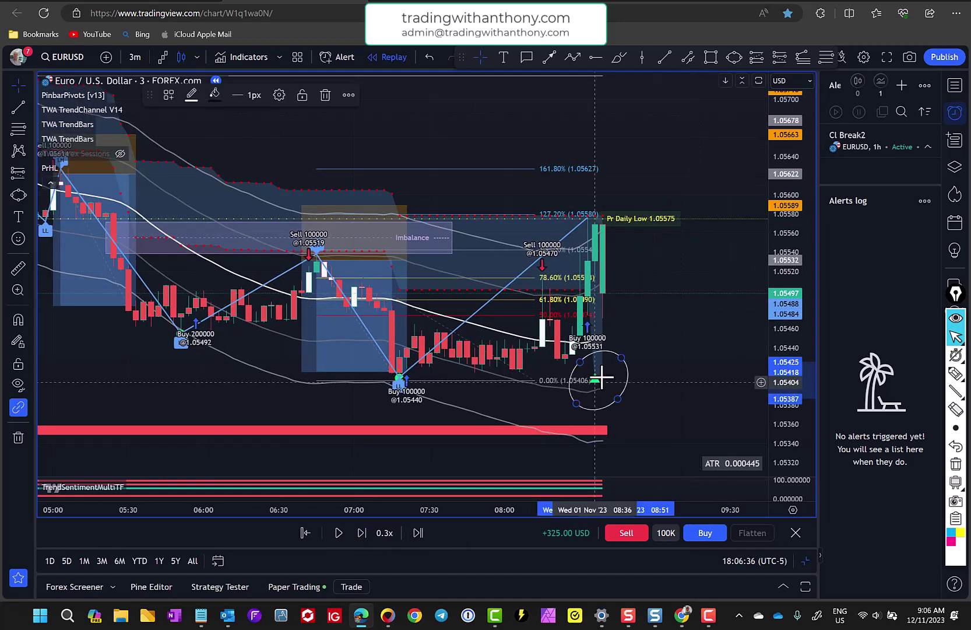
click(669, 378)
scroll(645, 322, up, 1)
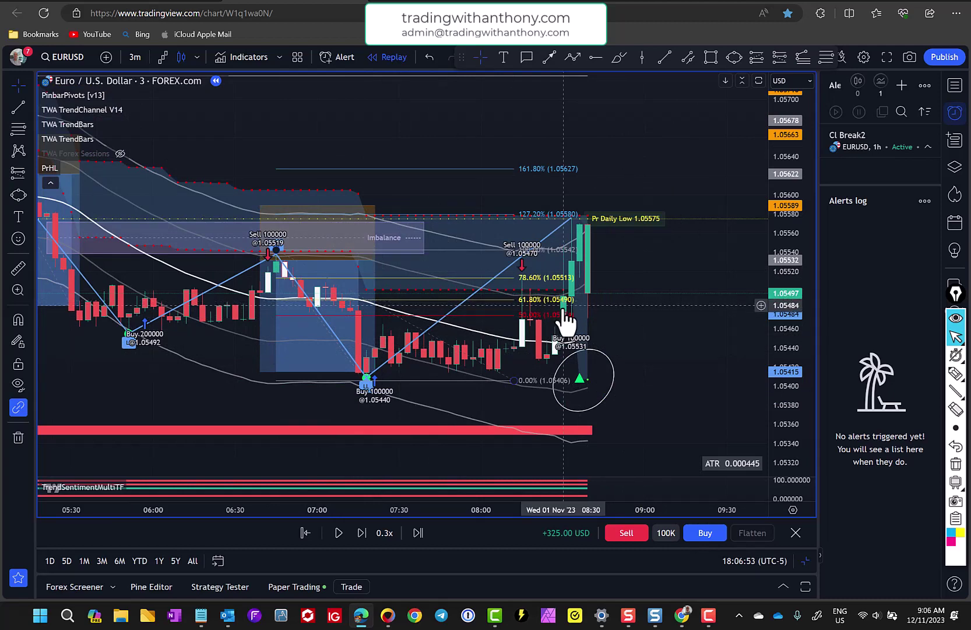
Circle the replay profit total in freehand ink with all trades since the Cl Break2 sell signal reviewed
scroll(333, 353, down, 3)
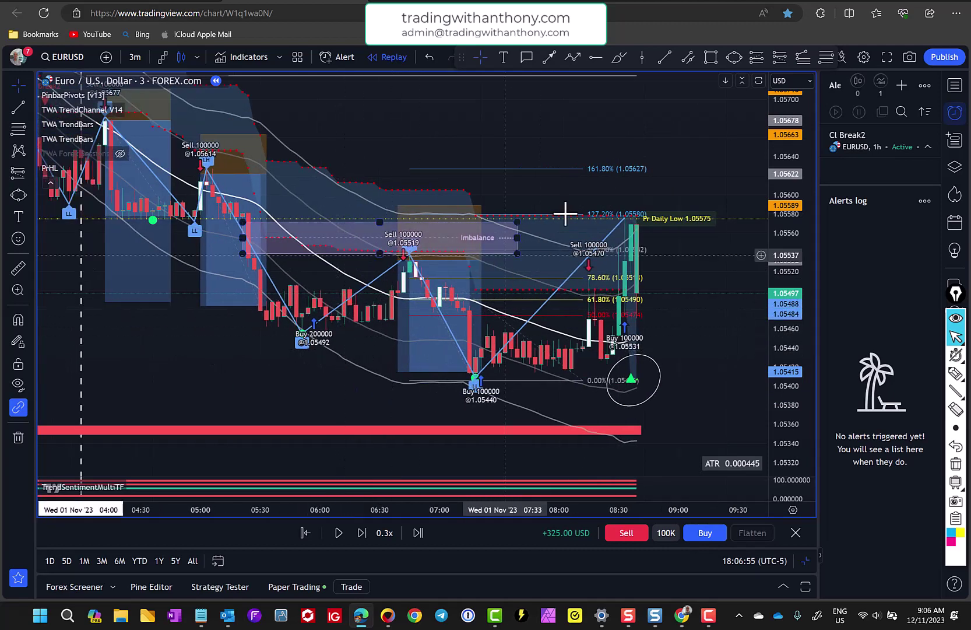
drag(458, 150, 507, 208)
scroll(492, 191, down, 2)
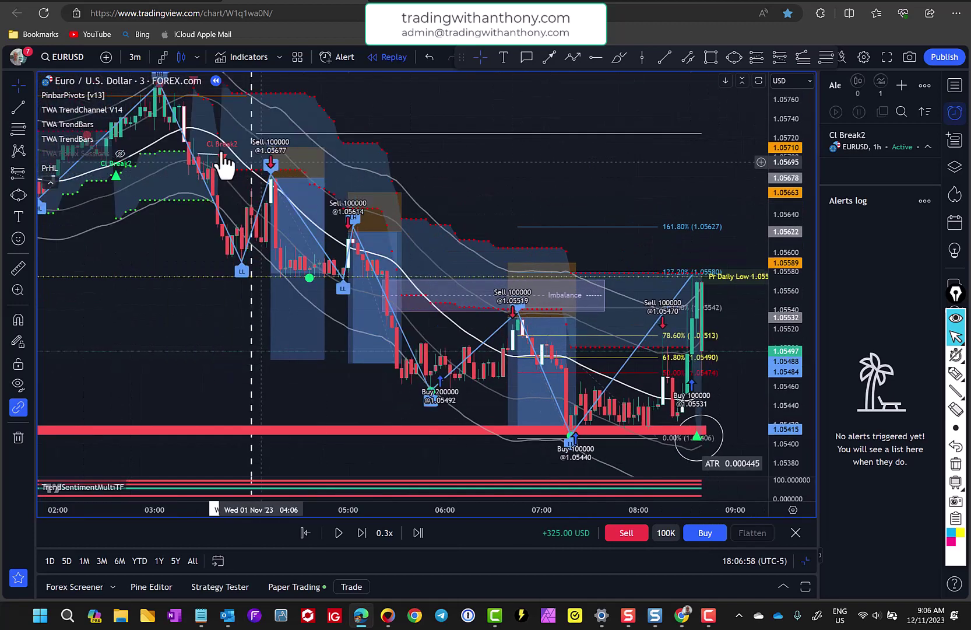
drag(412, 221, 381, 188)
scroll(535, 169, up, 2)
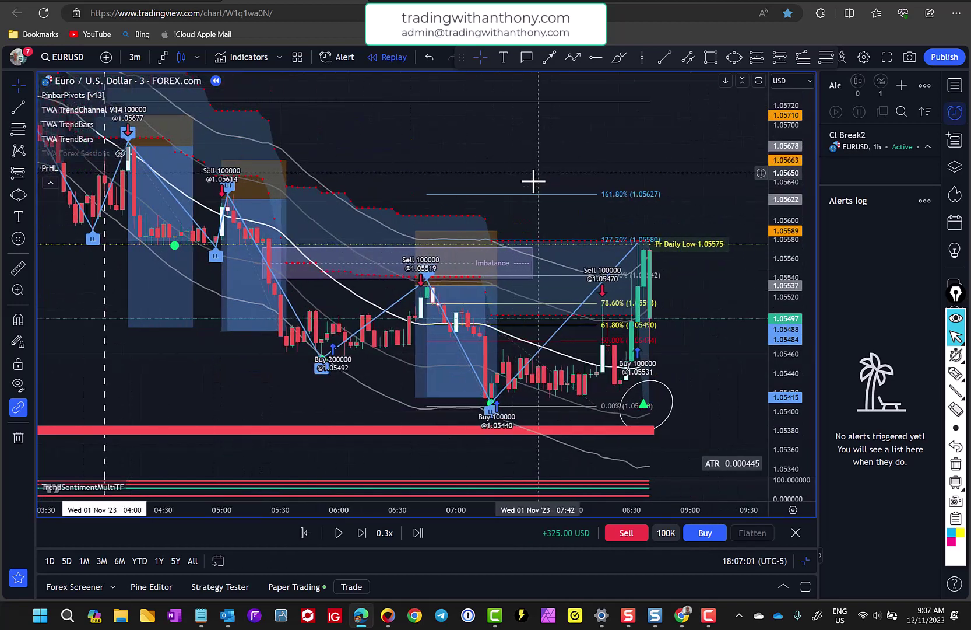
drag(535, 167, 606, 175)
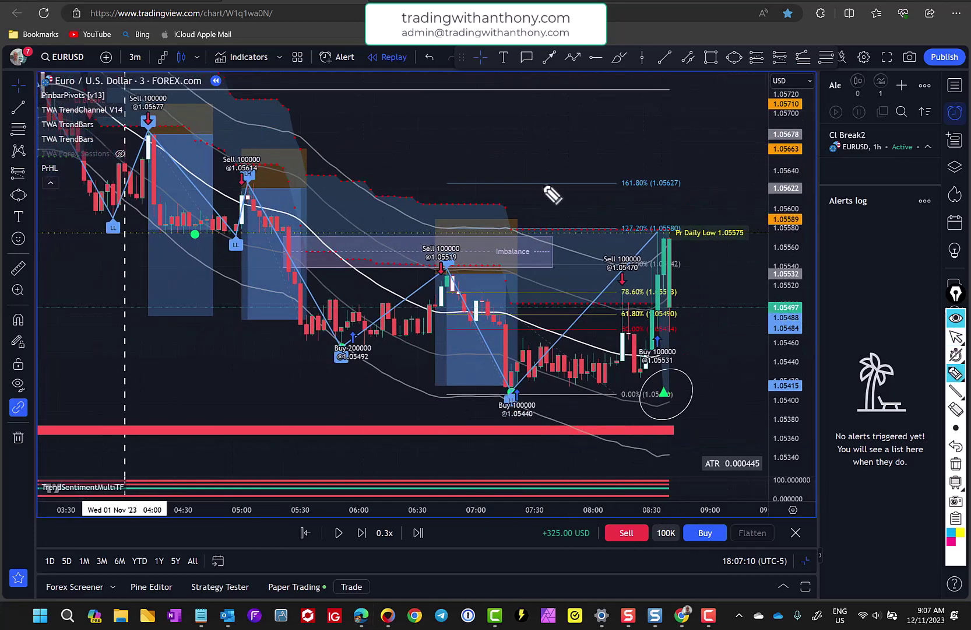
mouse_move(593, 513)
mouse_down()
mouse_move(572, 500)
mouse_move(516, 628)
mouse_up()
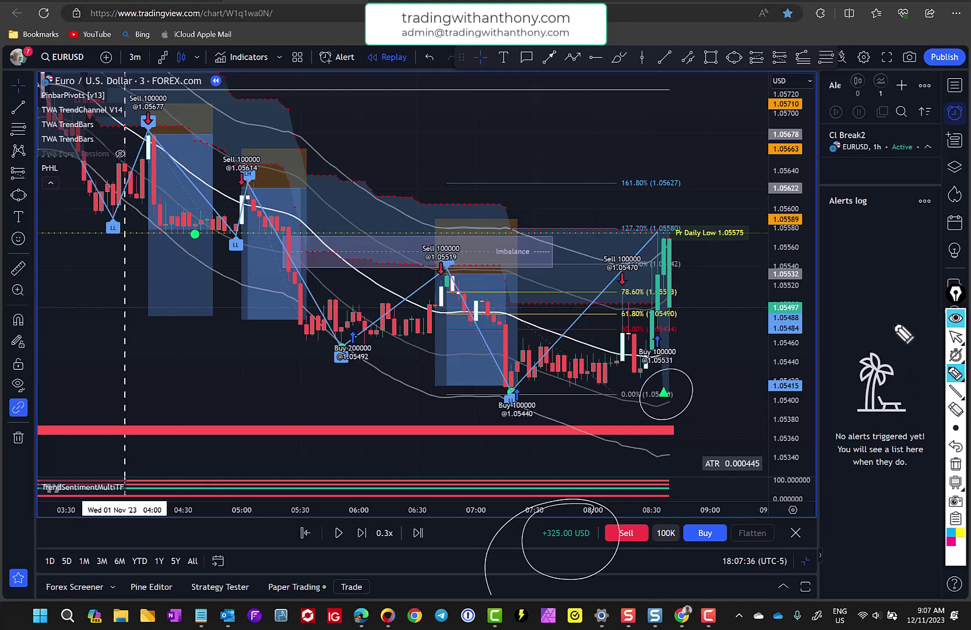
Handwrite the risk sizes 0.1% and 0.01% across the upper part of the chart, and underline 0.01% twice
drag(362, 112, 343, 146)
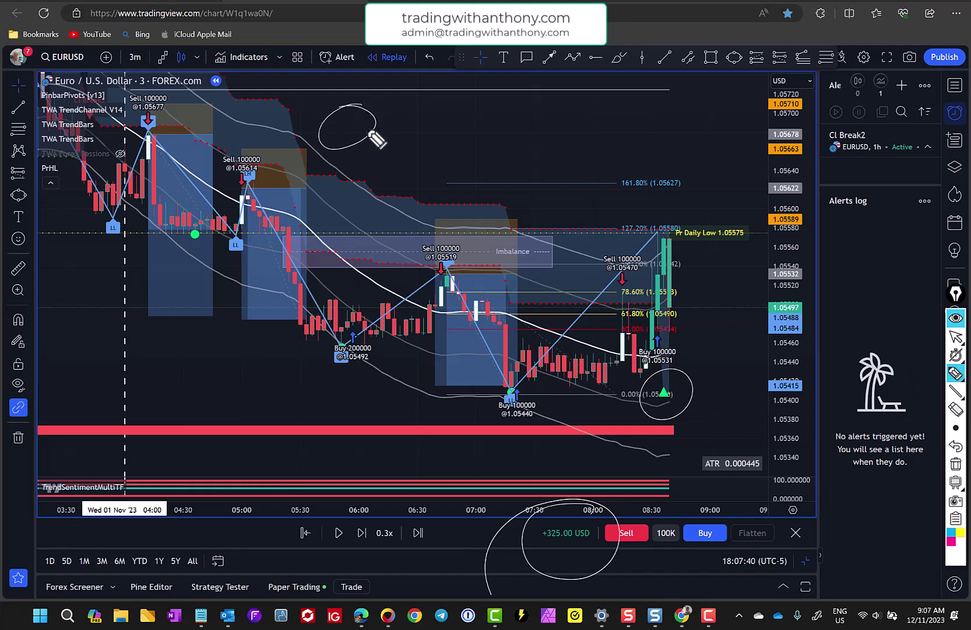
drag(432, 94, 430, 153)
mouse_move(453, 100)
mouse_down()
mouse_move(467, 91)
mouse_move(470, 138)
mouse_up()
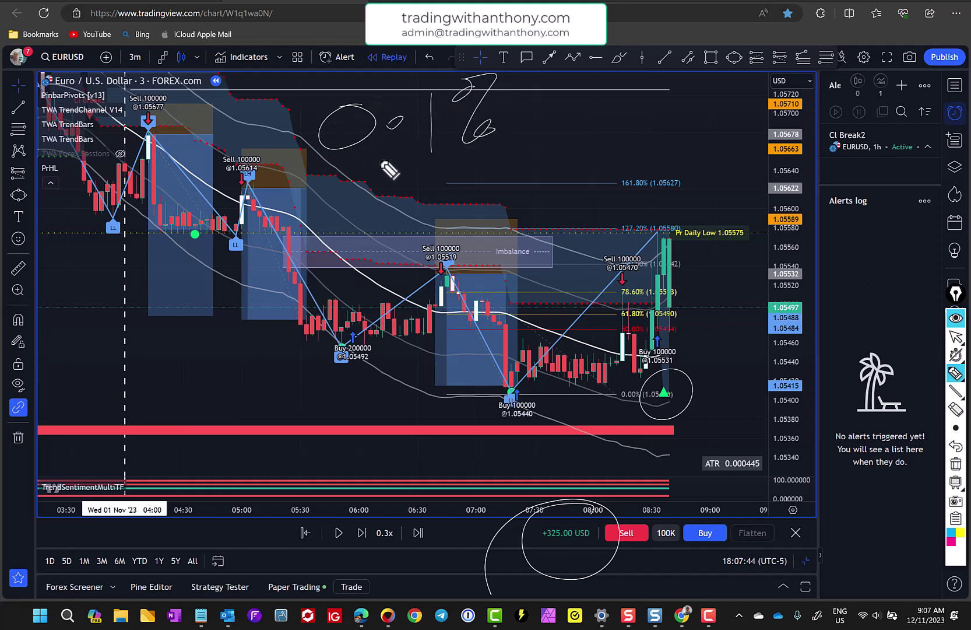
mouse_move(626, 89)
mouse_down()
mouse_move(643, 104)
mouse_move(669, 88)
mouse_up()
drag(708, 80, 709, 115)
mouse_move(740, 66)
mouse_down()
mouse_move(768, 52)
mouse_move(735, 116)
mouse_up()
drag(570, 141, 615, 151)
drag(781, 140, 584, 157)
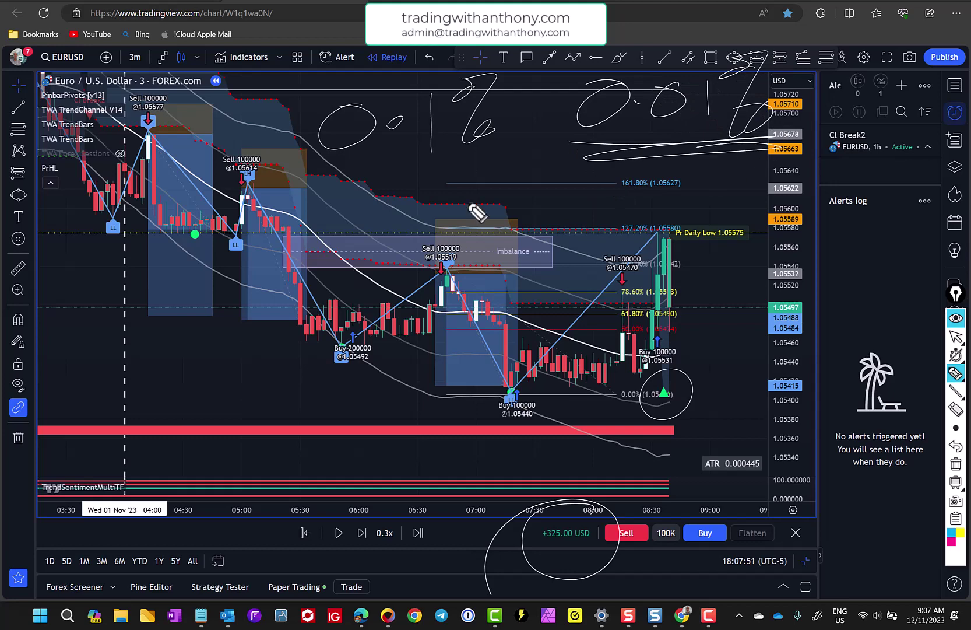
Strike out the handwritten 0.01% and 0.1% risk sizes, and handwrite 0.2% below the crossed-out 0.1%
mouse_move(580, 114)
mouse_down()
mouse_move(641, 125)
mouse_move(755, 111)
mouse_up()
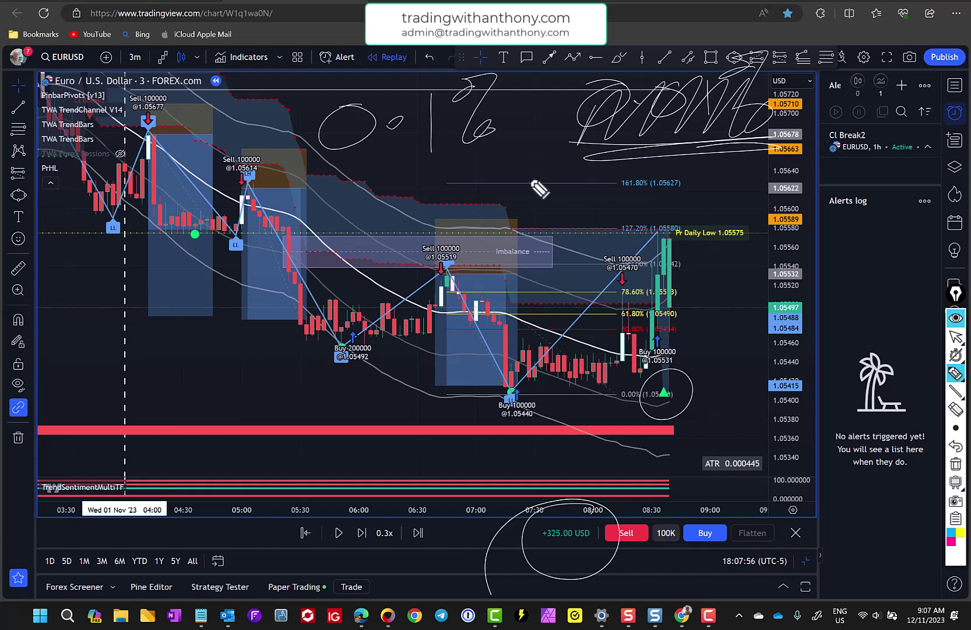
drag(490, 79, 338, 146)
drag(326, 194, 373, 231)
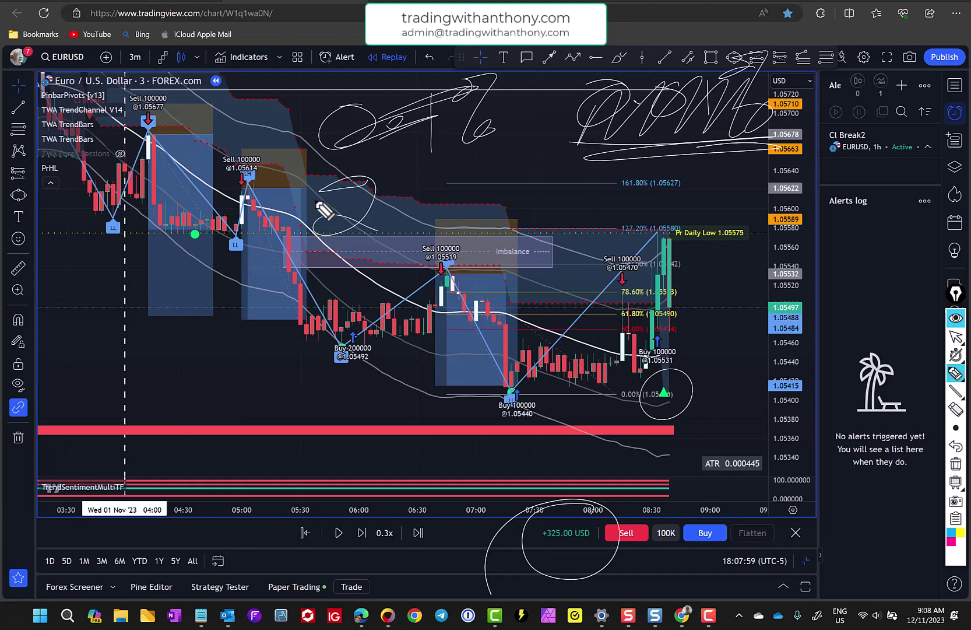
drag(250, 243, 298, 209)
drag(408, 175, 437, 222)
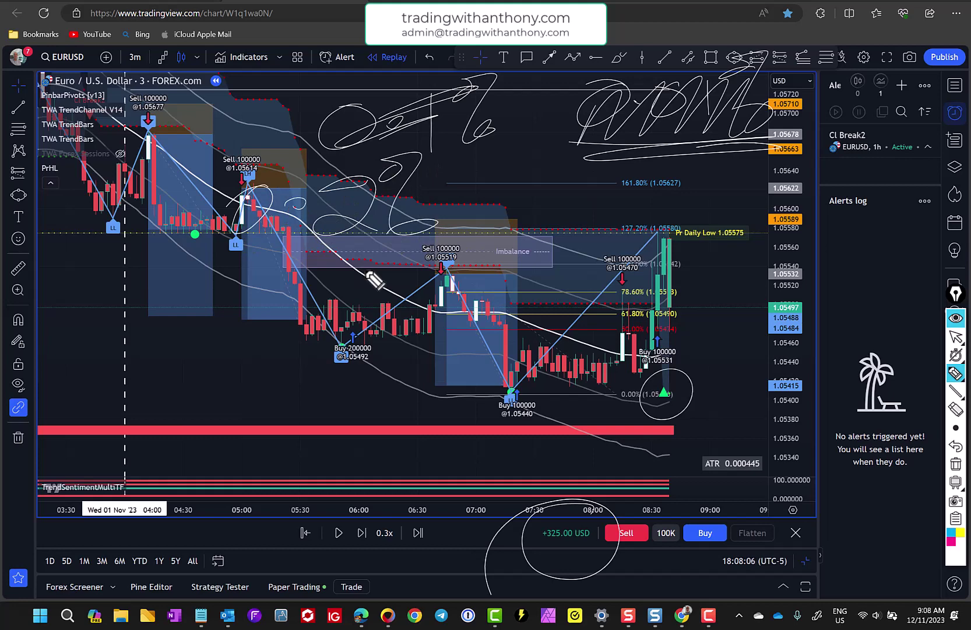
Draw a wavy falling arrow below the candles, scribble out 0.2%, and handwrite 0.4 and 0.7 over the later trades
mouse_move(105, 280)
mouse_down()
mouse_move(293, 384)
mouse_move(346, 397)
mouse_move(280, 454)
mouse_up()
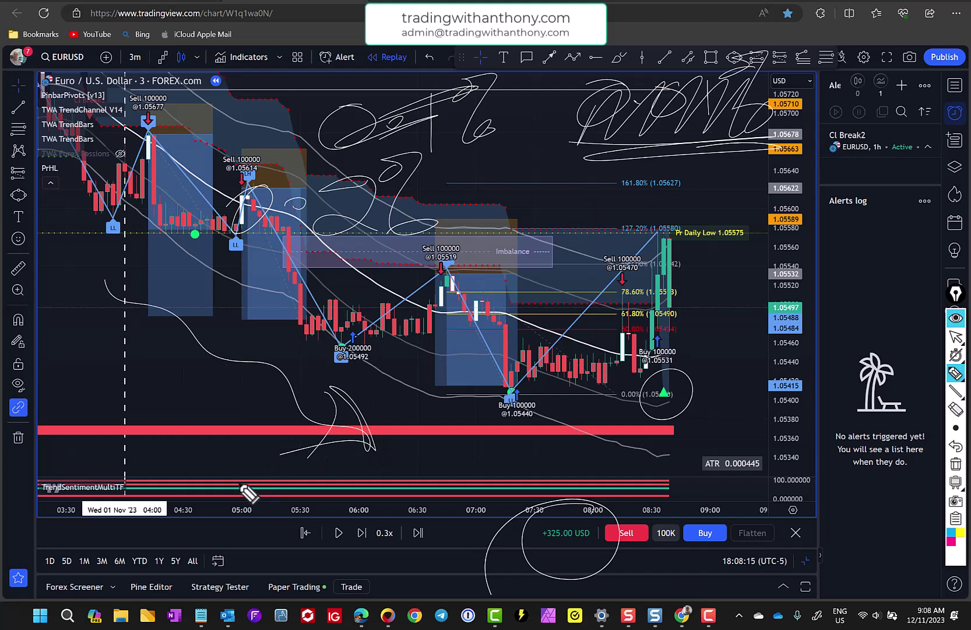
drag(260, 259, 633, 218)
drag(530, 339, 557, 291)
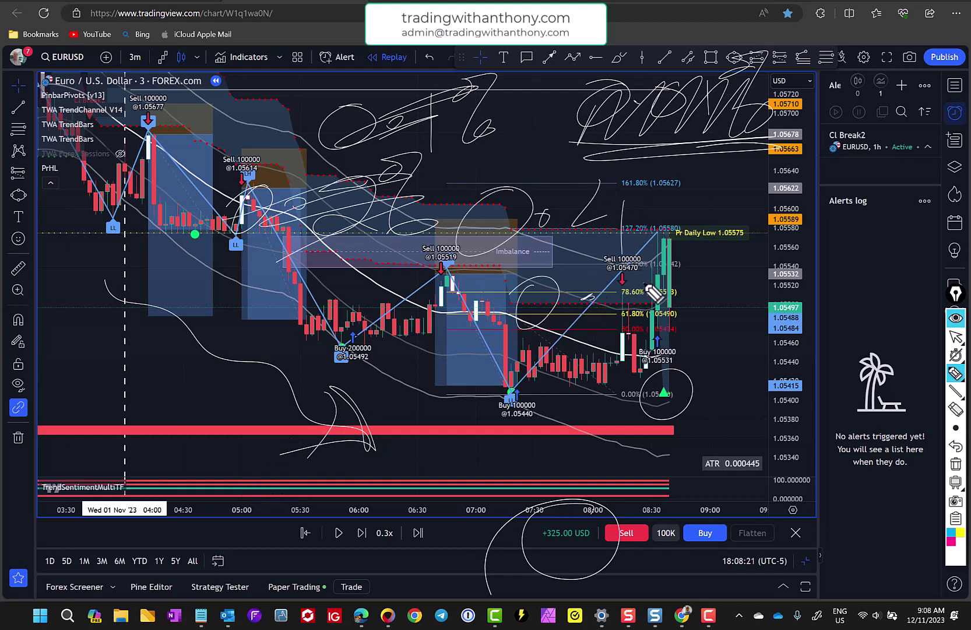
drag(653, 293, 661, 366)
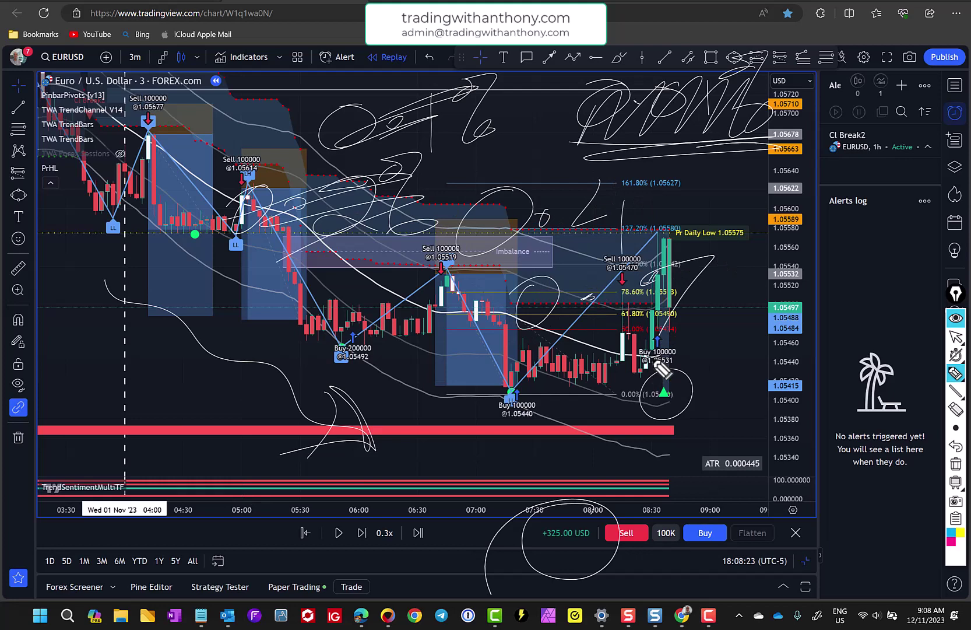
Add handwritten strokes in the chart's lower corner and mark the earlier short trades, circling the one at 1.05677
drag(74, 350, 118, 447)
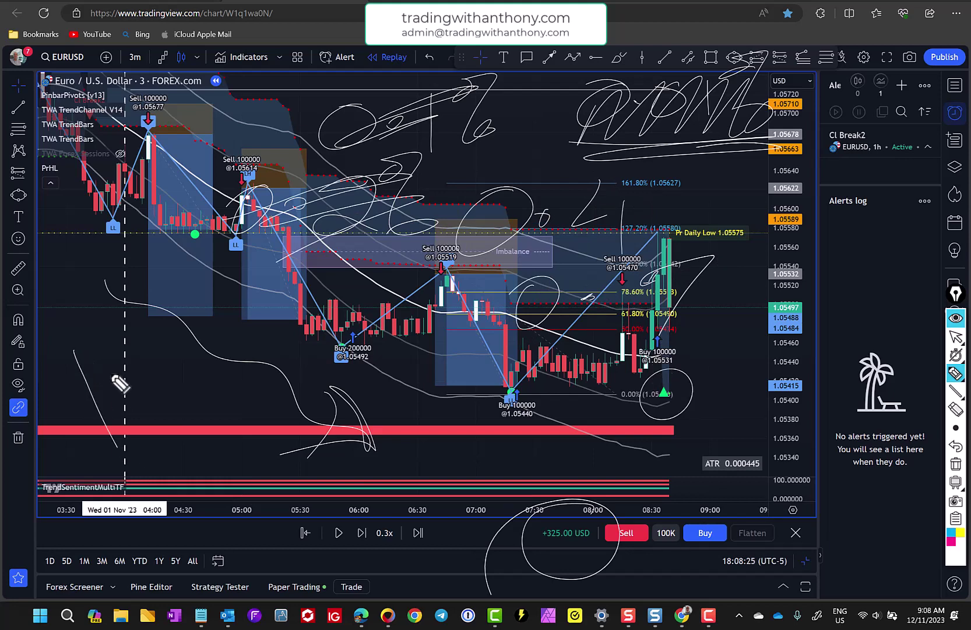
drag(127, 298, 161, 394)
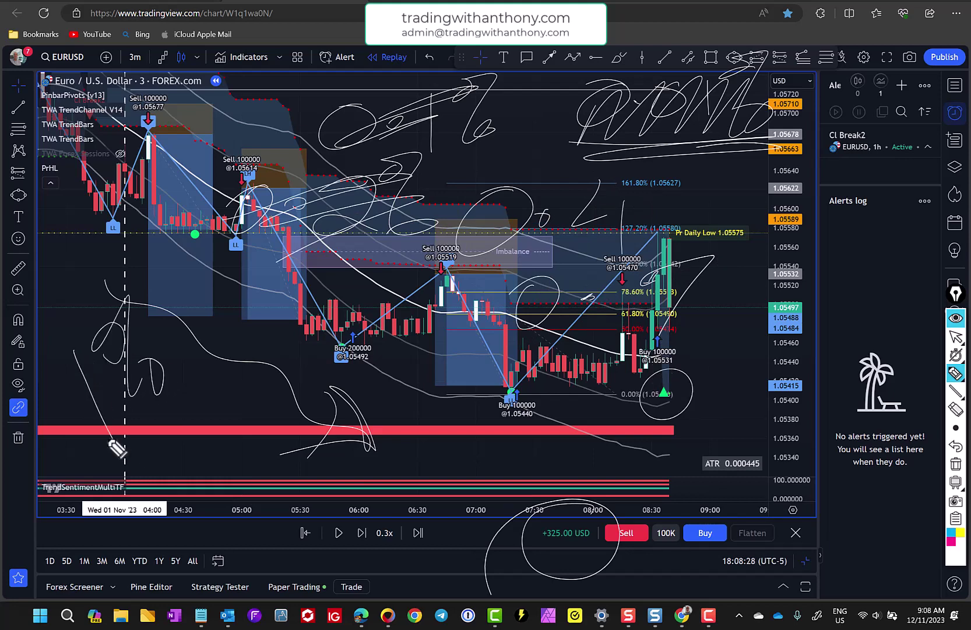
drag(225, 87, 125, 149)
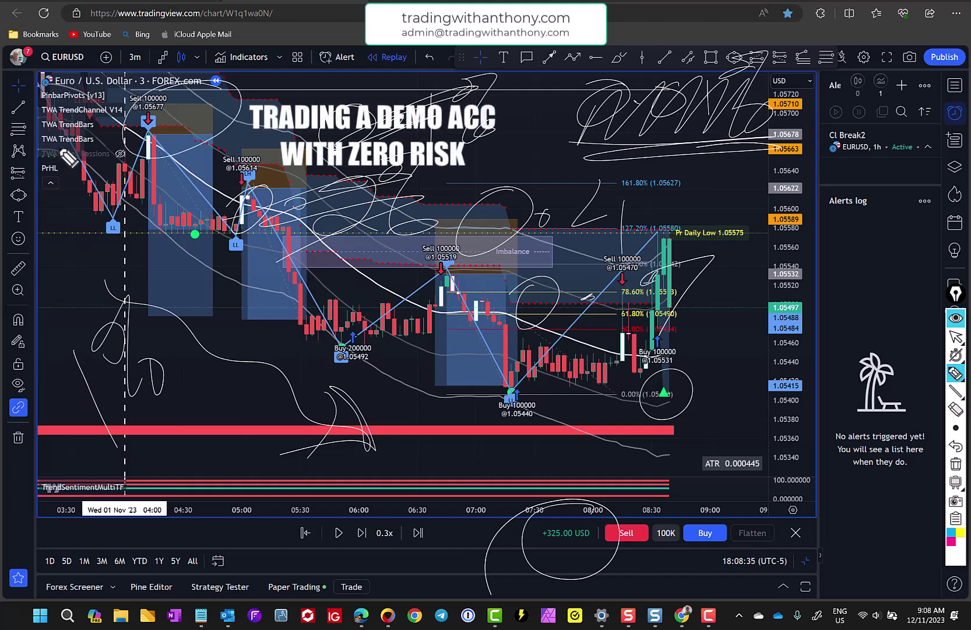
drag(198, 119, 251, 74)
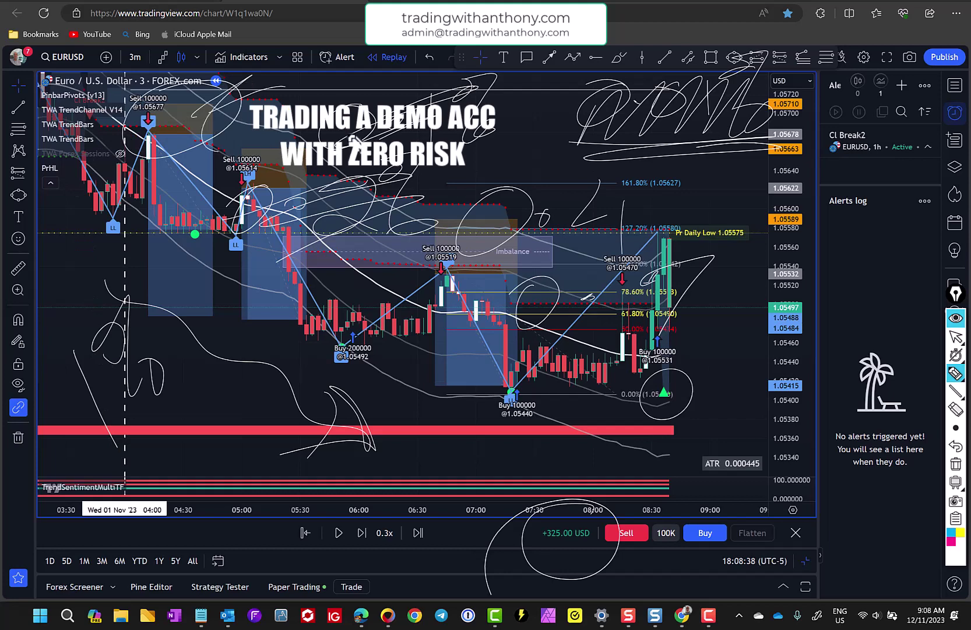
mouse_move(530, 140)
mouse_down()
mouse_move(494, 222)
mouse_move(487, 207)
mouse_up()
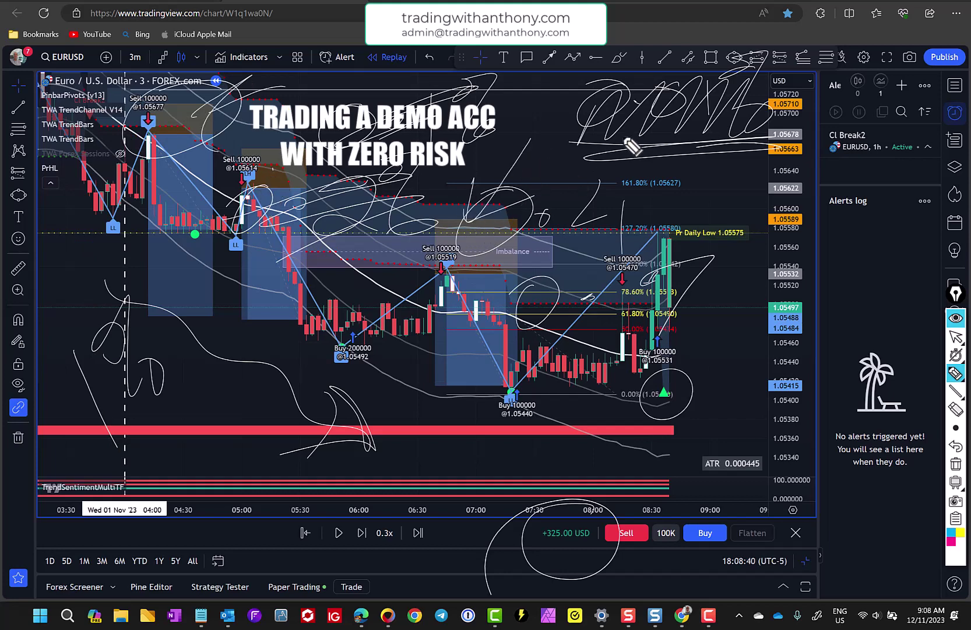
Cross out the latest candles beside the 1.05470 short with a large freehand X, and clear the handwritten ink
drag(671, 216, 721, 321)
drag(716, 218, 595, 326)
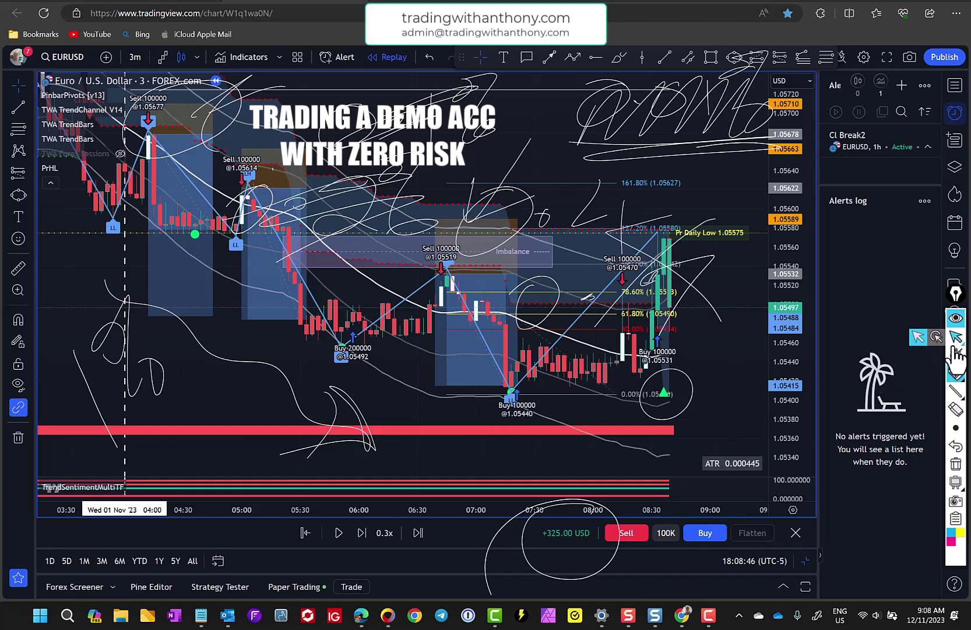
mouse_move(956, 340)
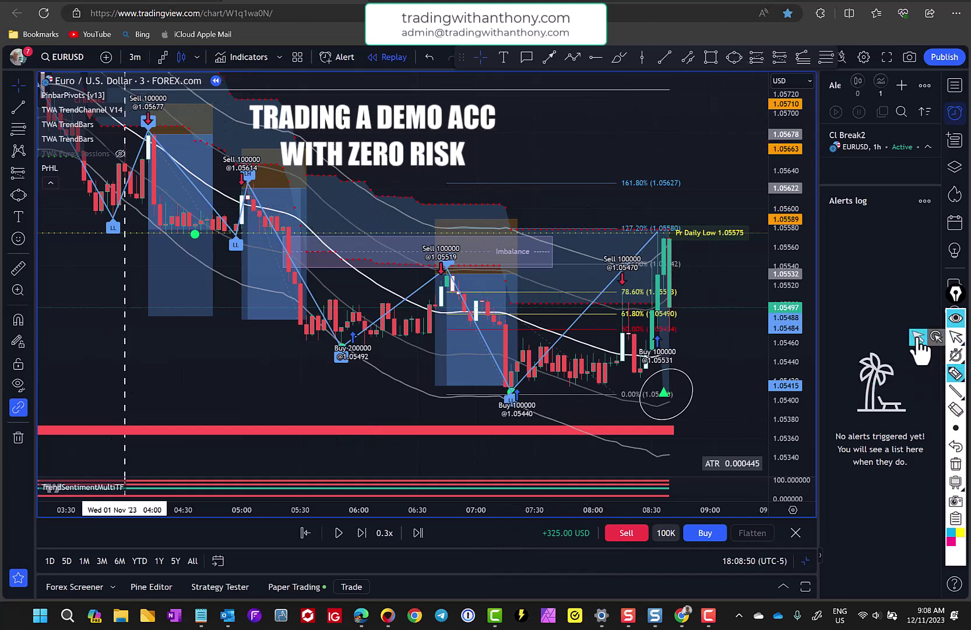
click(918, 338)
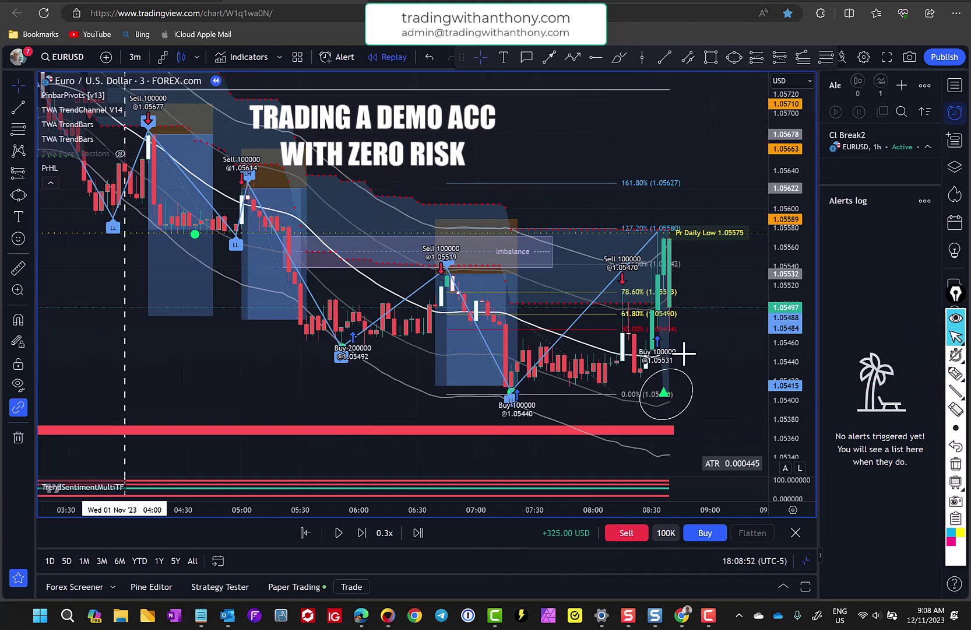
Restore the split layout with the 3-minute and 1-hour EURUSD charts, and give the 1-hour chart more height
drag(232, 365, 217, 365)
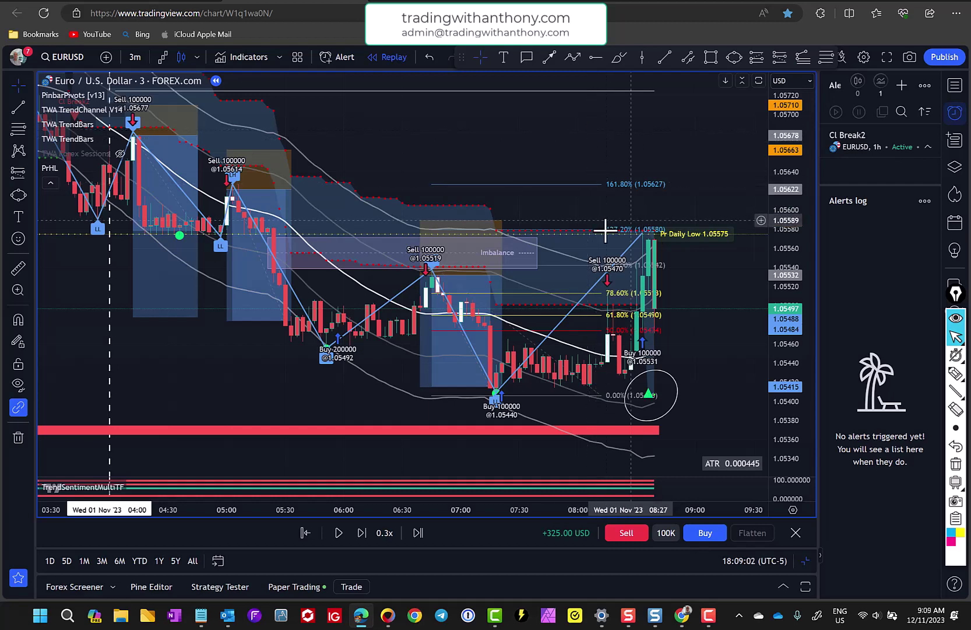
click(807, 558)
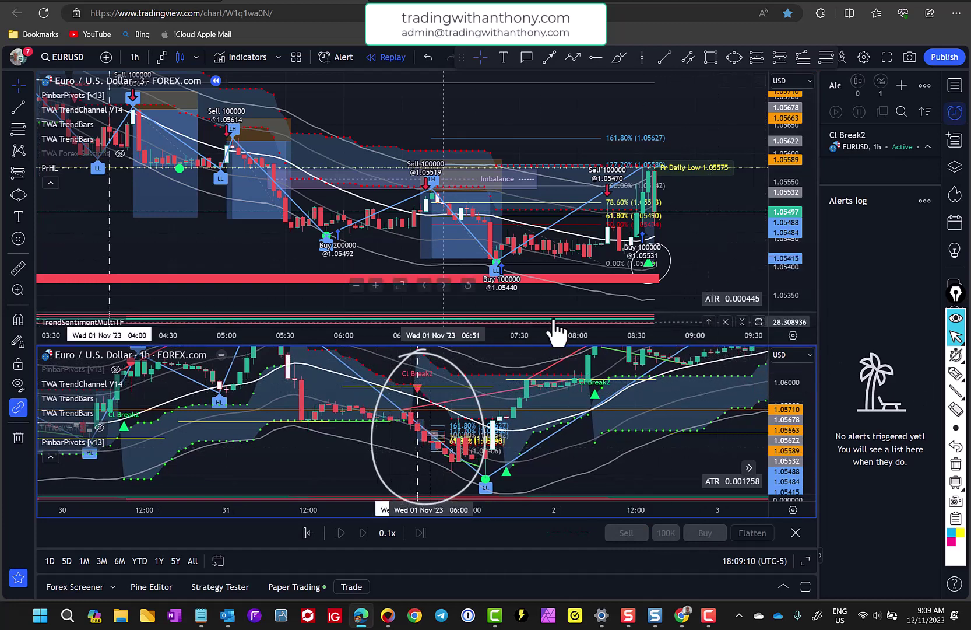
drag(514, 344, 514, 319)
Mark the first short on the 3-minute chart with a freehand stroke, and circle the red Cl Break2 signal on the 1-hour chart
click(956, 373)
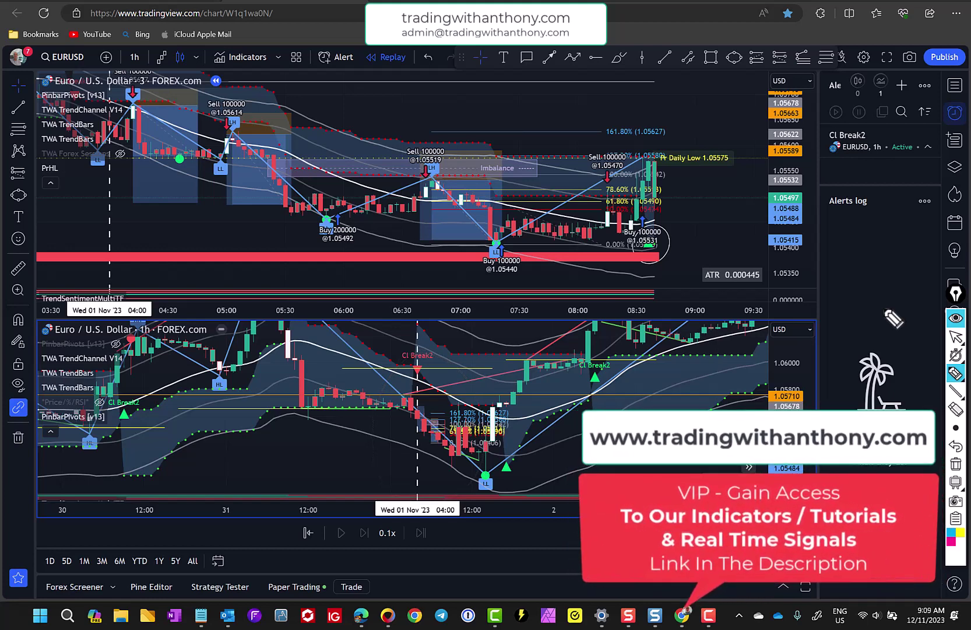
mouse_move(104, 89)
mouse_down()
mouse_move(118, 93)
mouse_move(172, 73)
mouse_move(179, 105)
mouse_move(210, 124)
mouse_up()
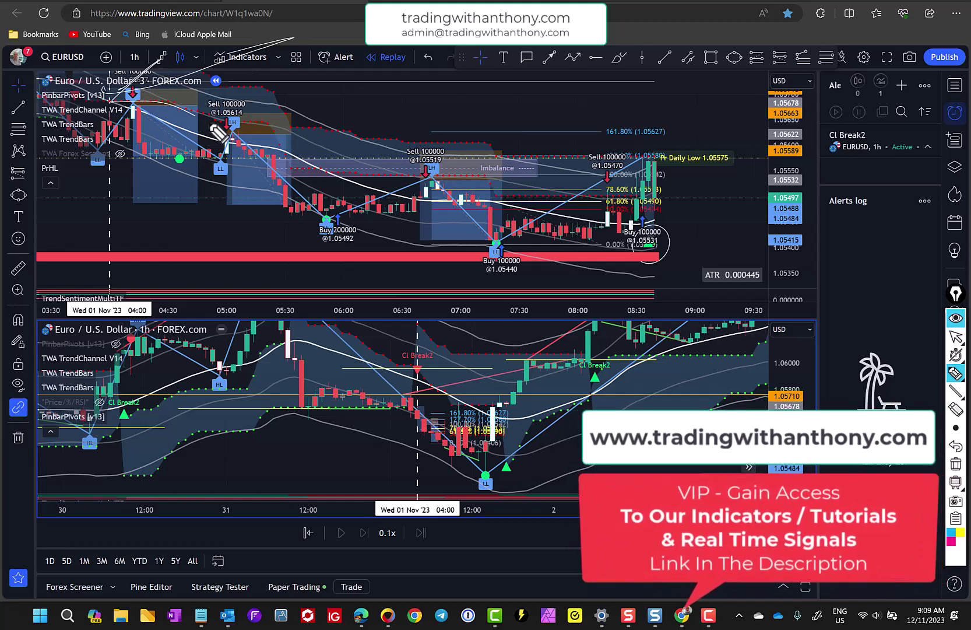
mouse_move(429, 357)
mouse_down()
mouse_move(411, 347)
mouse_move(388, 373)
mouse_up()
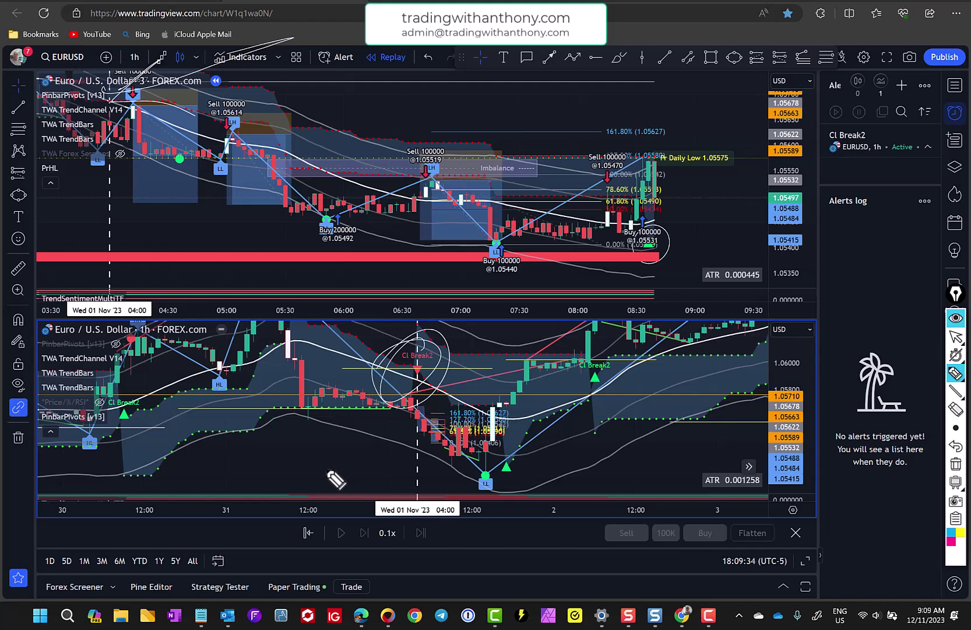
Cross out the 1-hour candles preceding the red Cl Break2 signal with slanted freehand strokes
drag(268, 373, 298, 445)
drag(294, 364, 330, 447)
drag(320, 356, 350, 420)
drag(306, 408, 356, 372)
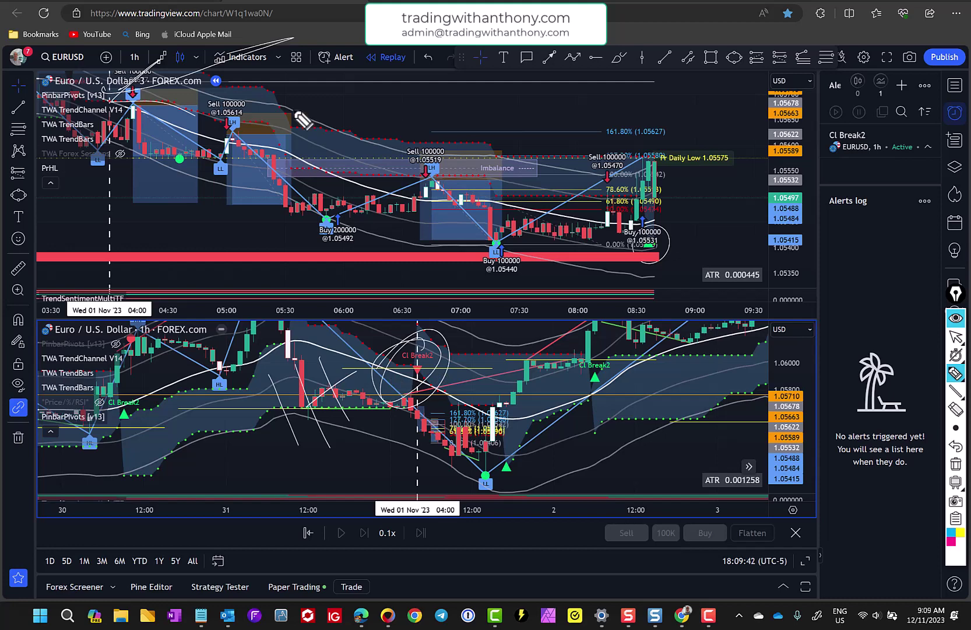
Circle the beginning of the 3-minute chart and handwrite 3m across its upper part
mouse_move(111, 87)
mouse_down()
mouse_move(64, 75)
mouse_move(26, 110)
mouse_up()
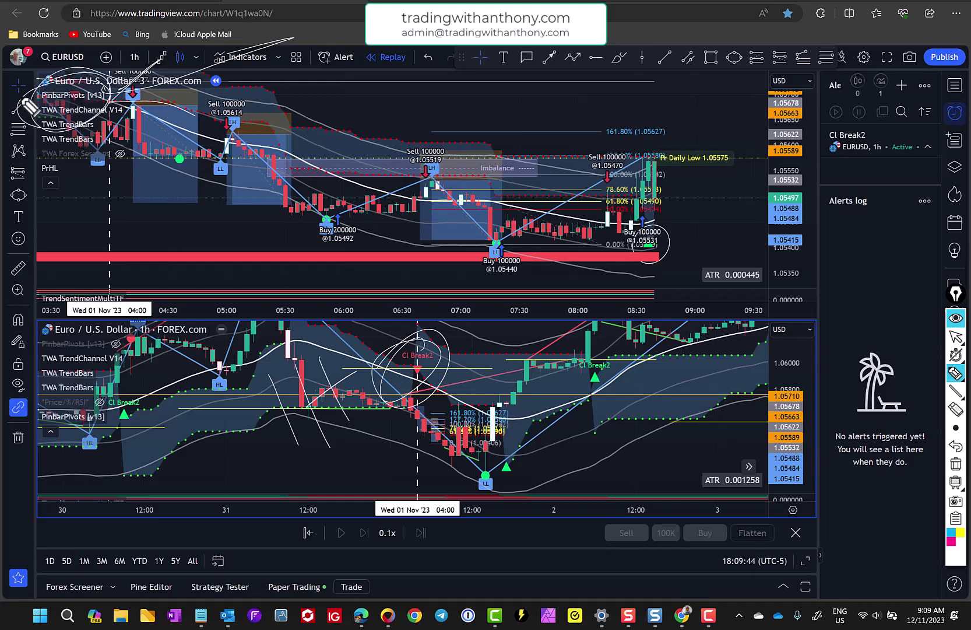
mouse_move(379, 91)
mouse_down()
mouse_move(431, 110)
mouse_move(382, 125)
mouse_up()
mouse_move(449, 134)
mouse_down()
mouse_move(483, 103)
mouse_move(491, 123)
mouse_up()
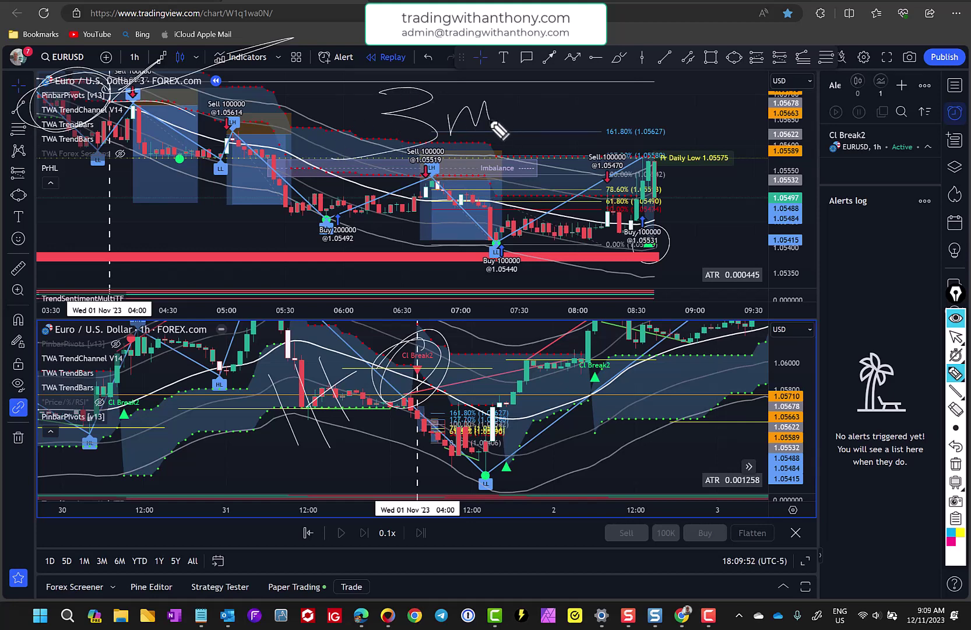
Add a handwritten note and a large tick mark over the 3-minute chart, and clear all the freehand ink
drag(260, 233, 216, 230)
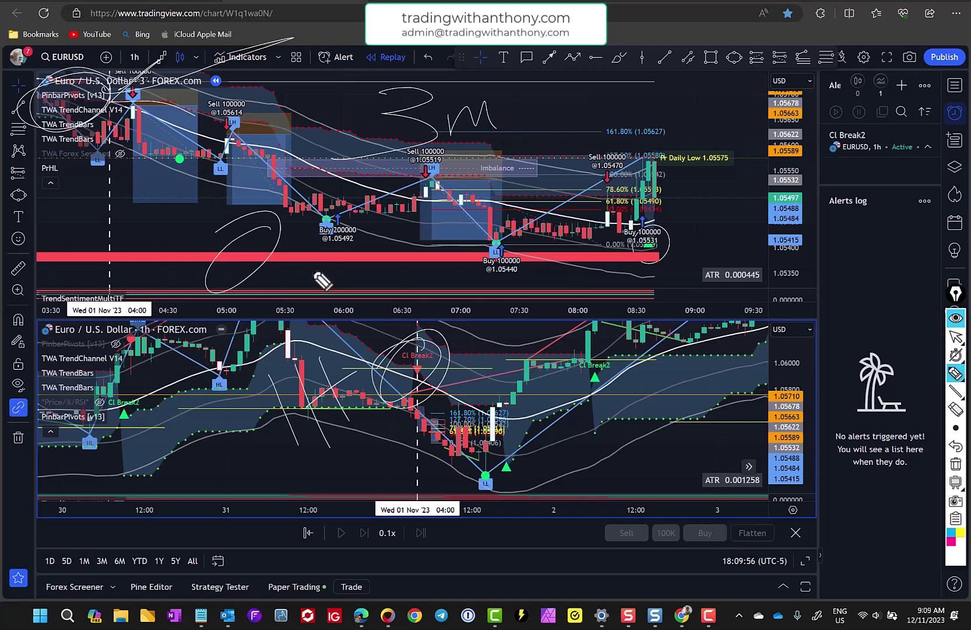
drag(315, 270, 329, 274)
drag(408, 231, 373, 268)
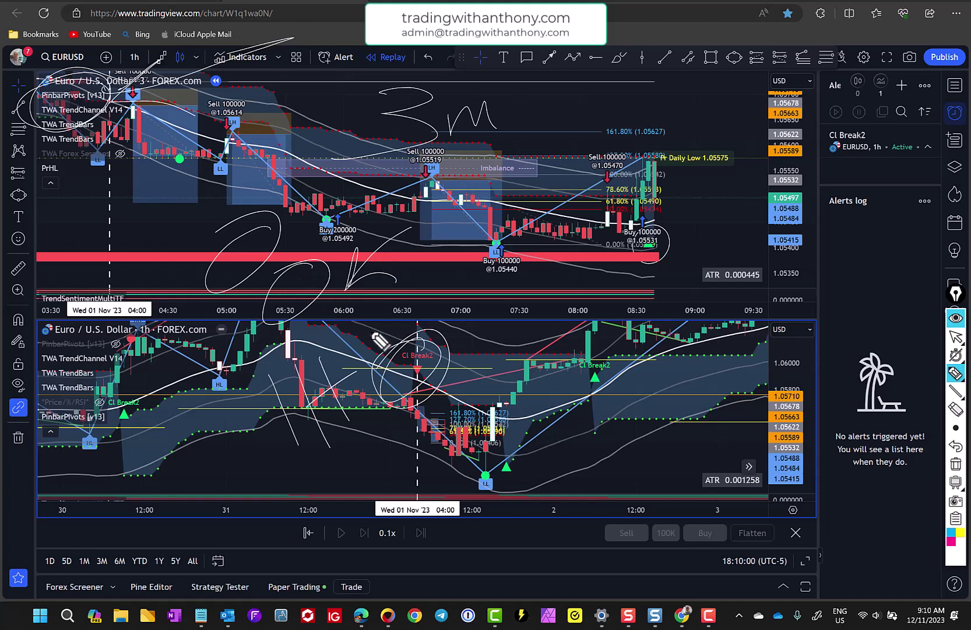
drag(716, 194, 888, 2)
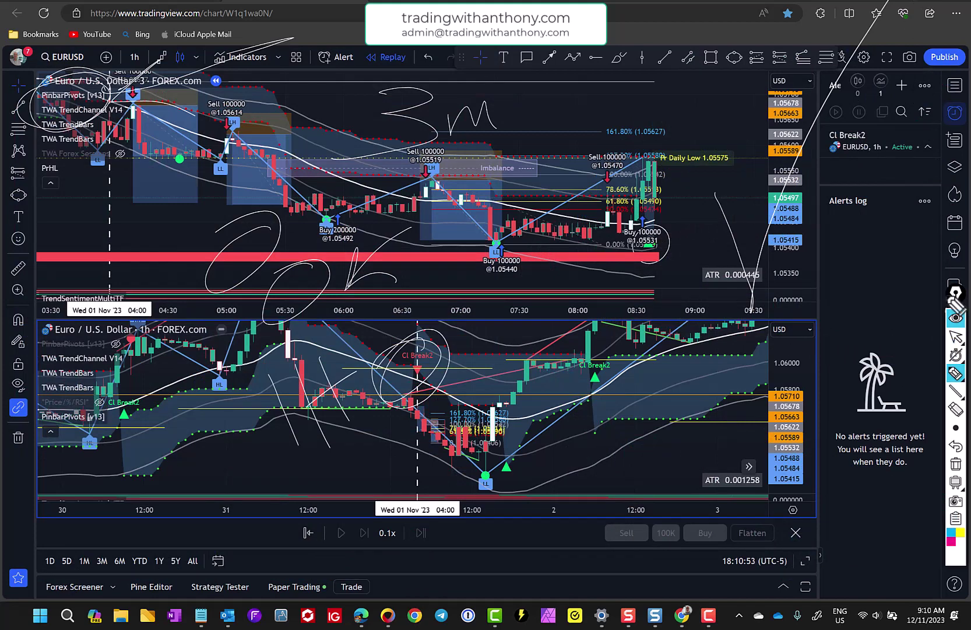
click(956, 337)
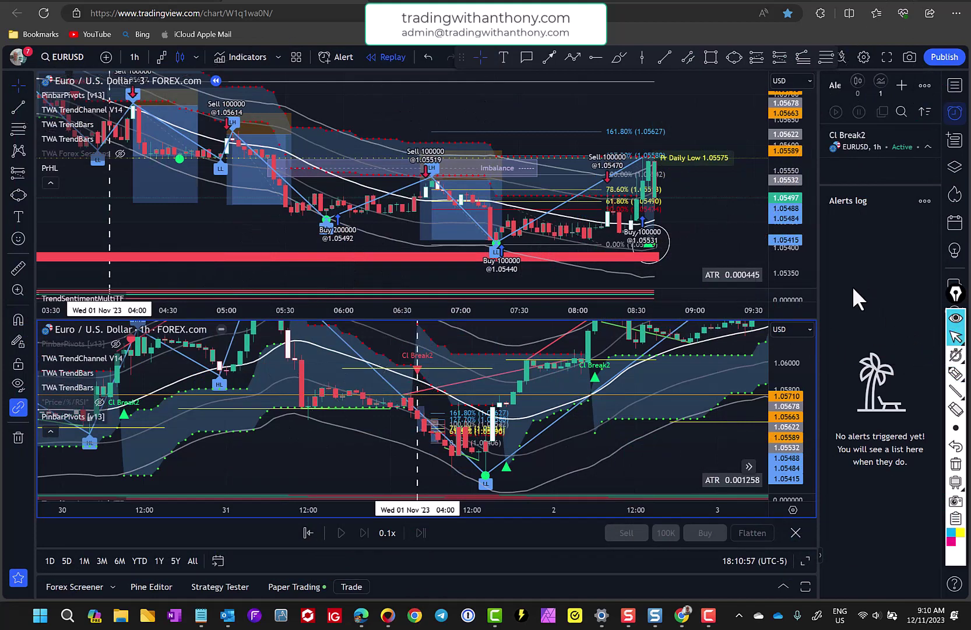